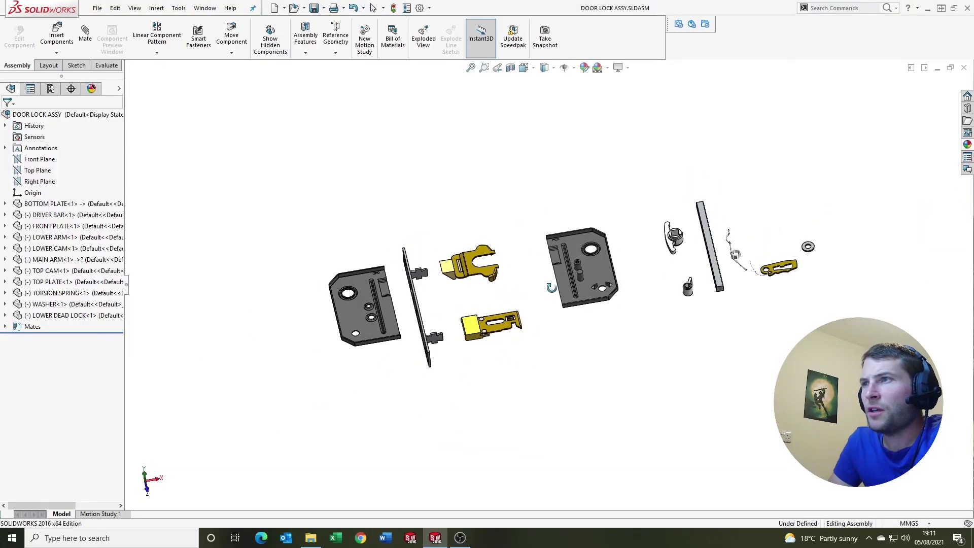
Move the front plate beside the bottom plate in the exploded assembly
{"action": "middle_click_drag", "start_coordinate": [551, 287], "coordinate": [558, 269]}
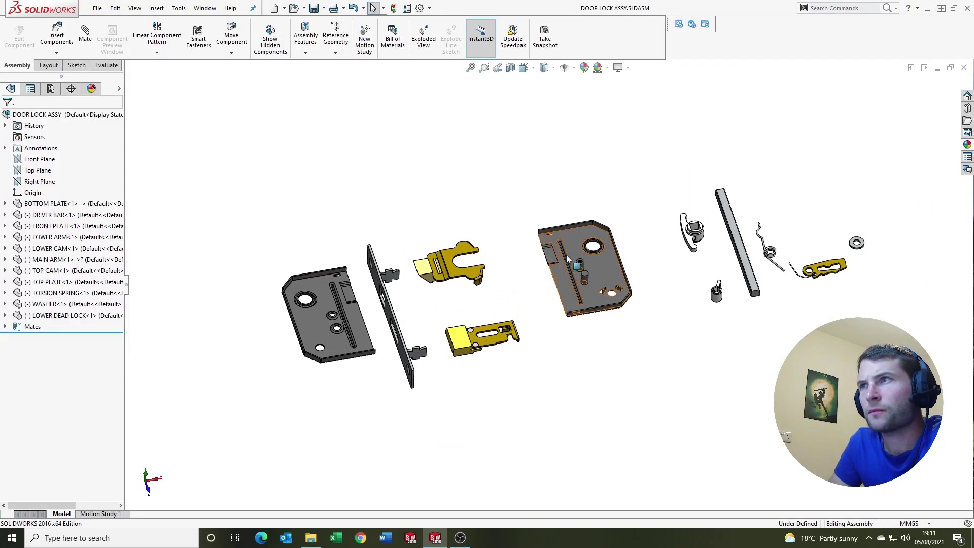
{"action": "left_click", "coordinate": [570, 258]}
{"action": "left_click", "coordinate": [500, 211]}
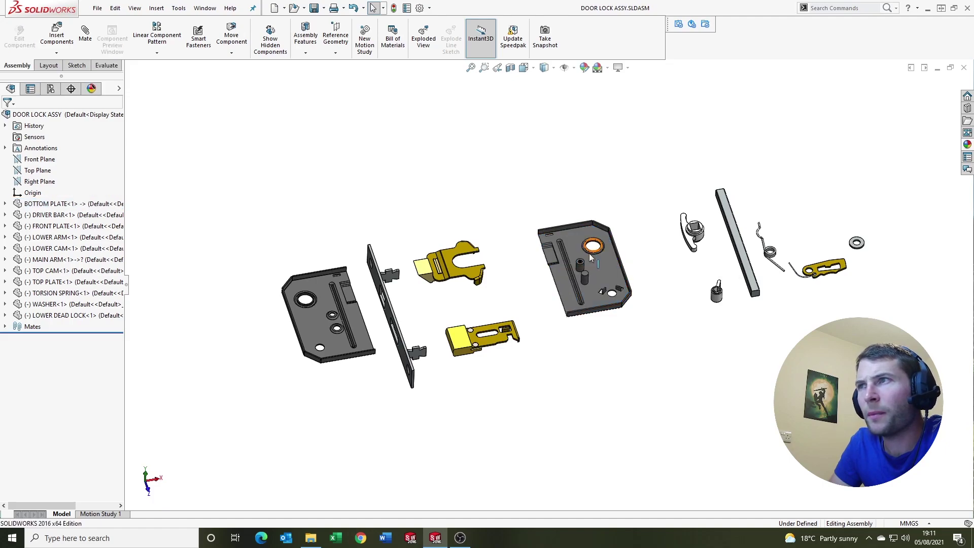
{"action": "scroll", "coordinate": [587, 261], "scroll_direction": "down", "scroll_amount": 2}
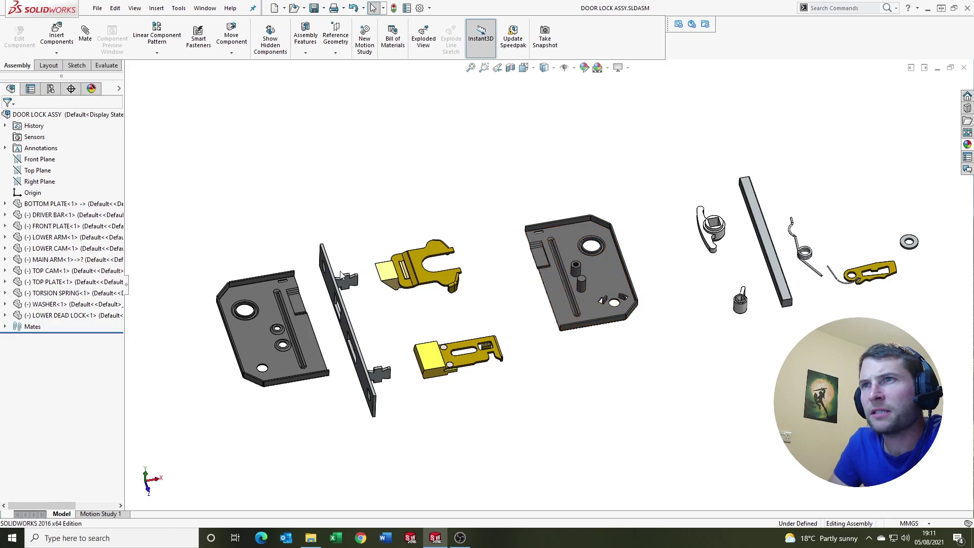
{"action": "left_click_drag", "start_coordinate": [330, 287], "coordinate": [487, 253]}
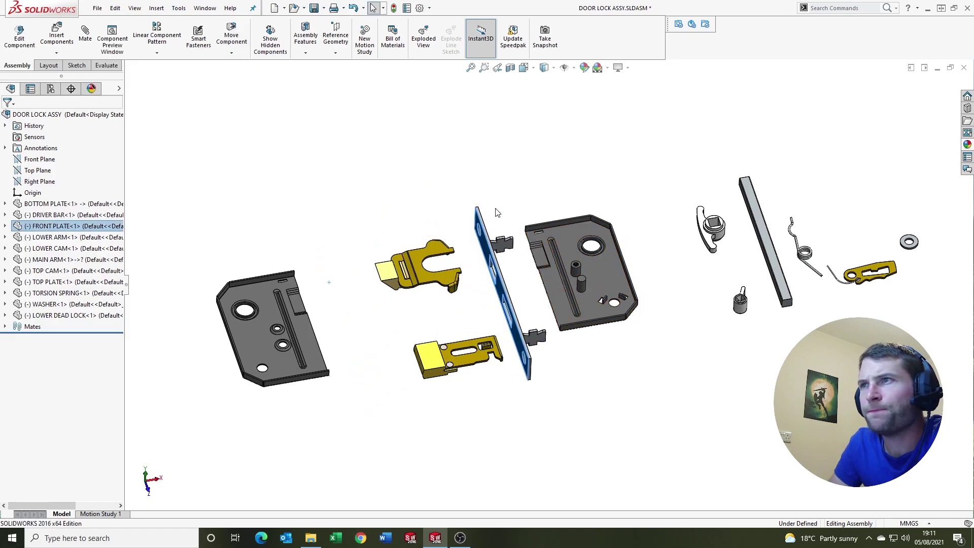
{"action": "mouse_move", "coordinate": [553, 254]}
{"action": "middle_mouse_down"}
{"action": "mouse_move", "coordinate": [430, 328]}
{"action": "mouse_move", "coordinate": [568, 224]}
{"action": "mouse_move", "coordinate": [533, 254]}
{"action": "mouse_move", "coordinate": [588, 276]}
{"action": "middle_mouse_up"}
Add a Coincident mate between the front plate's edge and the bottom plate's edge
{"action": "left_click", "coordinate": [568, 224]}
{"action": "scroll", "coordinate": [589, 276], "scroll_direction": "down", "scroll_amount": 3}
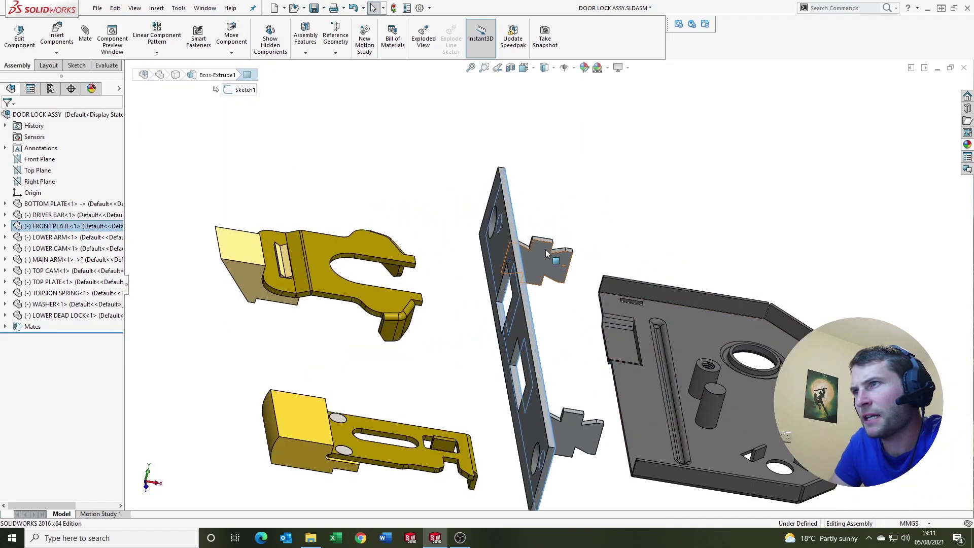
{"action": "scroll", "coordinate": [589, 278], "scroll_direction": "down", "scroll_amount": 3}
{"action": "scroll", "coordinate": [590, 278], "scroll_direction": "down", "scroll_amount": 3}
{"action": "scroll", "coordinate": [609, 307], "scroll_direction": "down", "scroll_amount": 3}
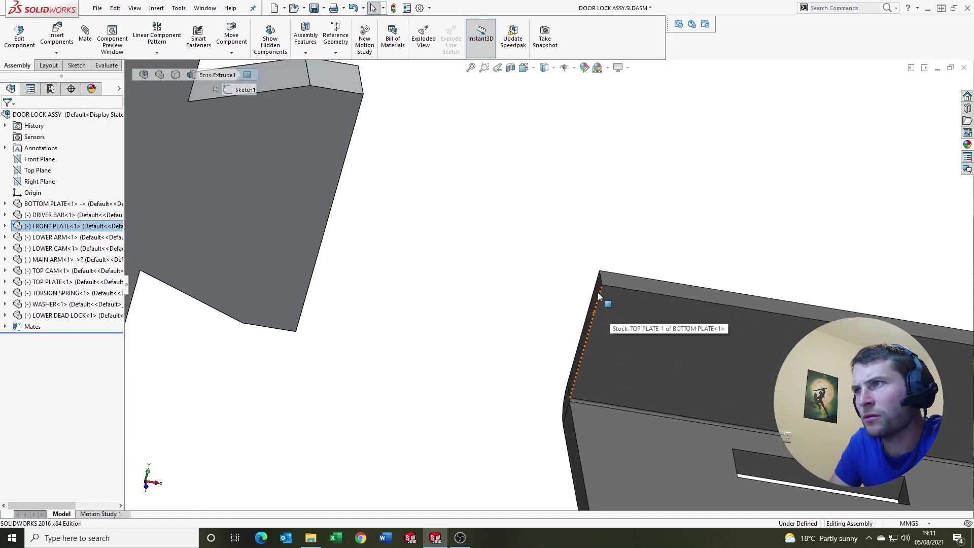
{"action": "left_click", "coordinate": [599, 292], "text": "ctrl"}
{"action": "scroll", "coordinate": [559, 316], "scroll_direction": "up", "scroll_amount": 1}
{"action": "left_click", "coordinate": [84, 40]}
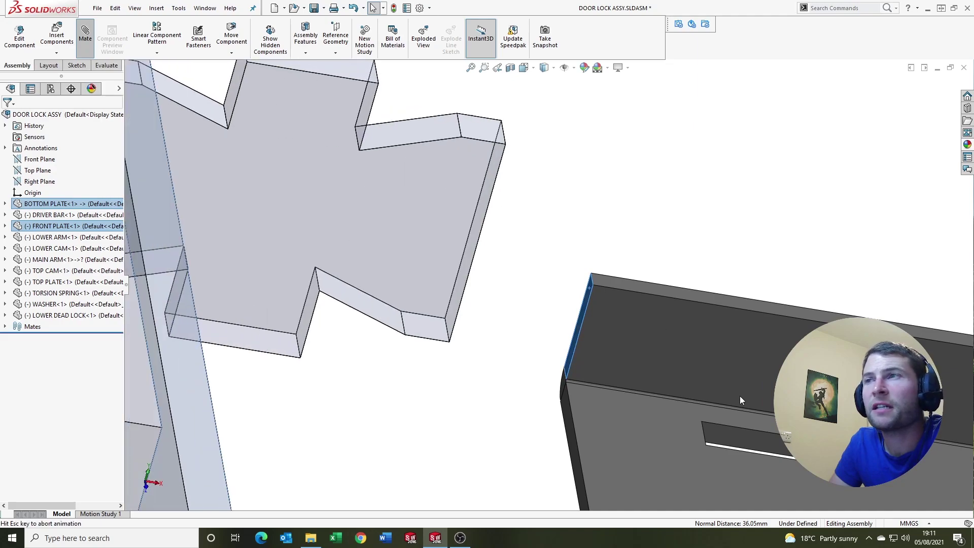
{"action": "left_click", "coordinate": [475, 313]}
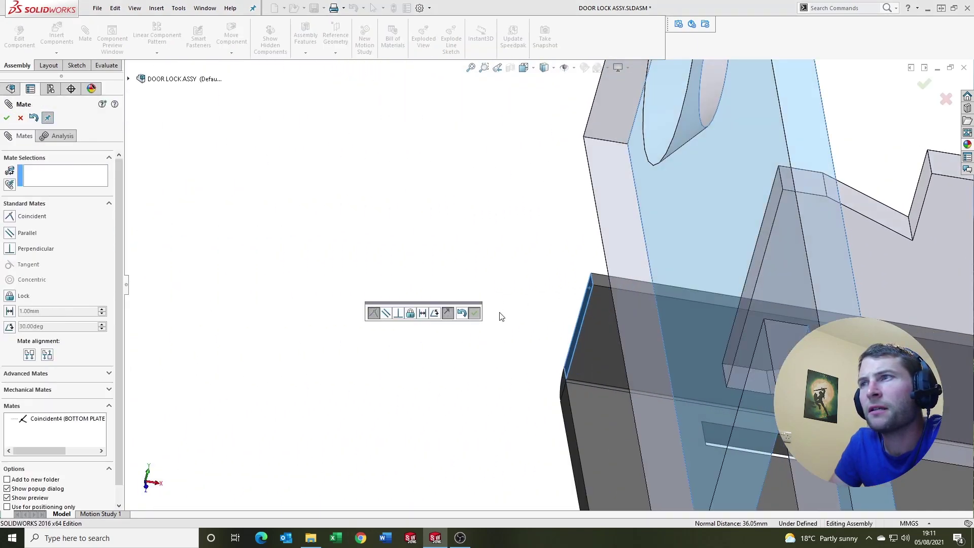
Begin an advanced Width mate using the front plate's two end faces as width references
{"action": "mouse_move", "coordinate": [657, 350]}
{"action": "middle_mouse_down"}
{"action": "mouse_move", "coordinate": [597, 293]}
{"action": "mouse_move", "coordinate": [696, 398]}
{"action": "middle_mouse_up"}
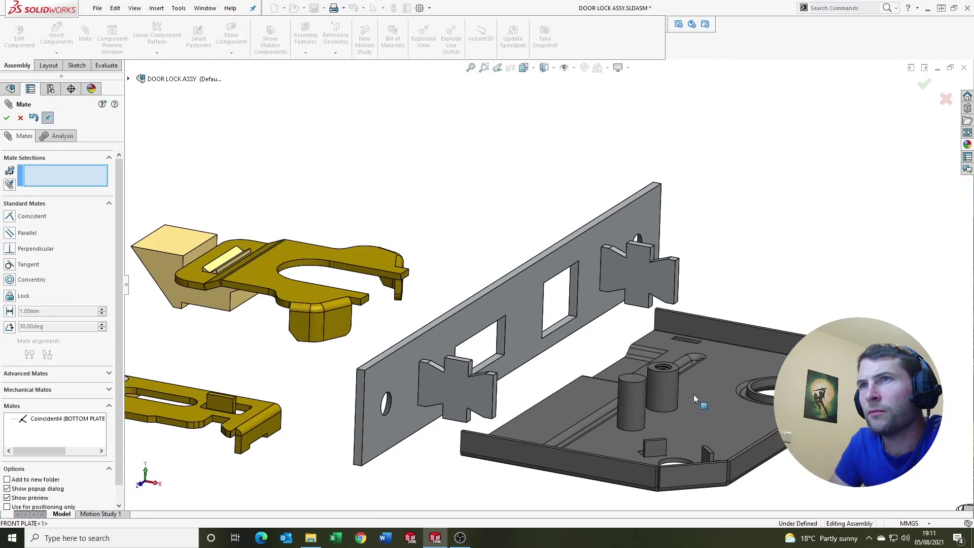
{"action": "mouse_move", "coordinate": [540, 250]}
{"action": "middle_mouse_down"}
{"action": "mouse_move", "coordinate": [507, 348]}
{"action": "mouse_move", "coordinate": [522, 379]}
{"action": "middle_mouse_up"}
{"action": "scroll", "coordinate": [523, 379], "scroll_direction": "up", "scroll_amount": 3}
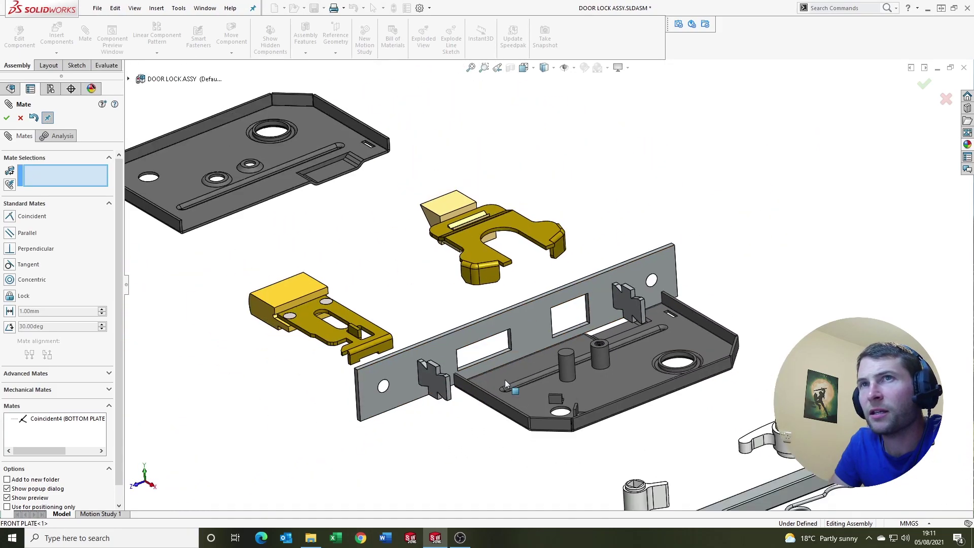
{"action": "left_click", "coordinate": [68, 375]}
{"action": "left_click", "coordinate": [10, 261]}
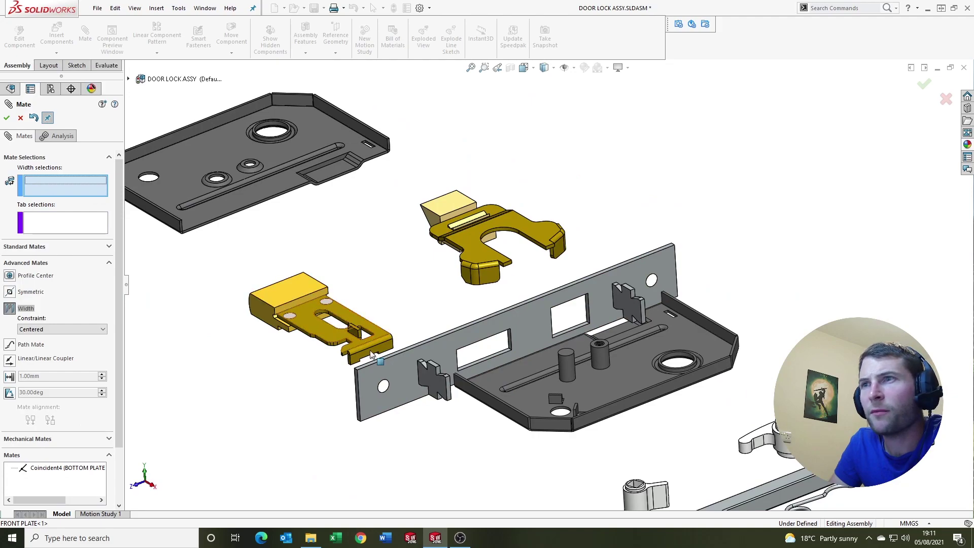
{"action": "scroll", "coordinate": [372, 355], "scroll_direction": "down", "scroll_amount": 4}
{"action": "left_click", "coordinate": [372, 320]}
{"action": "scroll", "coordinate": [371, 320], "scroll_direction": "up", "scroll_amount": 5}
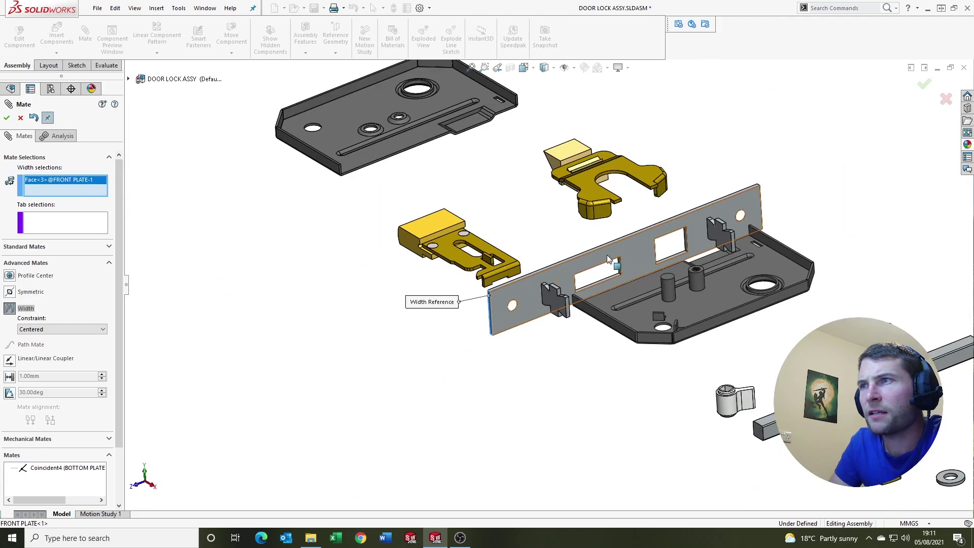
{"action": "mouse_move", "coordinate": [371, 320]}
{"action": "middle_mouse_down"}
{"action": "mouse_move", "coordinate": [558, 254]}
{"action": "mouse_move", "coordinate": [706, 223]}
{"action": "middle_mouse_up"}
{"action": "scroll", "coordinate": [706, 223], "scroll_direction": "down", "scroll_amount": 5}
{"action": "scroll", "coordinate": [707, 224], "scroll_direction": "down", "scroll_amount": 2}
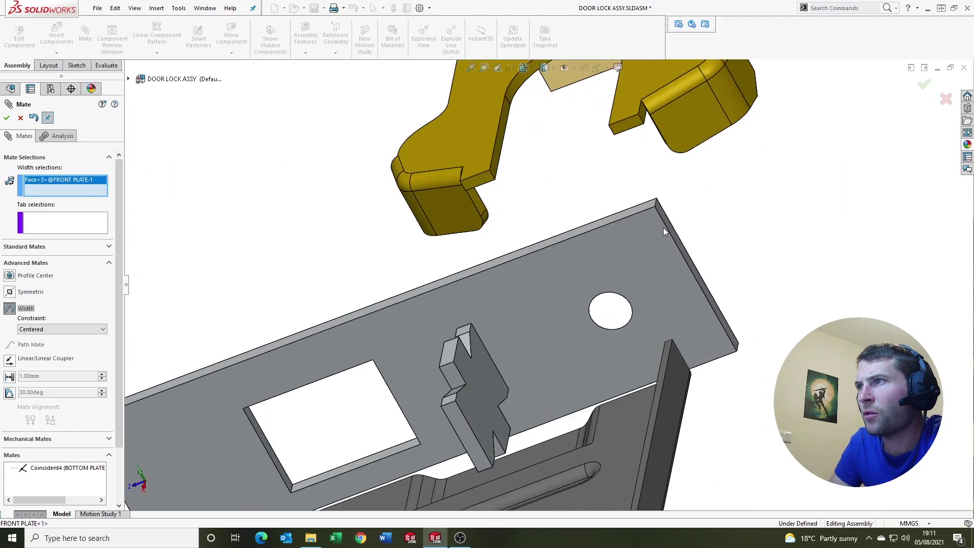
{"action": "left_click", "coordinate": [669, 227]}
Pick the bottom plate's two side walls as tabs and accept the Width mate
{"action": "scroll", "coordinate": [638, 274], "scroll_direction": "up", "scroll_amount": 3}
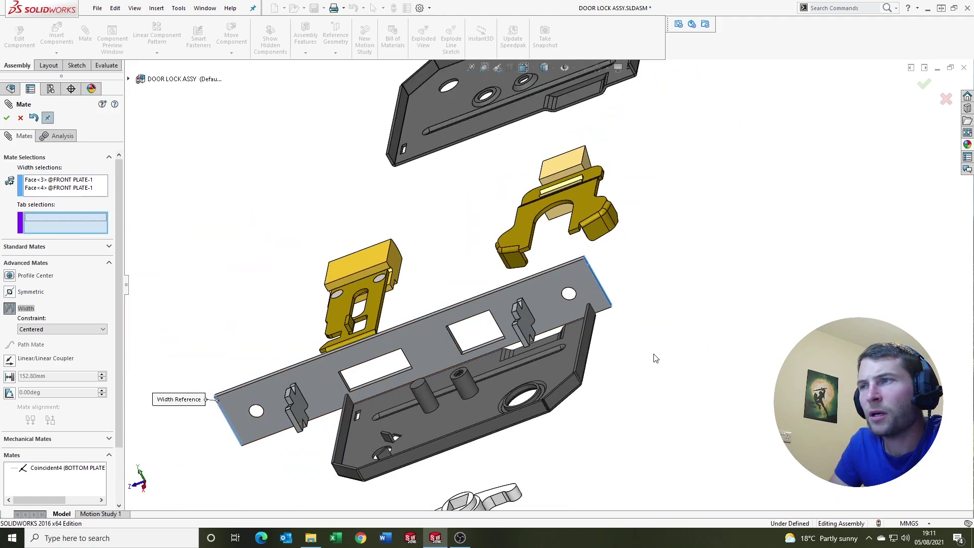
{"action": "scroll", "coordinate": [551, 302], "scroll_direction": "down", "scroll_amount": 3}
{"action": "left_click", "coordinate": [551, 303]}
{"action": "scroll", "coordinate": [551, 302], "scroll_direction": "up", "scroll_amount": 3}
{"action": "middle_click_drag", "start_coordinate": [519, 310], "coordinate": [443, 378]}
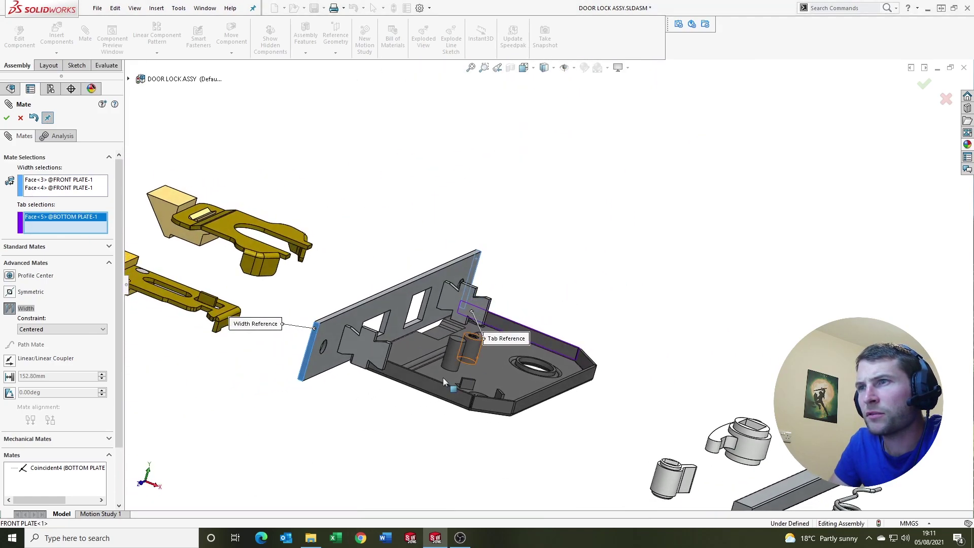
{"action": "left_click", "coordinate": [428, 391]}
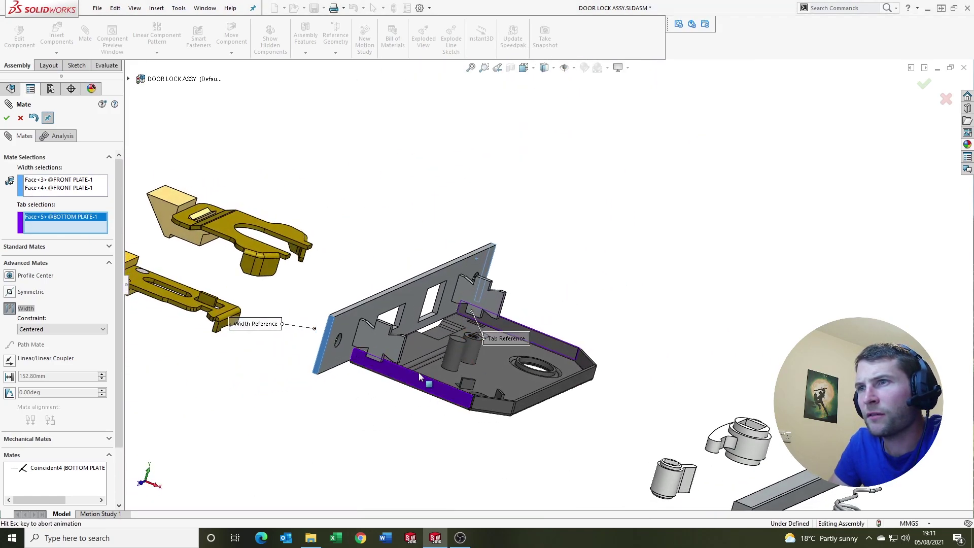
{"action": "left_click", "coordinate": [7, 119]}
Mate the underside of the front plate's tab coincident with the bottom plate face
{"action": "left_click", "coordinate": [7, 119]}
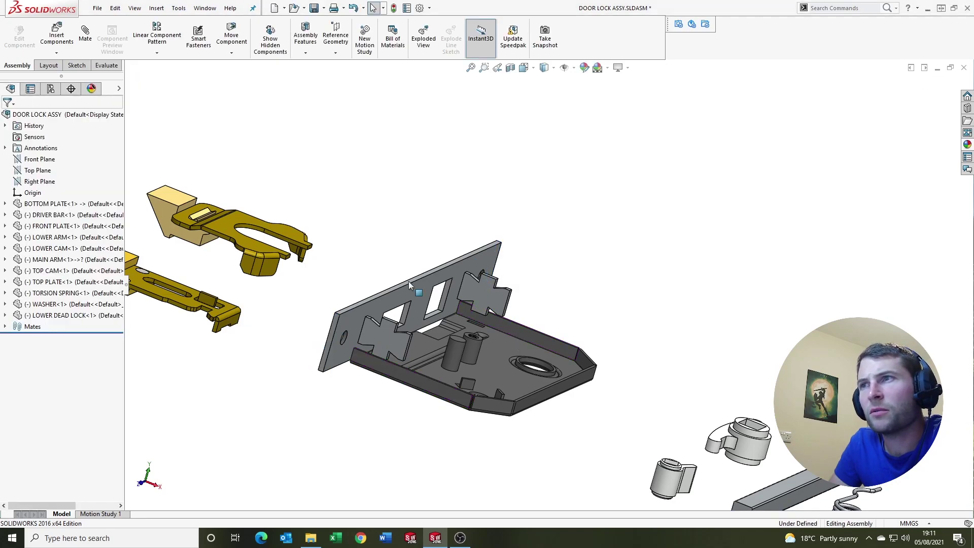
{"action": "scroll", "coordinate": [409, 281], "scroll_direction": "down", "scroll_amount": 3}
{"action": "mouse_move", "coordinate": [409, 282]}
{"action": "middle_mouse_down"}
{"action": "mouse_move", "coordinate": [449, 303]}
{"action": "mouse_move", "coordinate": [414, 265]}
{"action": "middle_mouse_up"}
{"action": "scroll", "coordinate": [449, 292], "scroll_direction": "down", "scroll_amount": 3}
{"action": "left_click_drag", "start_coordinate": [466, 218], "coordinate": [474, 208]}
{"action": "middle_click_drag", "start_coordinate": [474, 208], "coordinate": [447, 191]}
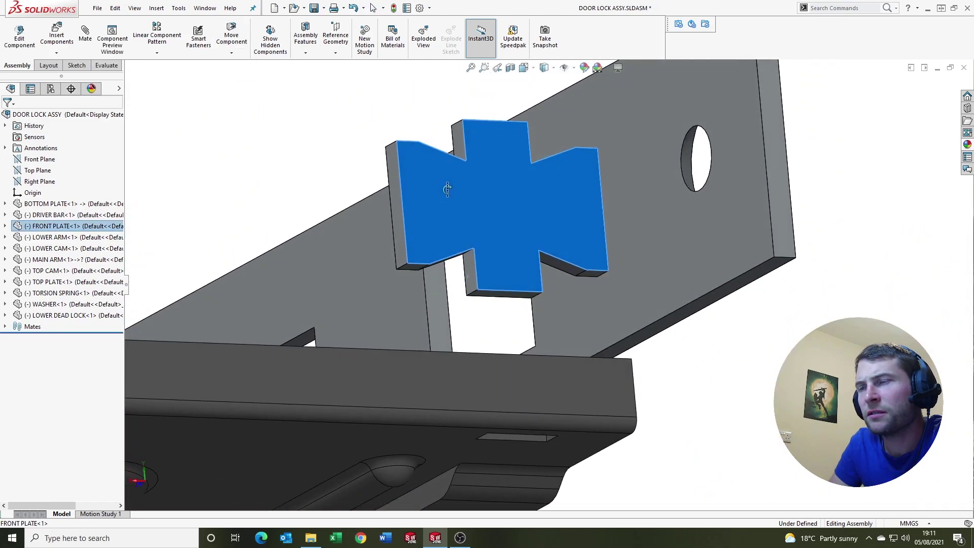
{"action": "scroll", "coordinate": [505, 272], "scroll_direction": "down", "scroll_amount": 2}
{"action": "left_click", "coordinate": [506, 297]}
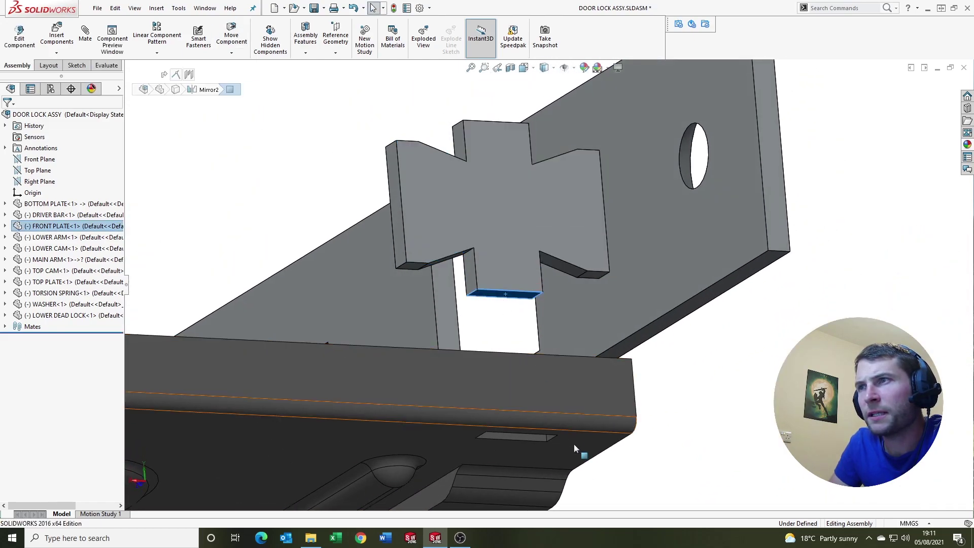
{"action": "left_click", "coordinate": [573, 445], "text": "ctrl"}
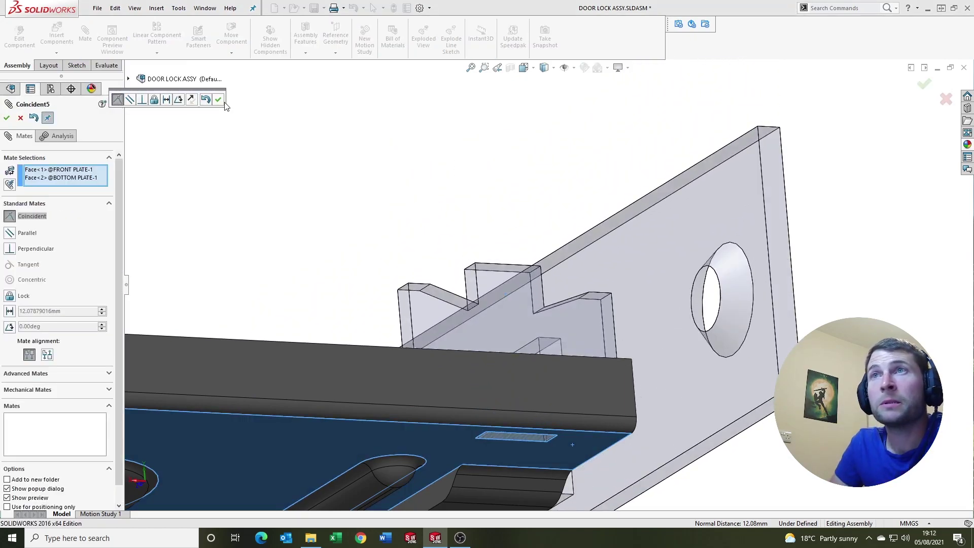
{"action": "left_click", "coordinate": [201, 101]}
{"action": "left_click", "coordinate": [6, 121]}
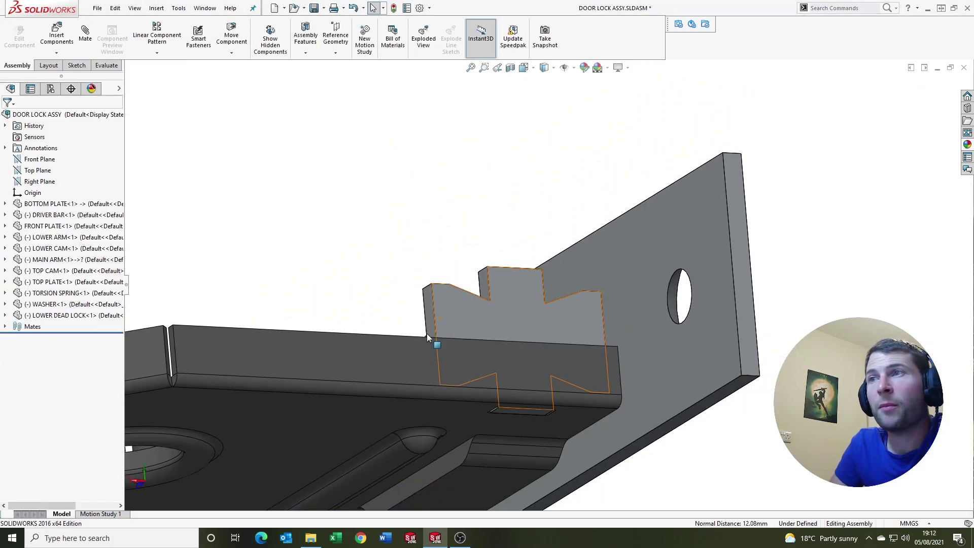
Orbit and zoom out to view the whole exploded lock assembly
{"action": "scroll", "coordinate": [427, 333], "scroll_direction": "up", "scroll_amount": 5}
{"action": "middle_click_drag", "start_coordinate": [428, 334], "coordinate": [347, 322]}
{"action": "scroll", "coordinate": [314, 314], "scroll_direction": "down", "scroll_amount": 2}
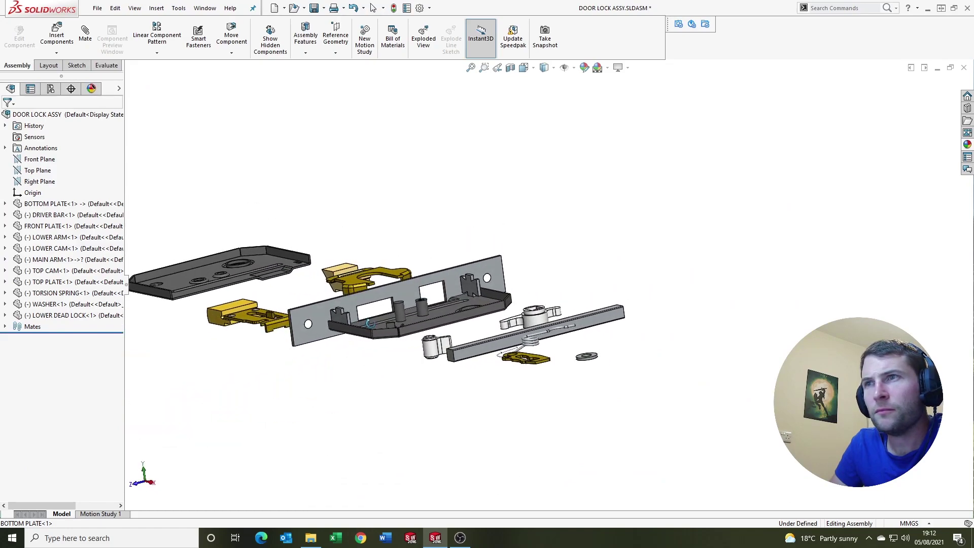
{"action": "scroll", "coordinate": [309, 312], "scroll_direction": "down", "scroll_amount": 1}
{"action": "scroll", "coordinate": [306, 311], "scroll_direction": "down", "scroll_amount": 2}
{"action": "scroll", "coordinate": [306, 312], "scroll_direction": "down", "scroll_amount": 2}
{"action": "mouse_move", "coordinate": [306, 311]}
{"action": "middle_mouse_down"}
{"action": "mouse_move", "coordinate": [299, 316]}
{"action": "mouse_move", "coordinate": [344, 323]}
{"action": "middle_mouse_up"}
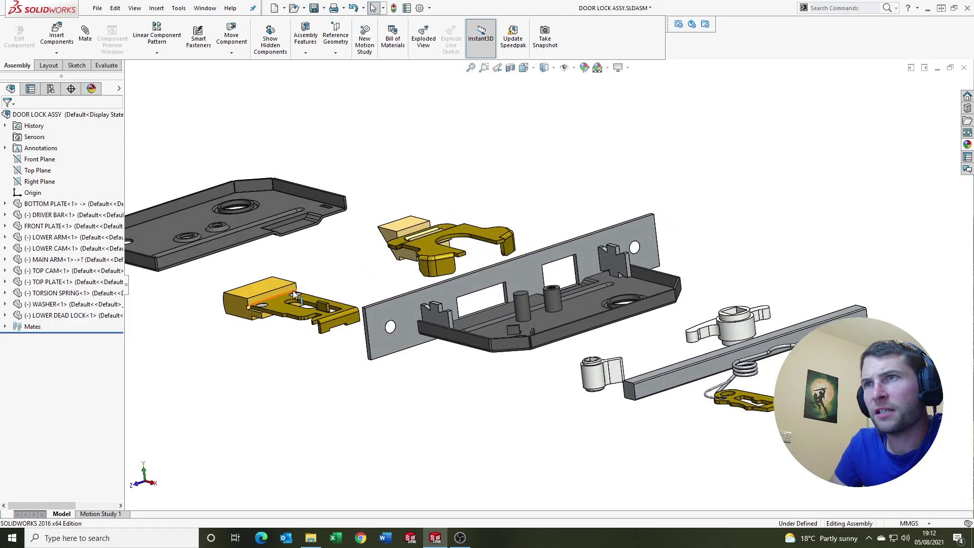
Width-mate the main arm block's side faces to the front plate cutout's side faces
{"action": "middle_click_drag", "start_coordinate": [396, 244], "coordinate": [285, 297]}
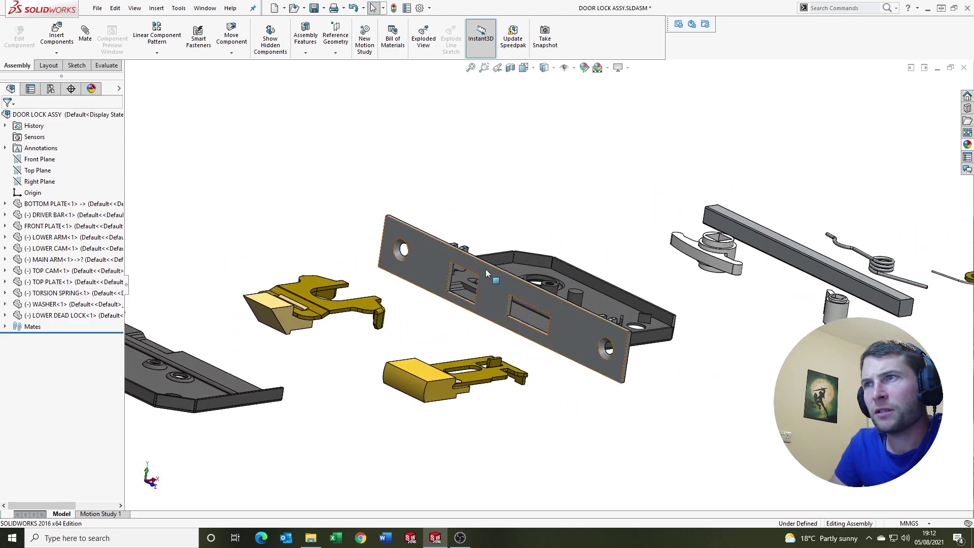
{"action": "scroll", "coordinate": [282, 296], "scroll_direction": "down", "scroll_amount": 3}
{"action": "left_click", "coordinate": [377, 362]}
{"action": "middle_click_drag", "start_coordinate": [378, 361], "coordinate": [392, 373]}
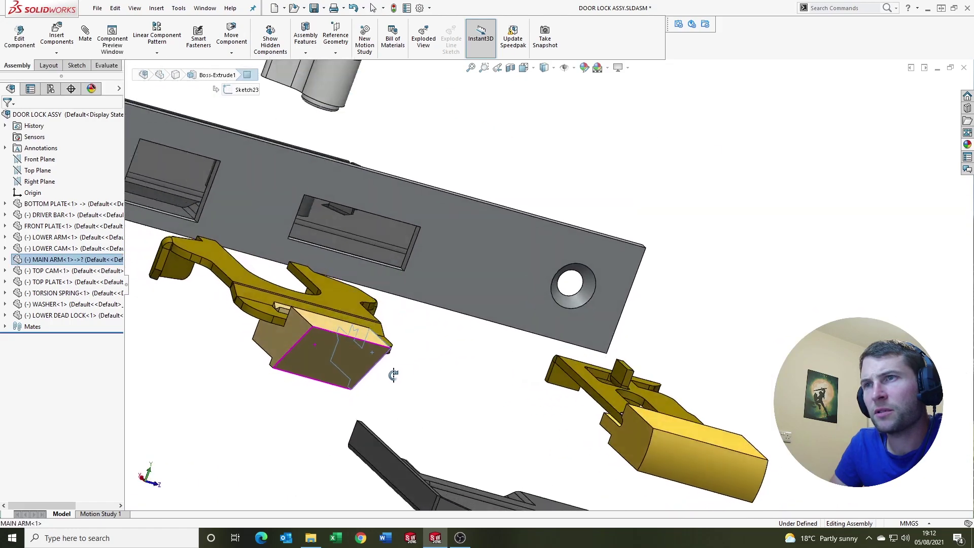
{"action": "left_click", "coordinate": [81, 51]}
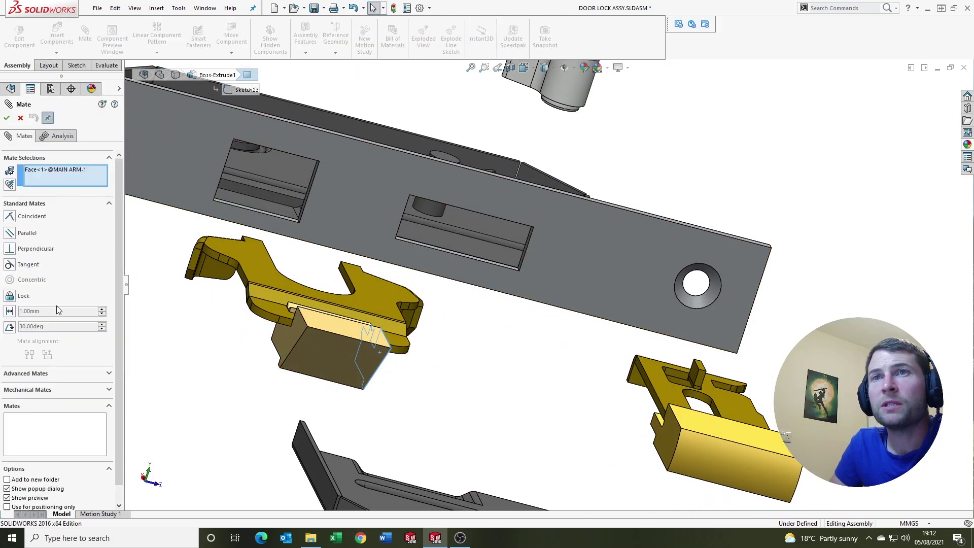
{"action": "left_click", "coordinate": [70, 372]}
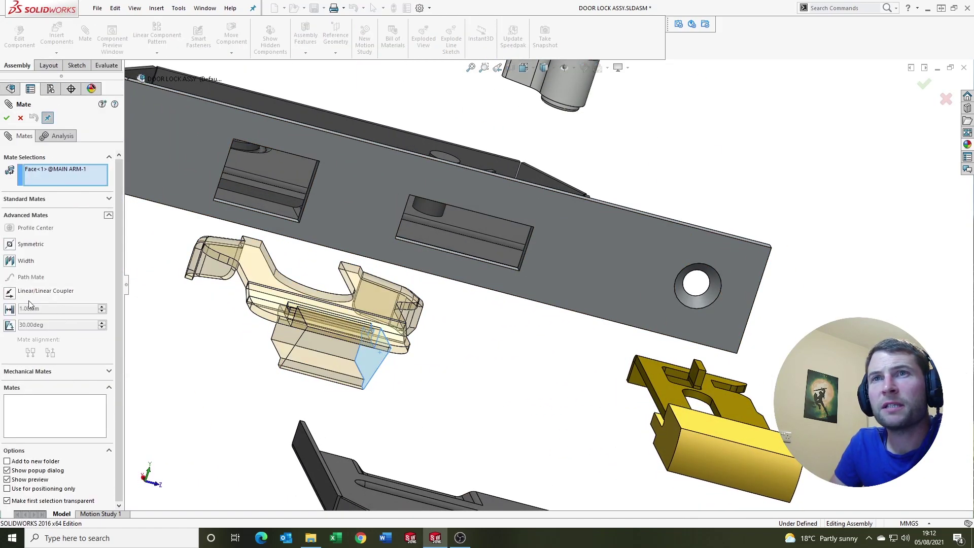
{"action": "left_click", "coordinate": [25, 261]}
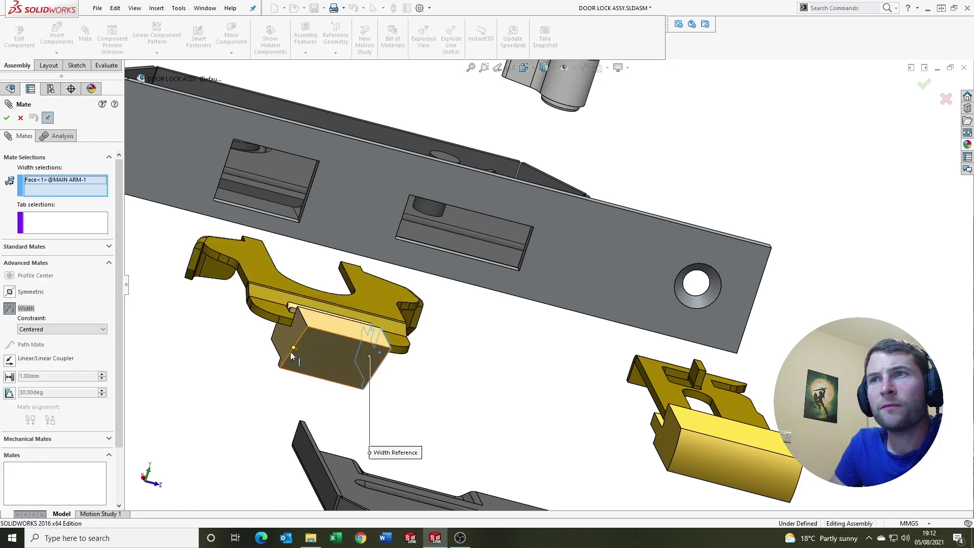
{"action": "left_click", "coordinate": [312, 351]}
{"action": "scroll", "coordinate": [265, 219], "scroll_direction": "down", "scroll_amount": 3}
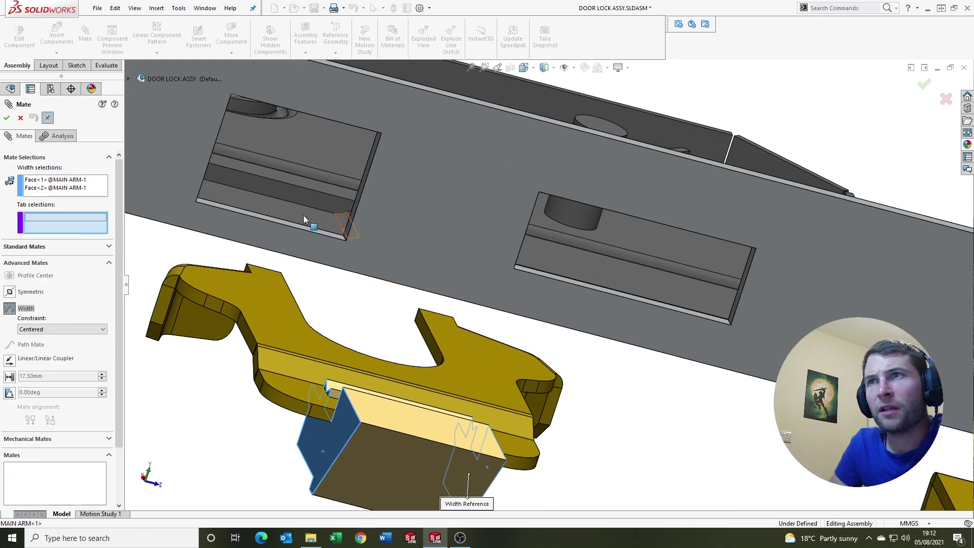
{"action": "scroll", "coordinate": [304, 216], "scroll_direction": "down", "scroll_amount": 3}
{"action": "left_click", "coordinate": [436, 158]}
{"action": "key", "text": "ctrl+7"}
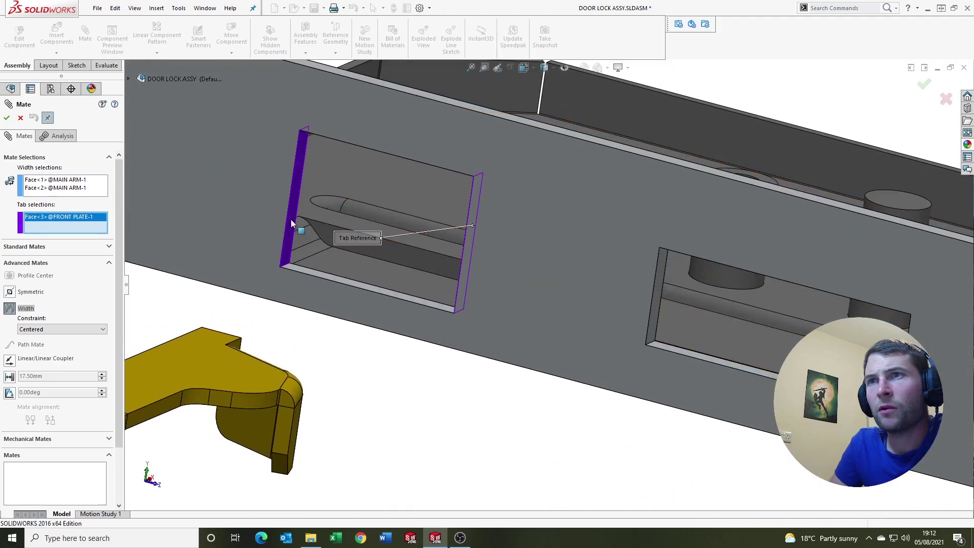
{"action": "left_click", "coordinate": [290, 219]}
{"action": "scroll", "coordinate": [276, 242], "scroll_direction": "up", "scroll_amount": 5}
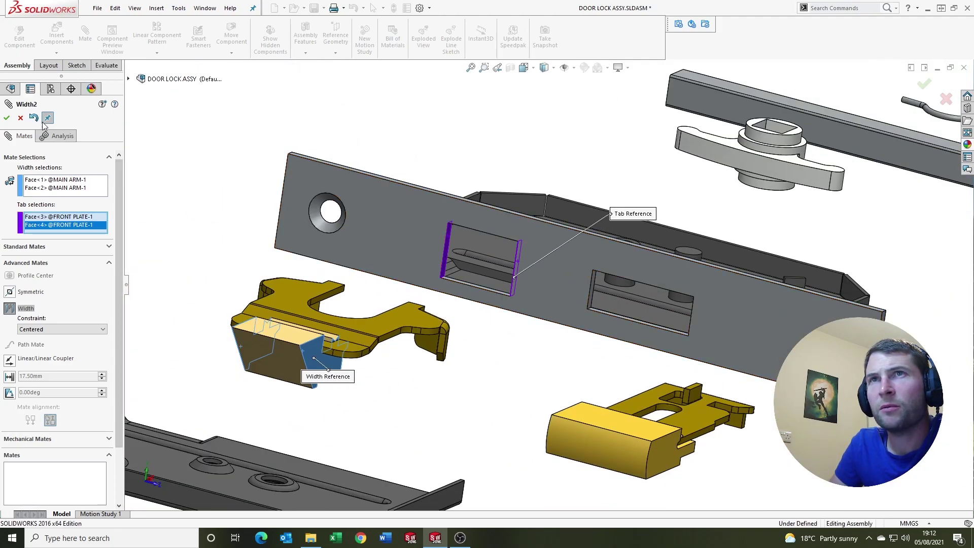
{"action": "left_click", "coordinate": [6, 119]}
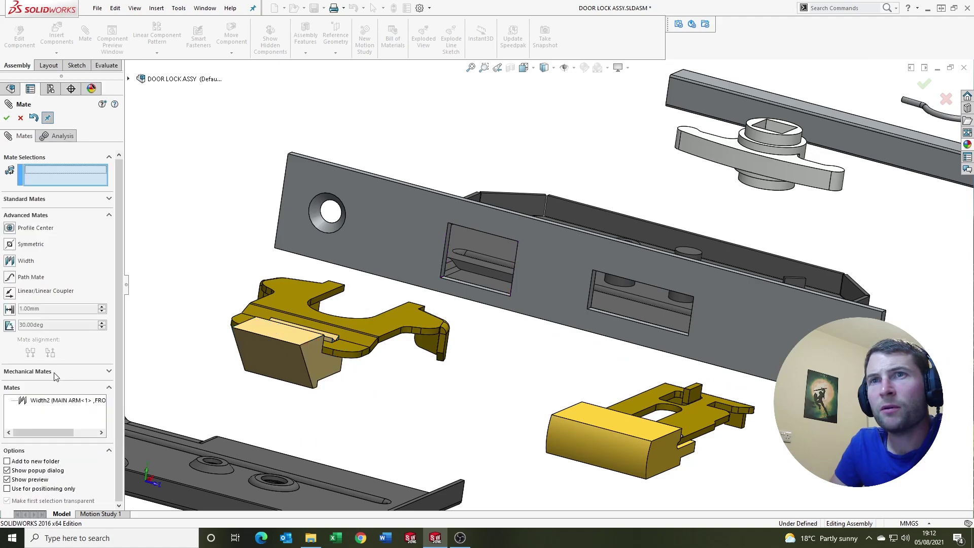
Set up a second Width mate from the block's top/bottom faces to the cutout's bottom/top faces
{"action": "left_click", "coordinate": [21, 258]}
{"action": "scroll", "coordinate": [327, 349], "scroll_direction": "down", "scroll_amount": 2}
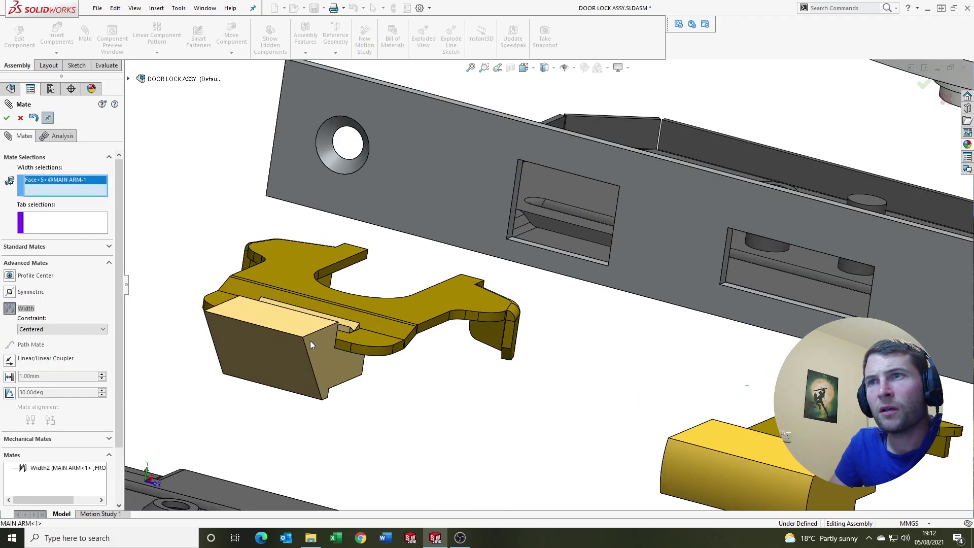
{"action": "middle_click_drag", "start_coordinate": [311, 345], "coordinate": [330, 361]}
{"action": "scroll", "coordinate": [333, 363], "scroll_direction": "down", "scroll_amount": 5}
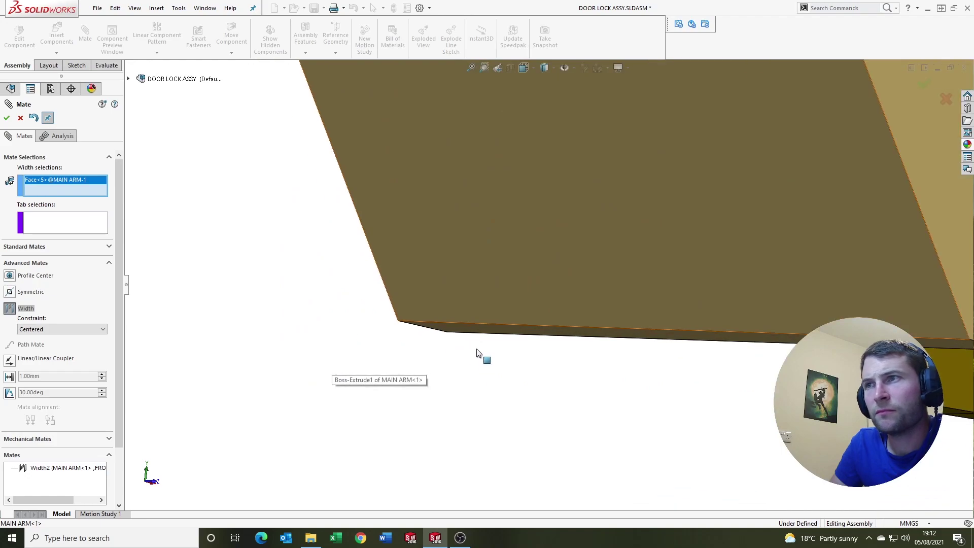
{"action": "left_click", "coordinate": [471, 335]}
{"action": "scroll", "coordinate": [558, 370], "scroll_direction": "up", "scroll_amount": 3}
{"action": "scroll", "coordinate": [714, 294], "scroll_direction": "up", "scroll_amount": 2}
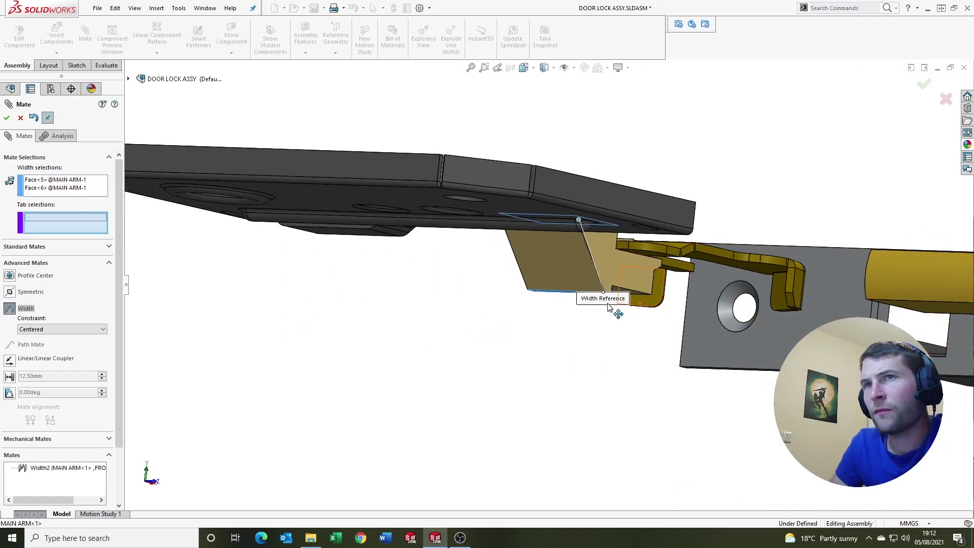
{"action": "scroll", "coordinate": [740, 303], "scroll_direction": "down", "scroll_amount": 3}
{"action": "scroll", "coordinate": [741, 324], "scroll_direction": "down", "scroll_amount": 2}
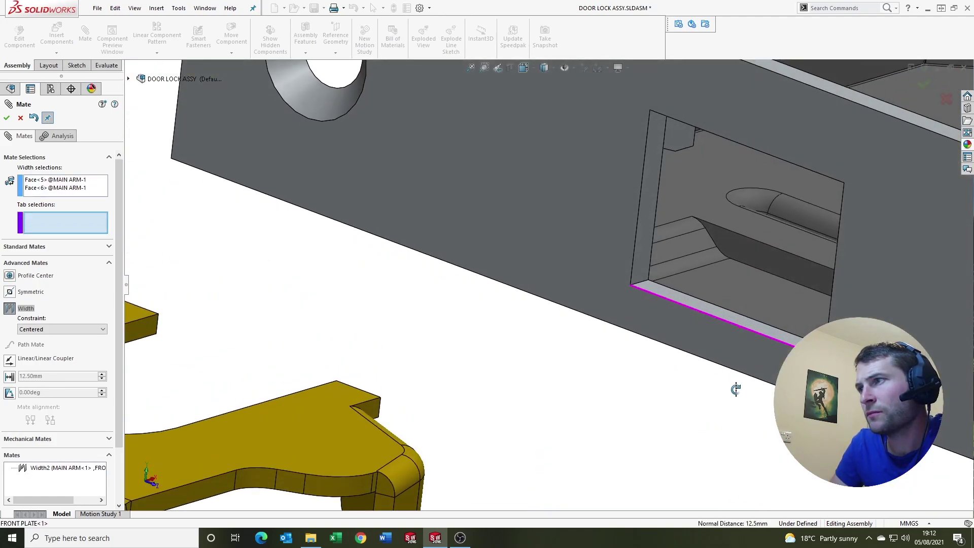
{"action": "left_click", "coordinate": [691, 302]}
{"action": "scroll", "coordinate": [691, 303], "scroll_direction": "up", "scroll_amount": 3}
{"action": "middle_click_drag", "start_coordinate": [691, 303], "coordinate": [683, 230]}
{"action": "scroll", "coordinate": [656, 200], "scroll_direction": "down", "scroll_amount": 3}
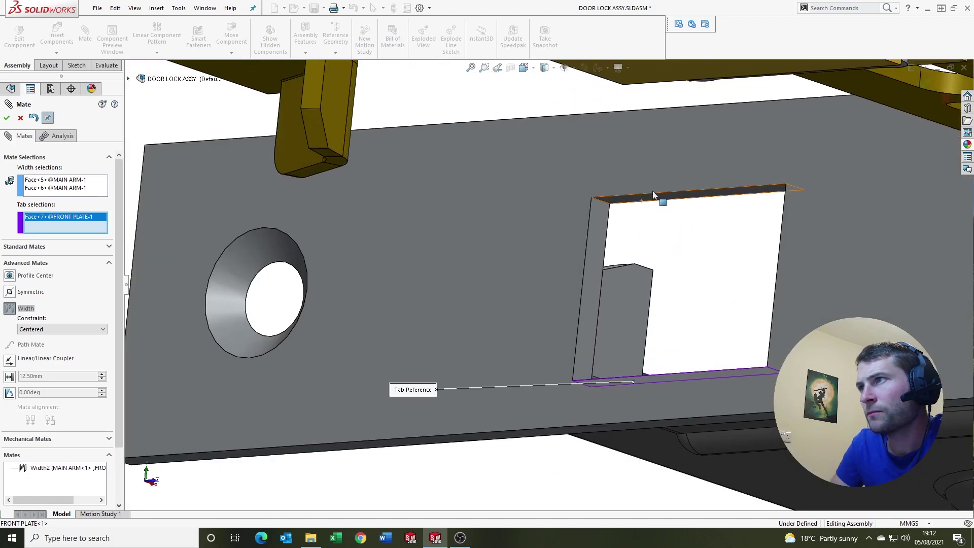
{"action": "left_click", "coordinate": [657, 198]}
{"action": "scroll", "coordinate": [540, 241], "scroll_direction": "up", "scroll_amount": 5}
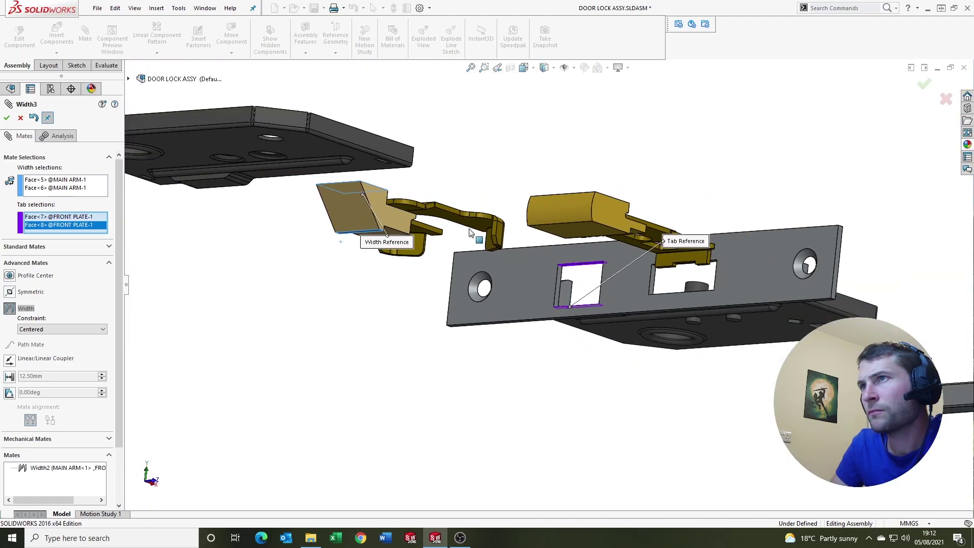
Accept the block's second Width mate and drag the main arm into its cutout
{"action": "left_click", "coordinate": [6, 118]}
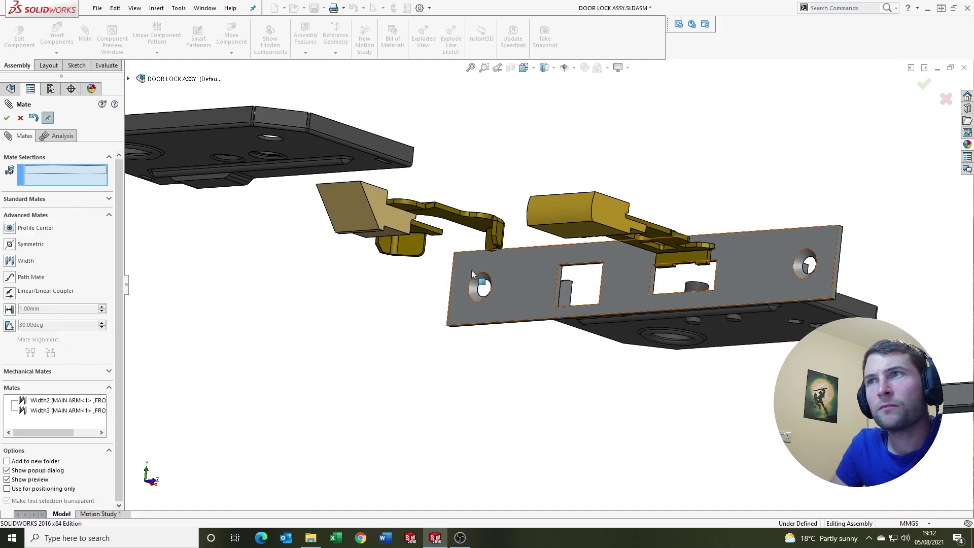
{"action": "scroll", "coordinate": [471, 270], "scroll_direction": "down", "scroll_amount": 3}
{"action": "left_click_drag", "start_coordinate": [335, 178], "coordinate": [732, 373]}
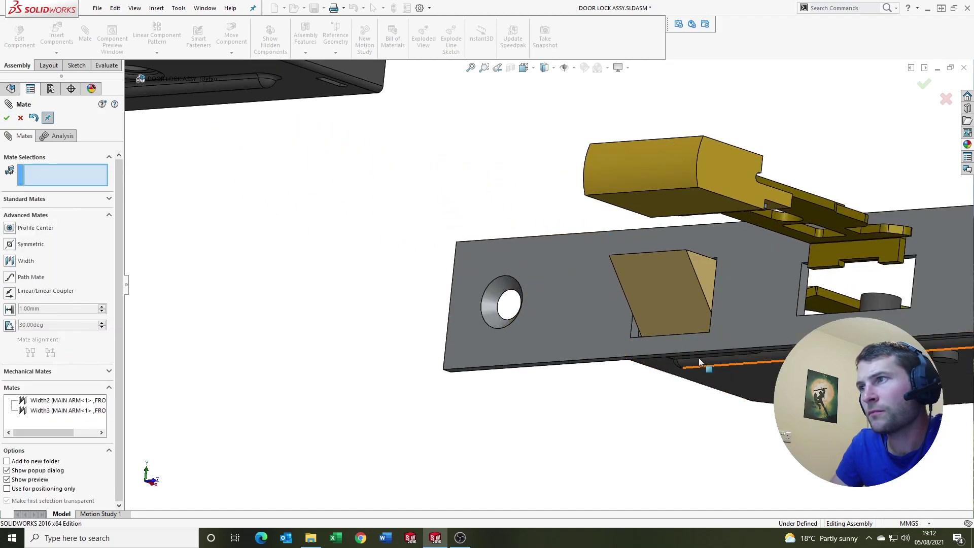
{"action": "middle_click_drag", "start_coordinate": [698, 357], "coordinate": [675, 366]}
{"action": "scroll", "coordinate": [675, 367], "scroll_direction": "up", "scroll_amount": 3}
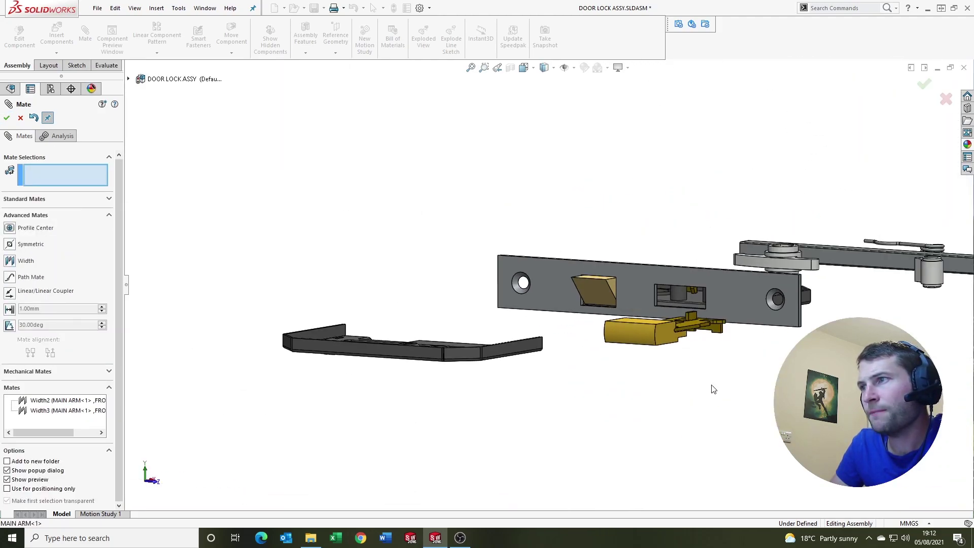
{"action": "scroll", "coordinate": [711, 389], "scroll_direction": "down", "scroll_amount": 2}
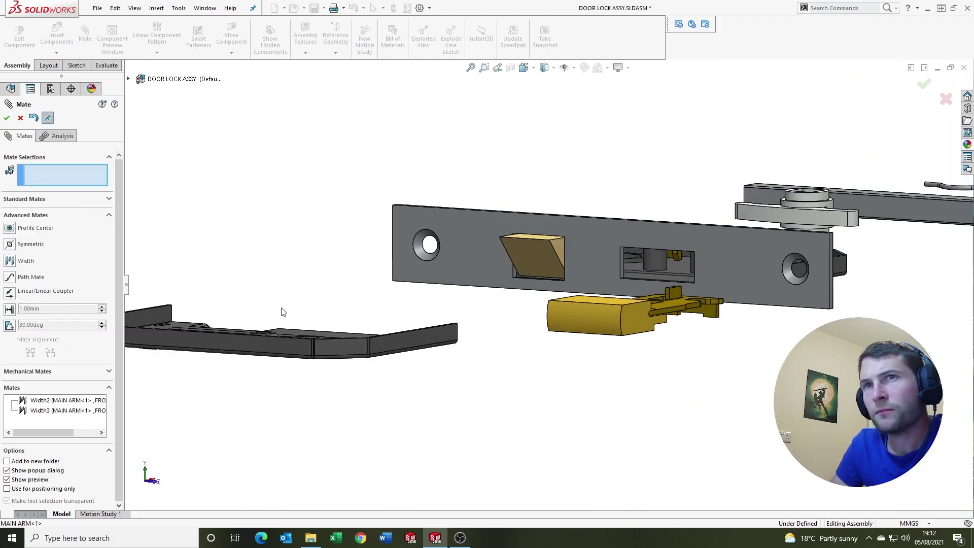
Width-mate the lower arm block's side faces to the second slot's side faces (Width4)
{"action": "left_click", "coordinate": [14, 262]}
{"action": "scroll", "coordinate": [628, 320], "scroll_direction": "down", "scroll_amount": 3}
{"action": "left_click", "coordinate": [589, 294]}
{"action": "middle_click_drag", "start_coordinate": [589, 294], "coordinate": [457, 274]}
{"action": "scroll", "coordinate": [389, 253], "scroll_direction": "down", "scroll_amount": 2}
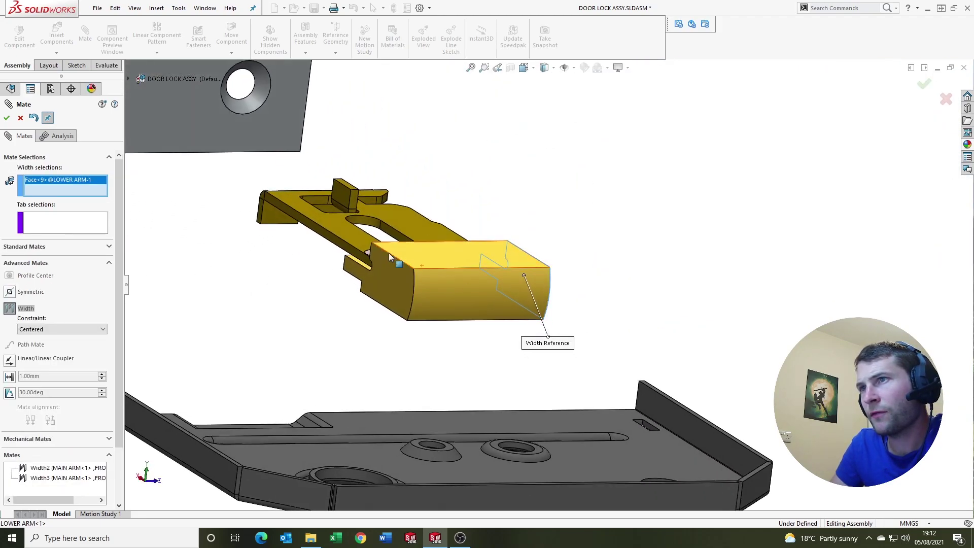
{"action": "left_click", "coordinate": [383, 262]}
{"action": "mouse_move", "coordinate": [382, 262]}
{"action": "middle_mouse_down"}
{"action": "mouse_move", "coordinate": [364, 276]}
{"action": "mouse_move", "coordinate": [277, 225]}
{"action": "middle_mouse_up"}
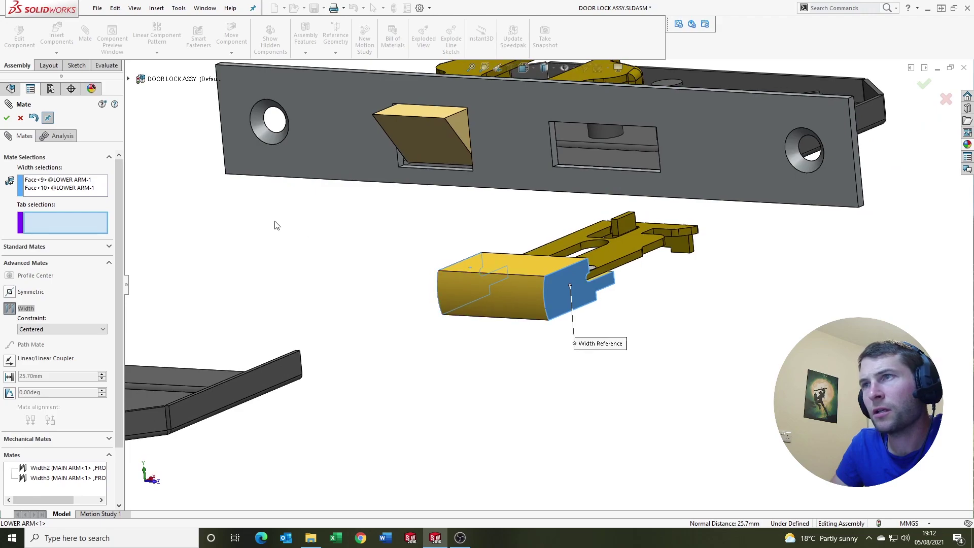
{"action": "scroll", "coordinate": [579, 141], "scroll_direction": "down", "scroll_amount": 5}
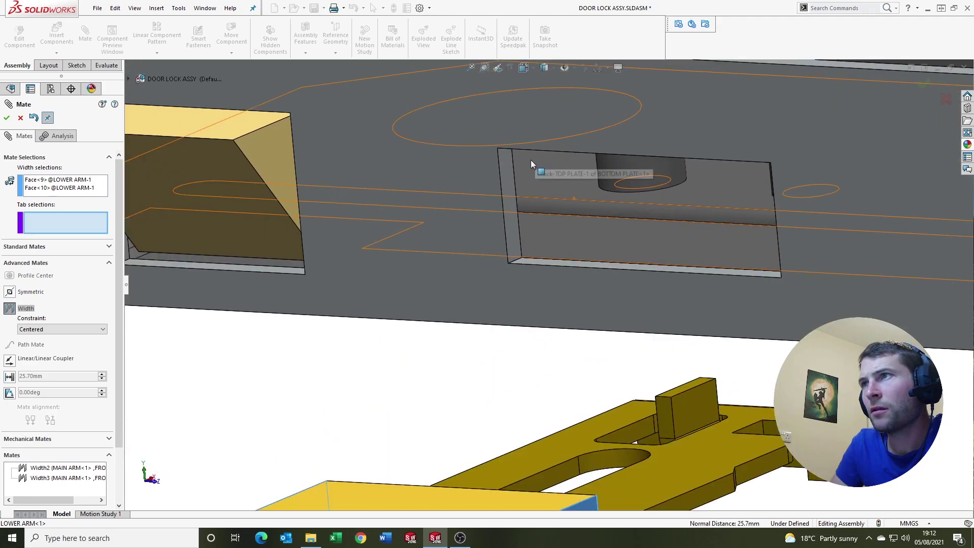
{"action": "left_click", "coordinate": [502, 162]}
{"action": "scroll", "coordinate": [561, 235], "scroll_direction": "up", "scroll_amount": 1}
{"action": "middle_click_drag", "start_coordinate": [561, 234], "coordinate": [812, 252]}
{"action": "scroll", "coordinate": [664, 210], "scroll_direction": "down", "scroll_amount": 4}
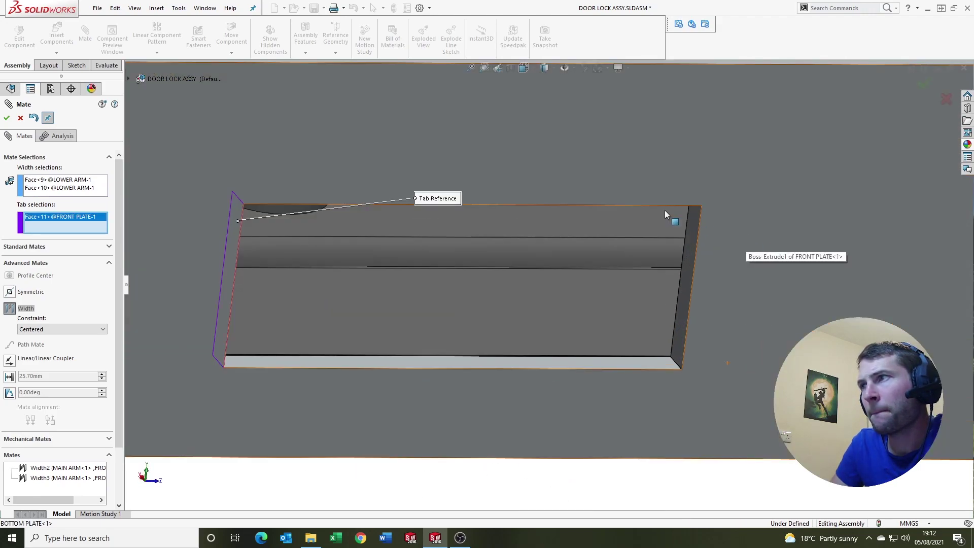
{"action": "left_click", "coordinate": [691, 221]}
{"action": "scroll", "coordinate": [634, 303], "scroll_direction": "up", "scroll_amount": 2}
{"action": "scroll", "coordinate": [630, 301], "scroll_direction": "up", "scroll_amount": 3}
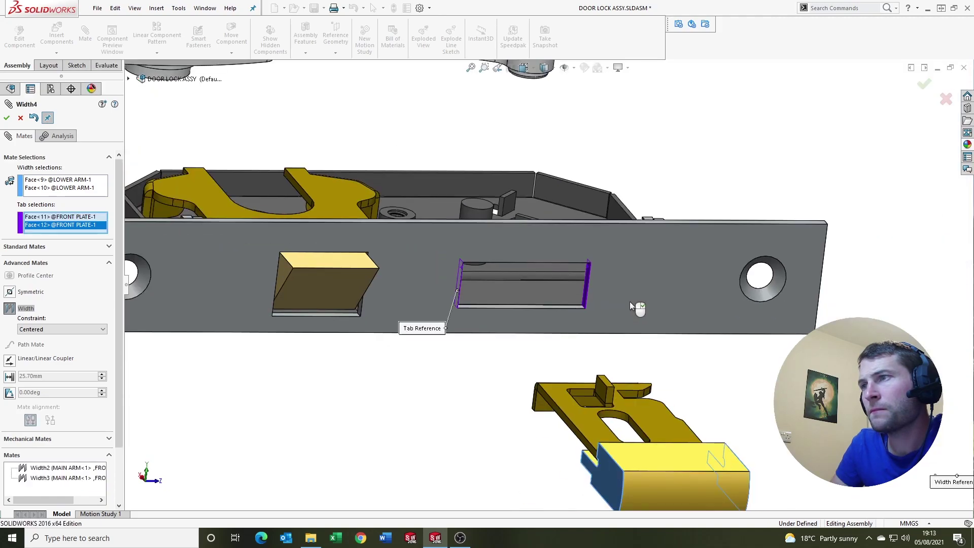
{"action": "left_click", "coordinate": [7, 118]}
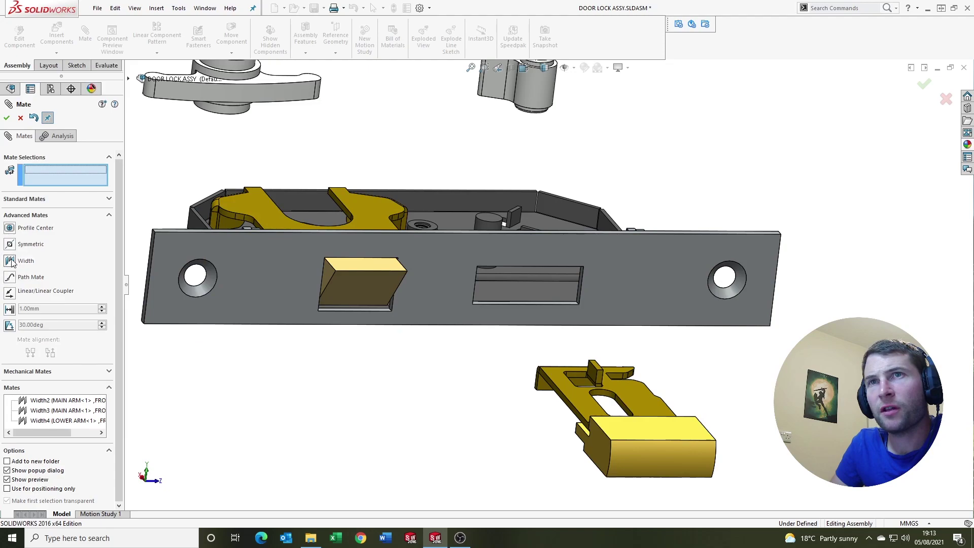
Width-mate the lower arm block's top and bottom faces to the slot's bottom and top faces (Width5)
{"action": "left_click", "coordinate": [10, 260]}
{"action": "left_click", "coordinate": [631, 435]}
{"action": "middle_click_drag", "start_coordinate": [629, 449], "coordinate": [704, 443]}
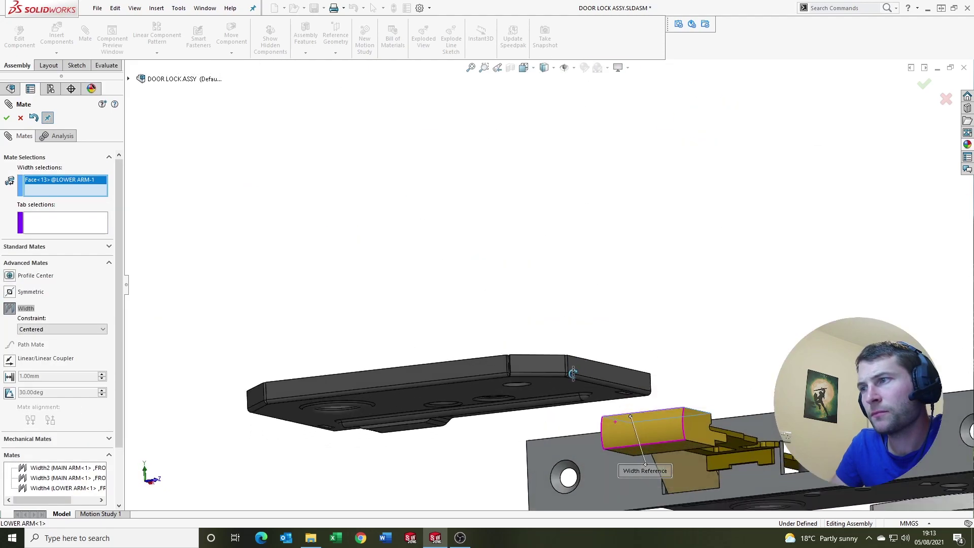
{"action": "scroll", "coordinate": [704, 443], "scroll_direction": "up", "scroll_amount": 2}
{"action": "scroll", "coordinate": [604, 408], "scroll_direction": "up", "scroll_amount": 2}
{"action": "left_click", "coordinate": [603, 412]}
{"action": "mouse_move", "coordinate": [609, 368]}
{"action": "middle_mouse_down"}
{"action": "mouse_move", "coordinate": [607, 387]}
{"action": "mouse_move", "coordinate": [640, 335]}
{"action": "mouse_move", "coordinate": [630, 374]}
{"action": "mouse_move", "coordinate": [509, 453]}
{"action": "mouse_move", "coordinate": [522, 374]}
{"action": "middle_mouse_up"}
{"action": "left_click", "coordinate": [528, 376]}
{"action": "scroll", "coordinate": [532, 282], "scroll_direction": "down", "scroll_amount": 5}
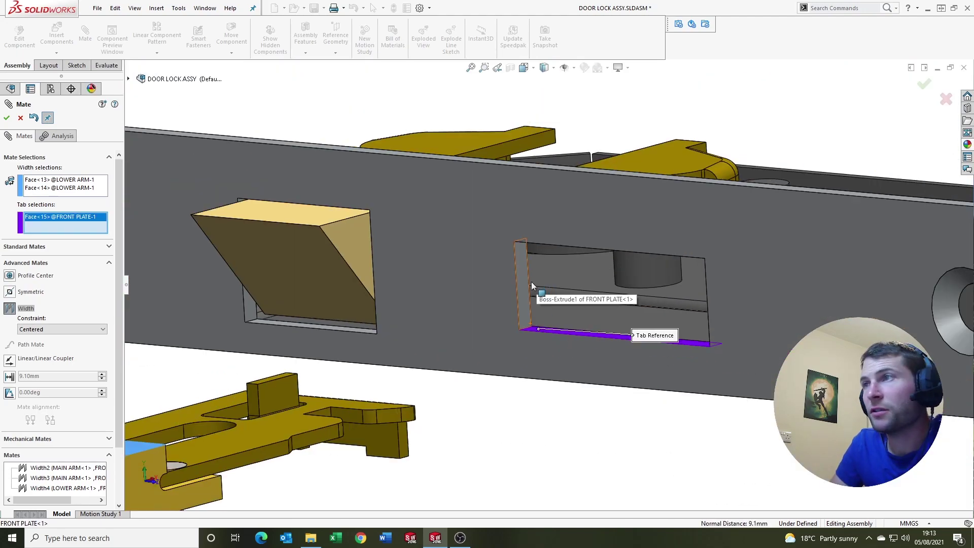
{"action": "middle_click_drag", "start_coordinate": [531, 282], "coordinate": [519, 227]}
{"action": "scroll", "coordinate": [528, 268], "scroll_direction": "up", "scroll_amount": 5}
{"action": "left_click", "coordinate": [529, 268]}
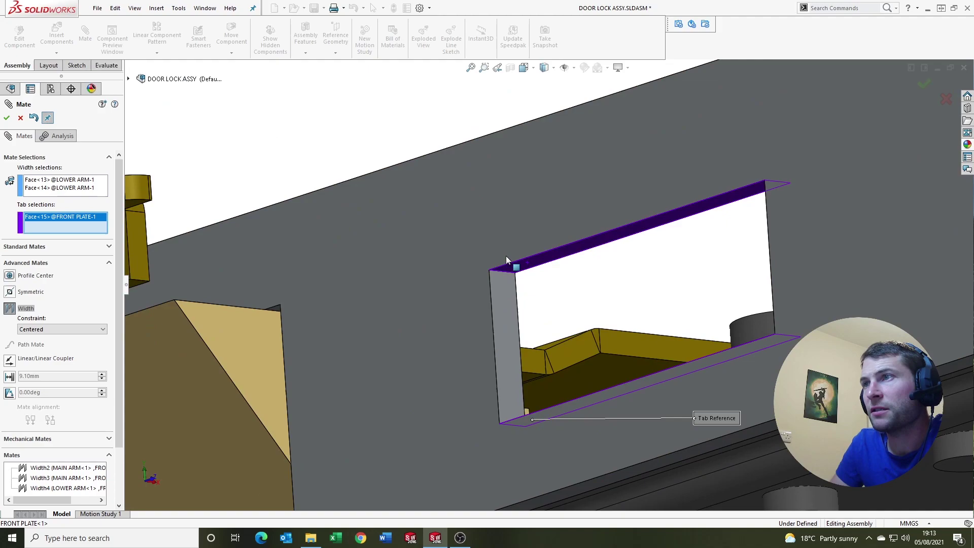
{"action": "scroll", "coordinate": [506, 255], "scroll_direction": "down", "scroll_amount": 3}
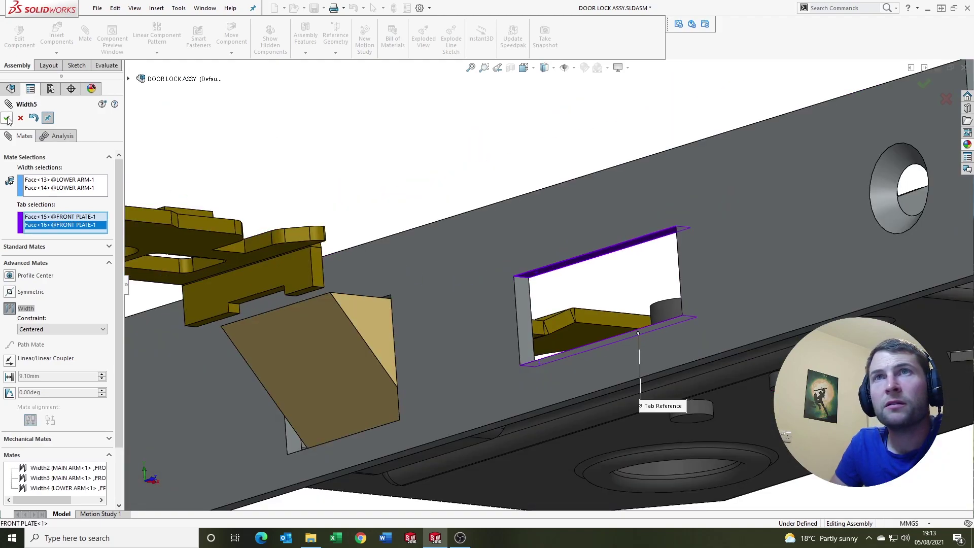
{"action": "left_click", "coordinate": [7, 119]}
{"action": "scroll", "coordinate": [391, 269], "scroll_direction": "down", "scroll_amount": 5}
Drag the lower arm's block into its slot and slide it to test its movement
{"action": "mouse_move", "coordinate": [391, 269]}
{"action": "middle_mouse_down"}
{"action": "mouse_move", "coordinate": [424, 320]}
{"action": "mouse_move", "coordinate": [409, 301]}
{"action": "middle_mouse_up"}
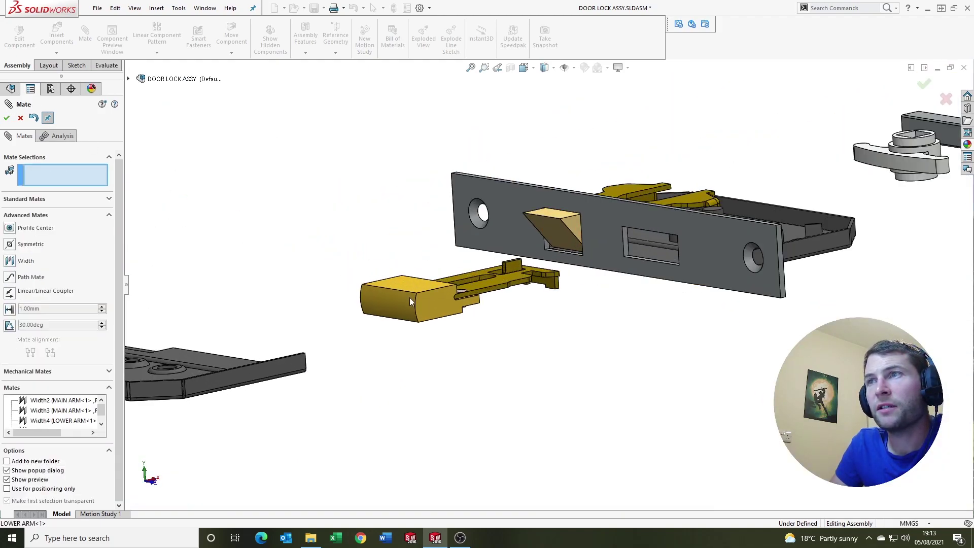
{"action": "left_click_drag", "start_coordinate": [409, 297], "coordinate": [619, 255]}
{"action": "mouse_move", "coordinate": [619, 255]}
{"action": "middle_mouse_down"}
{"action": "mouse_move", "coordinate": [604, 238]}
{"action": "mouse_move", "coordinate": [666, 292]}
{"action": "middle_mouse_up"}
{"action": "scroll", "coordinate": [604, 254], "scroll_direction": "up", "scroll_amount": 3}
{"action": "scroll", "coordinate": [604, 255], "scroll_direction": "up", "scroll_amount": 2}
{"action": "scroll", "coordinate": [649, 248], "scroll_direction": "up", "scroll_amount": 2}
{"action": "scroll", "coordinate": [666, 291], "scroll_direction": "down", "scroll_amount": 1}
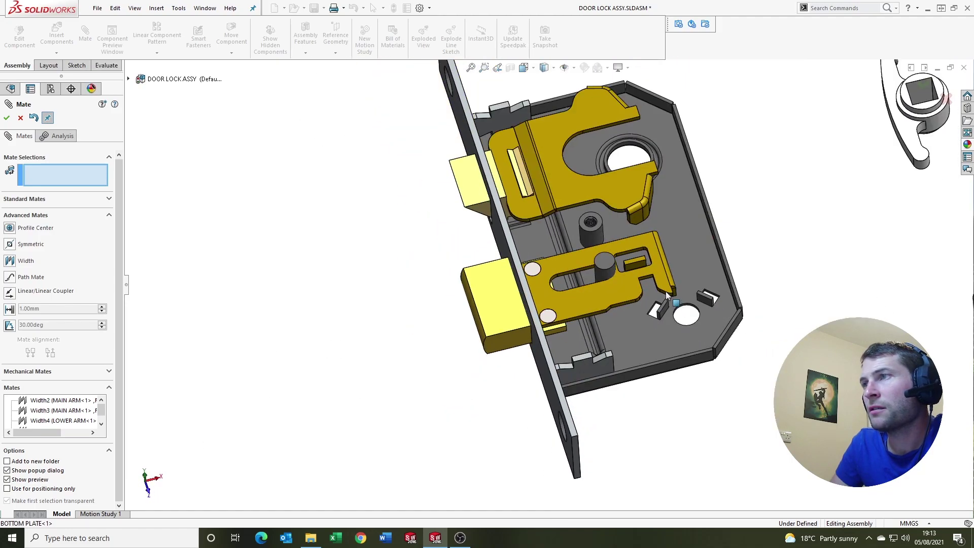
{"action": "scroll", "coordinate": [666, 291], "scroll_direction": "down", "scroll_amount": 2}
{"action": "scroll", "coordinate": [613, 263], "scroll_direction": "up", "scroll_amount": 2}
{"action": "left_click_drag", "start_coordinate": [606, 259], "coordinate": [628, 259]}
{"action": "scroll", "coordinate": [629, 259], "scroll_direction": "down", "scroll_amount": 3}
{"action": "scroll", "coordinate": [519, 282], "scroll_direction": "up", "scroll_amount": 2}
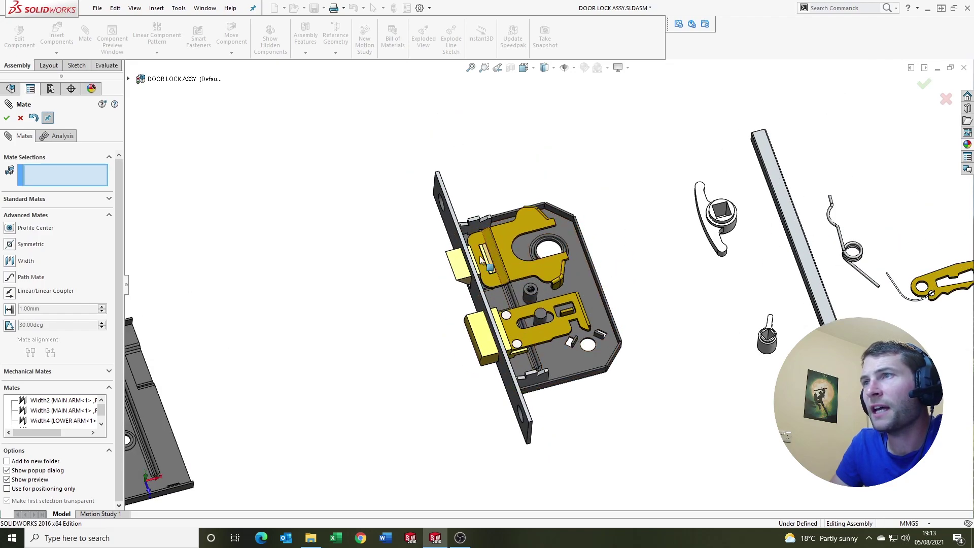
{"action": "scroll", "coordinate": [552, 249], "scroll_direction": "down", "scroll_amount": 2}
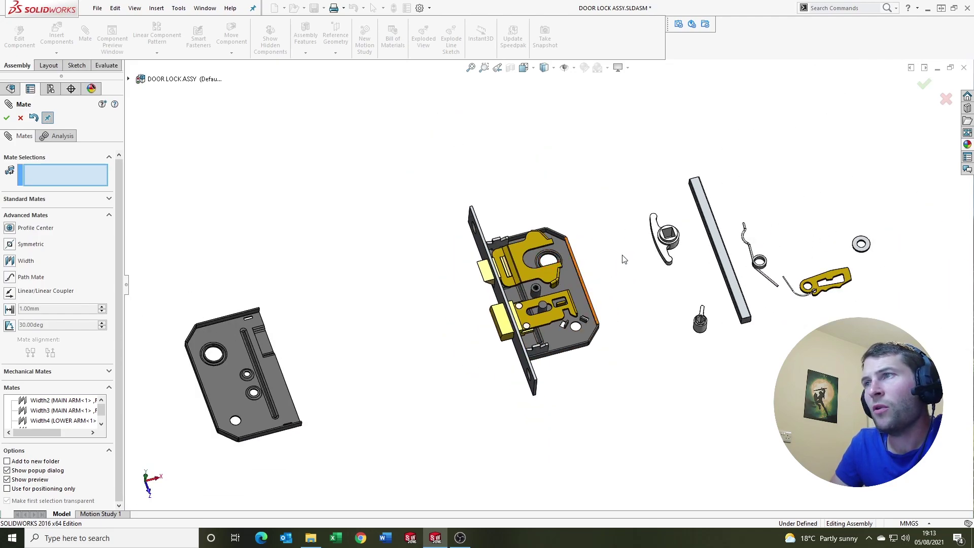
{"action": "scroll", "coordinate": [624, 259], "scroll_direction": "up", "scroll_amount": 3}
{"action": "scroll", "coordinate": [570, 268], "scroll_direction": "up", "scroll_amount": 1}
{"action": "scroll", "coordinate": [571, 268], "scroll_direction": "down", "scroll_amount": 2}
{"action": "scroll", "coordinate": [555, 253], "scroll_direction": "down", "scroll_amount": 1}
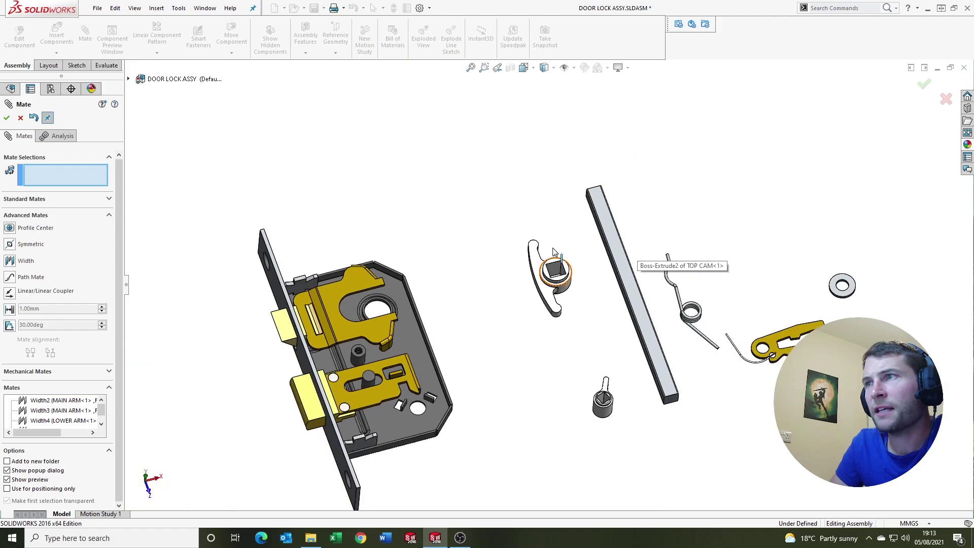
{"action": "scroll", "coordinate": [558, 274], "scroll_direction": "up", "scroll_amount": 3}
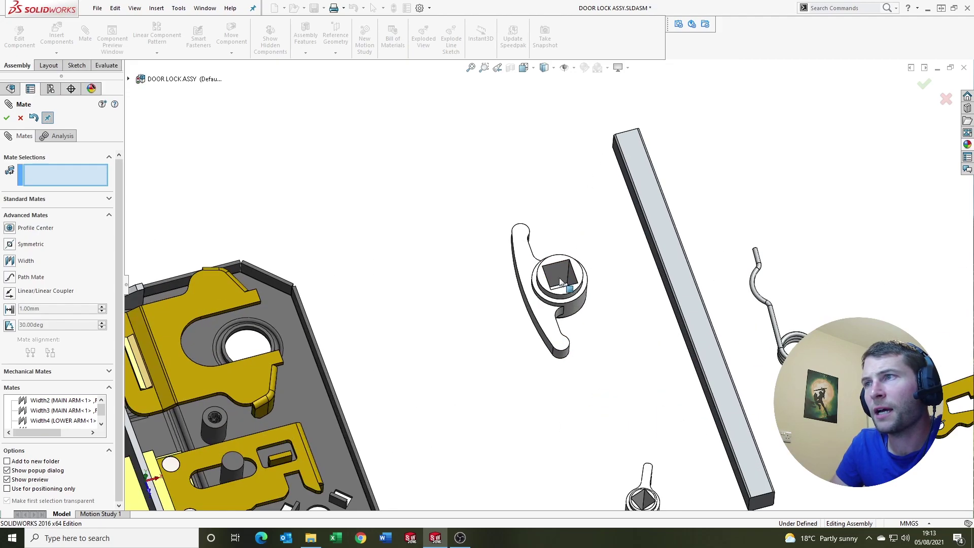
{"action": "scroll", "coordinate": [545, 294], "scroll_direction": "up", "scroll_amount": 2}
Make the top cam's round face concentric with the bottom plate hole
{"action": "left_click", "coordinate": [555, 299]}
{"action": "scroll", "coordinate": [554, 294], "scroll_direction": "down", "scroll_amount": 5}
{"action": "scroll", "coordinate": [411, 324], "scroll_direction": "up", "scroll_amount": 2}
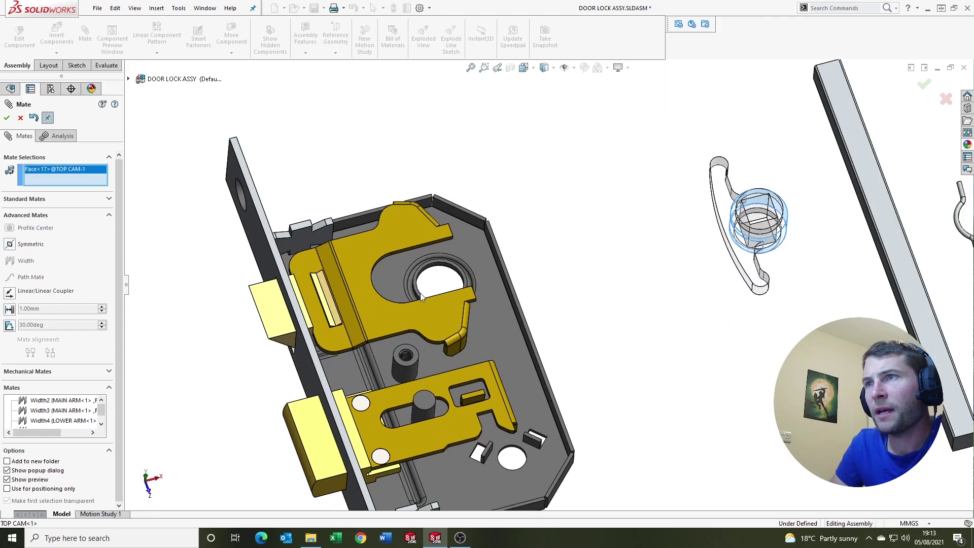
{"action": "scroll", "coordinate": [420, 293], "scroll_direction": "up", "scroll_amount": 2}
{"action": "scroll", "coordinate": [445, 271], "scroll_direction": "up", "scroll_amount": 2}
{"action": "left_click", "coordinate": [483, 234]}
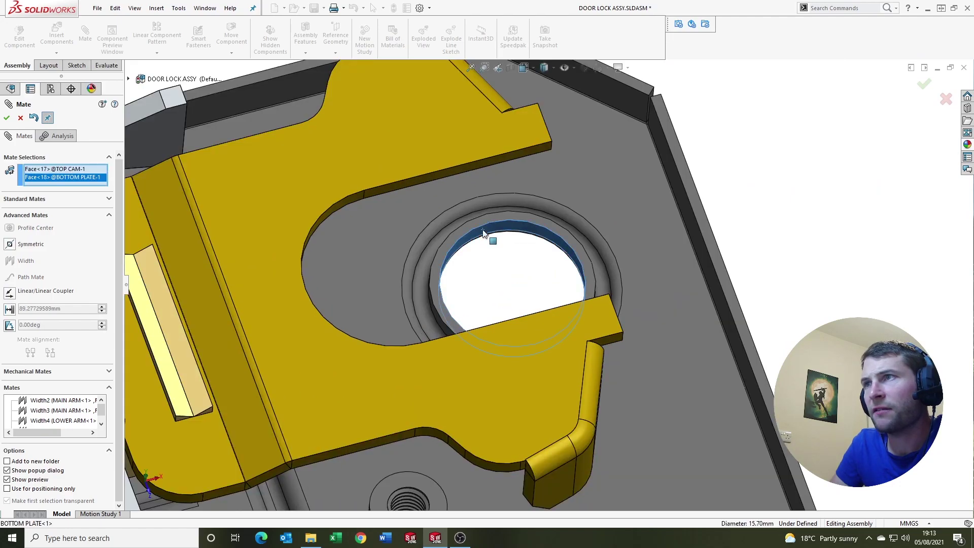
{"action": "scroll", "coordinate": [485, 248], "scroll_direction": "down", "scroll_amount": 3}
{"action": "scroll", "coordinate": [561, 250], "scroll_direction": "down", "scroll_amount": 2}
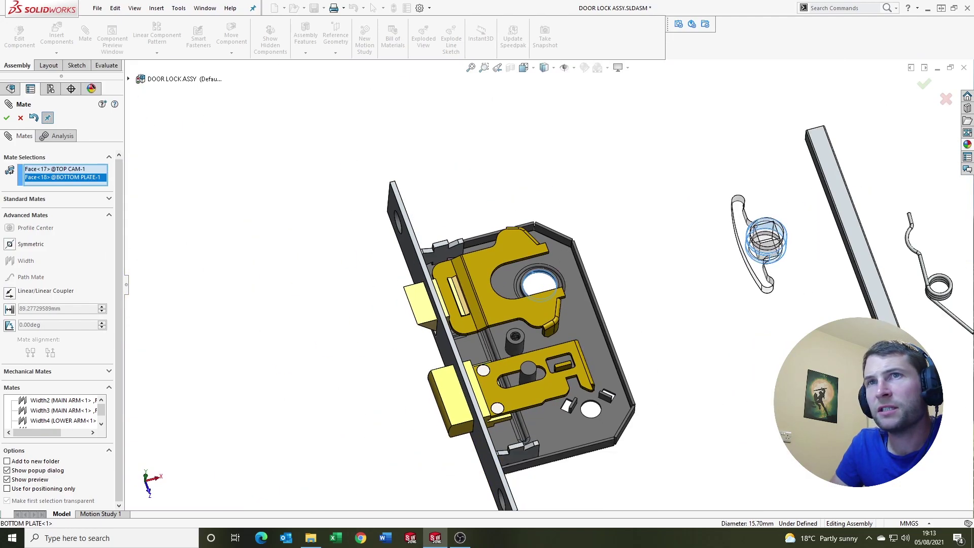
{"action": "left_click", "coordinate": [29, 203]}
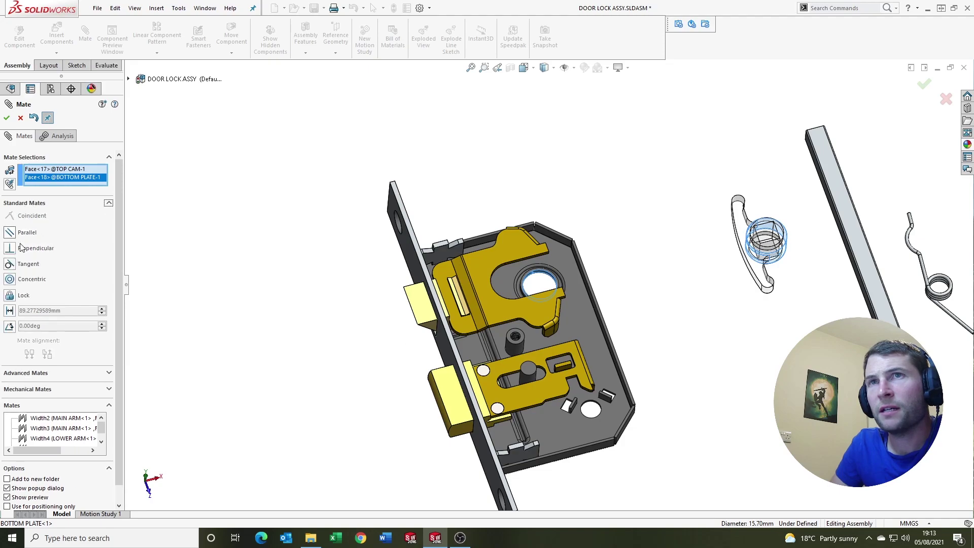
{"action": "left_click", "coordinate": [10, 280]}
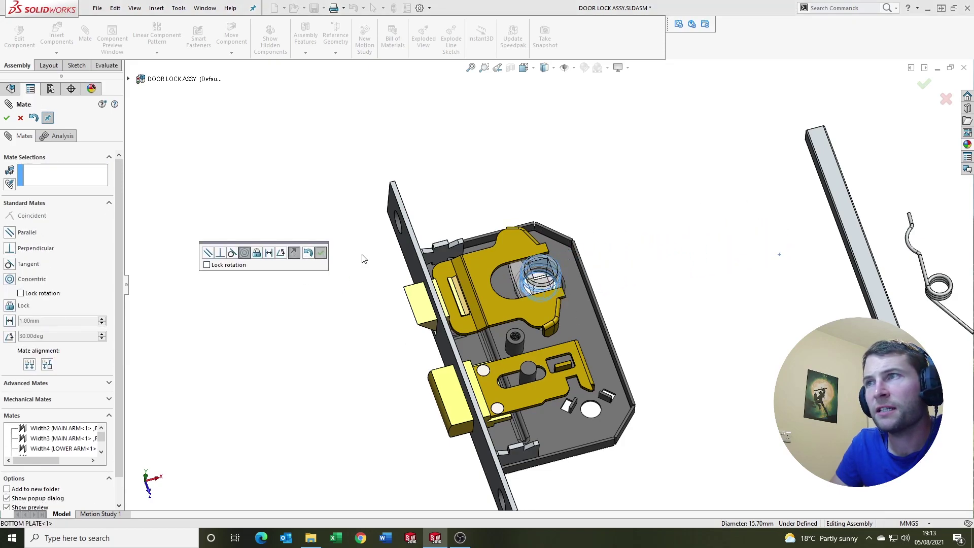
{"action": "key", "text": "Return"}
{"action": "scroll", "coordinate": [555, 283], "scroll_direction": "up", "scroll_amount": 3}
Using Select Other, mate the top cam's base face coincident with the bottom plate
{"action": "mouse_move", "coordinate": [556, 283]}
{"action": "middle_mouse_down"}
{"action": "mouse_move", "coordinate": [396, 254]}
{"action": "mouse_move", "coordinate": [500, 274]}
{"action": "middle_mouse_up"}
{"action": "scroll", "coordinate": [501, 275], "scroll_direction": "down", "scroll_amount": 3}
{"action": "scroll", "coordinate": [487, 272], "scroll_direction": "down", "scroll_amount": 3}
{"action": "scroll", "coordinate": [478, 270], "scroll_direction": "down", "scroll_amount": 2}
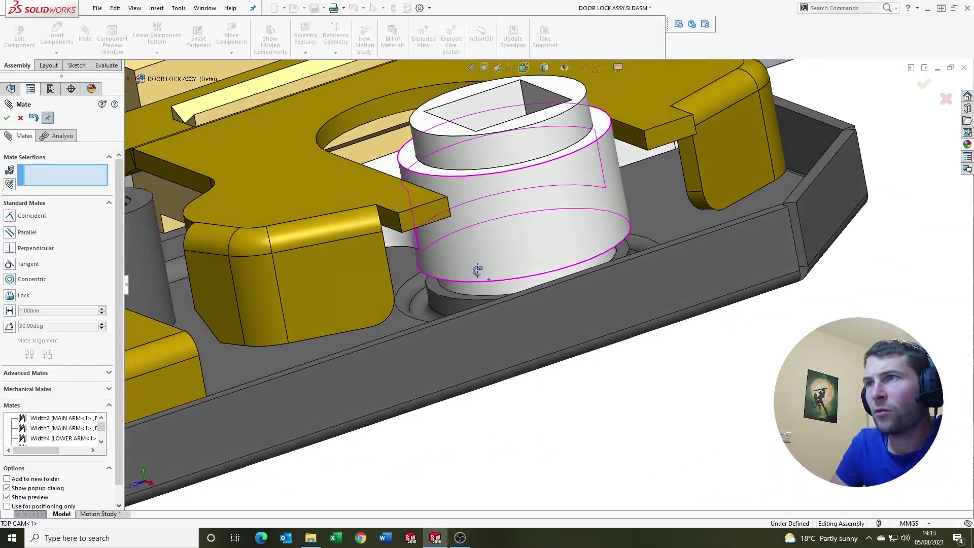
{"action": "scroll", "coordinate": [478, 270], "scroll_direction": "down", "scroll_amount": 2}
{"action": "scroll", "coordinate": [441, 269], "scroll_direction": "down", "scroll_amount": 3}
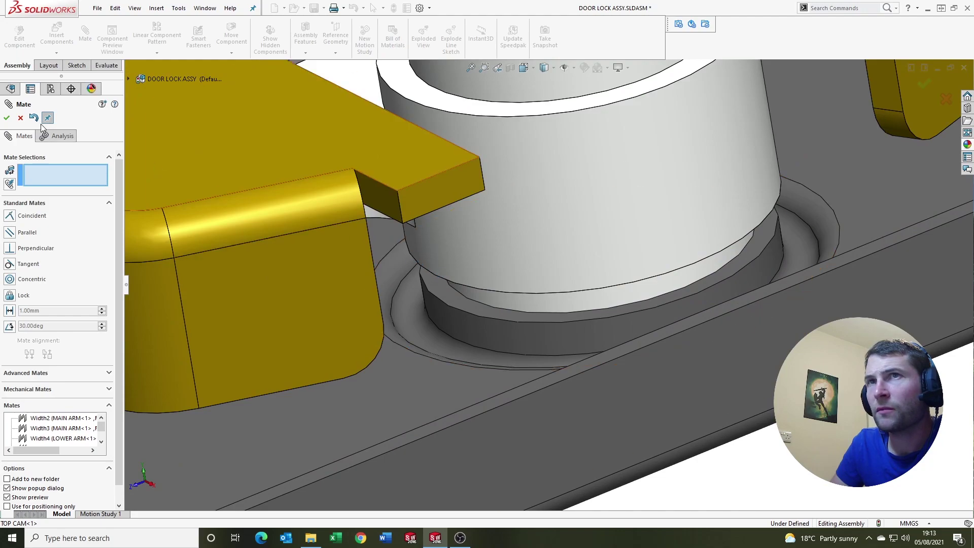
{"action": "left_click", "coordinate": [20, 120]}
{"action": "right_click", "coordinate": [450, 276]}
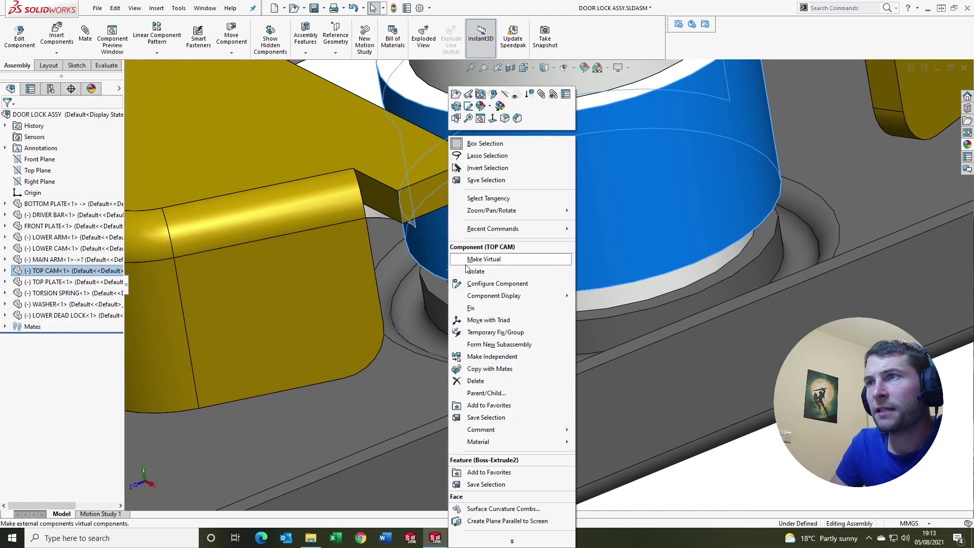
{"action": "left_click", "coordinate": [460, 120]}
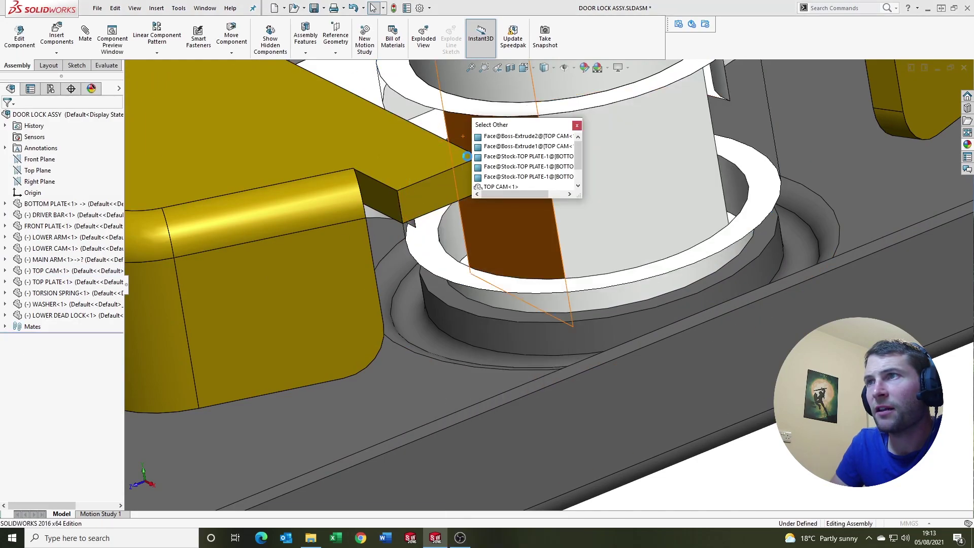
{"action": "left_click", "coordinate": [500, 140]}
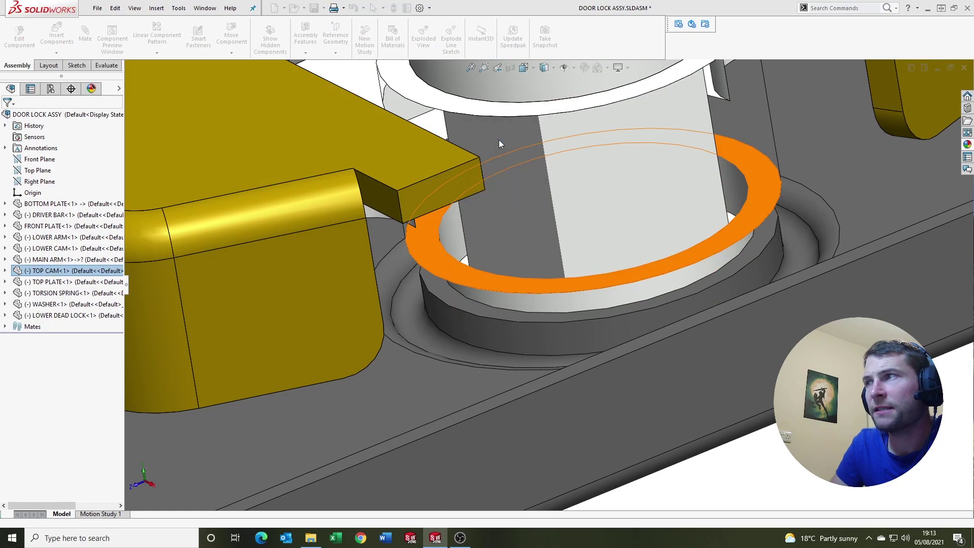
{"action": "left_click", "coordinate": [764, 233], "text": "ctrl"}
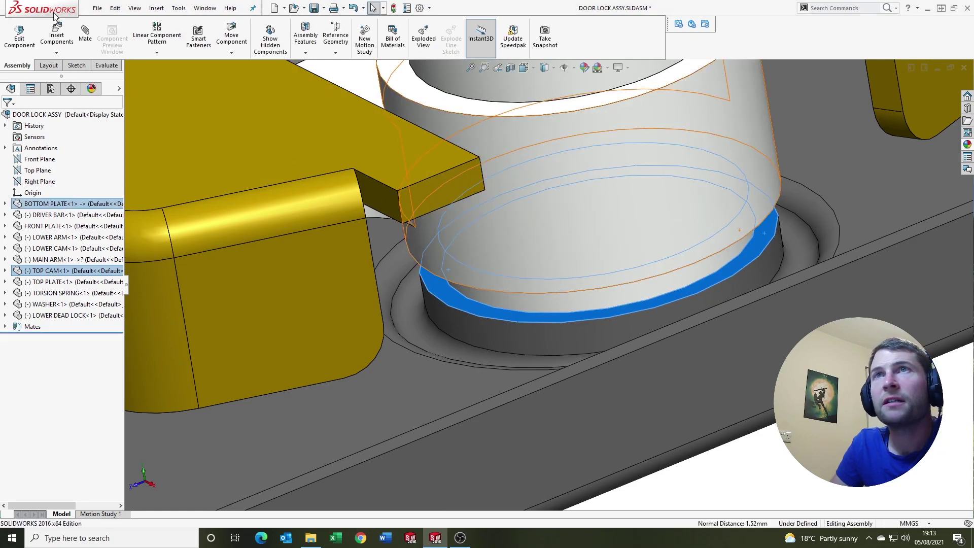
{"action": "left_click", "coordinate": [85, 34]}
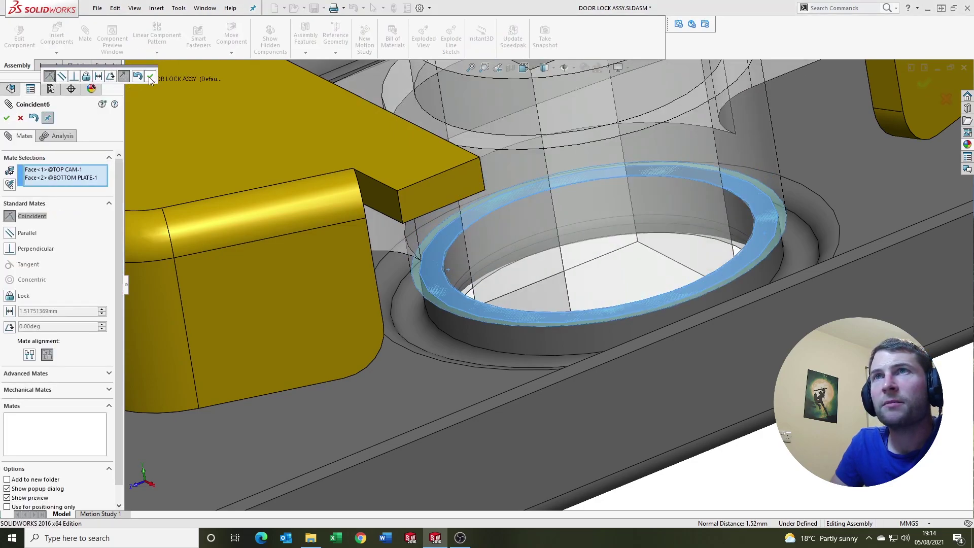
{"action": "left_click", "coordinate": [151, 76]}
Make the lower cam's cylindrical face concentric with its bottom plate hole
{"action": "scroll", "coordinate": [434, 241], "scroll_direction": "up", "scroll_amount": 5}
{"action": "scroll", "coordinate": [455, 294], "scroll_direction": "up", "scroll_amount": 3}
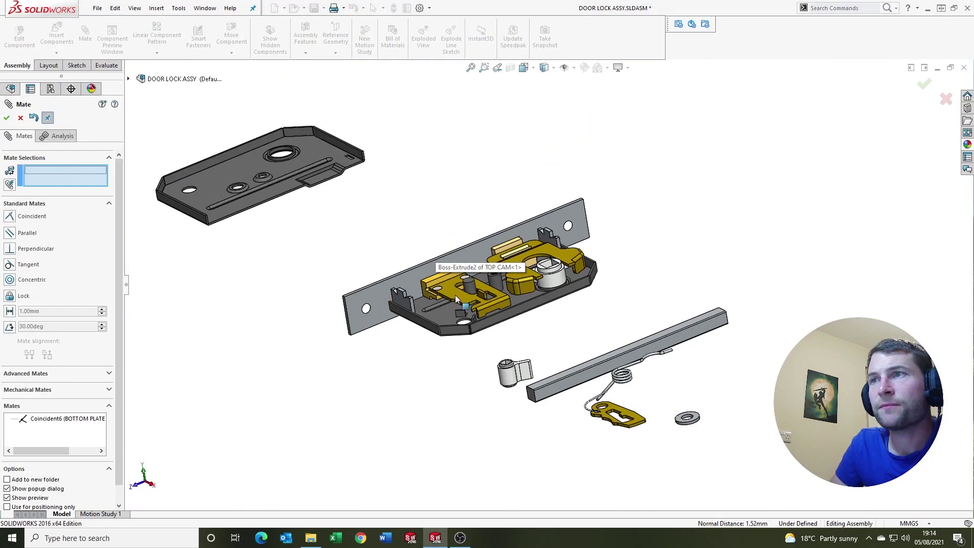
{"action": "scroll", "coordinate": [467, 325], "scroll_direction": "down", "scroll_amount": 3}
{"action": "scroll", "coordinate": [480, 352], "scroll_direction": "down", "scroll_amount": 4}
{"action": "left_click", "coordinate": [470, 352]}
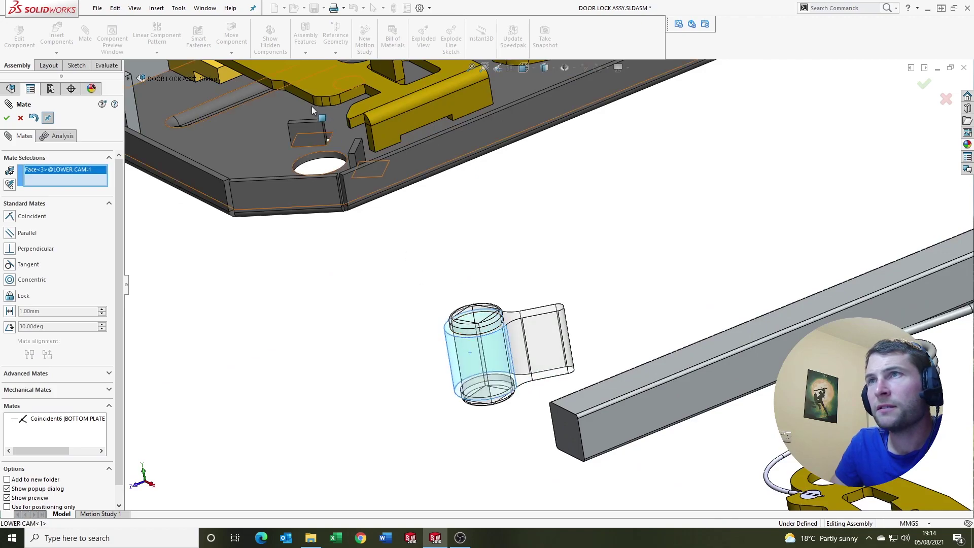
{"action": "scroll", "coordinate": [319, 163], "scroll_direction": "down", "scroll_amount": 2}
{"action": "left_click", "coordinate": [352, 190]}
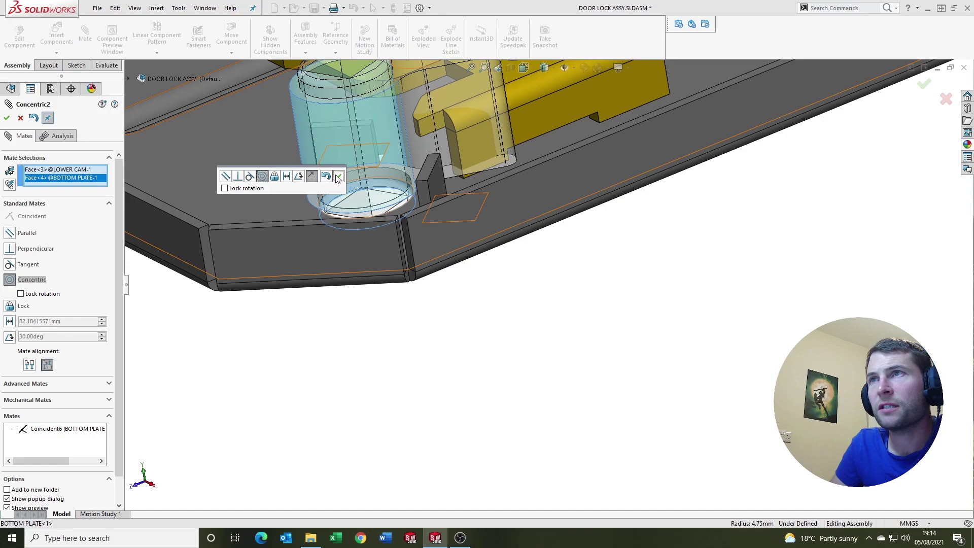
{"action": "left_click", "coordinate": [338, 176]}
Mate the lower cam's hidden underside coincident with the bottom plate face
{"action": "scroll", "coordinate": [351, 206], "scroll_direction": "down", "scroll_amount": 2}
{"action": "scroll", "coordinate": [358, 227], "scroll_direction": "down", "scroll_amount": 3}
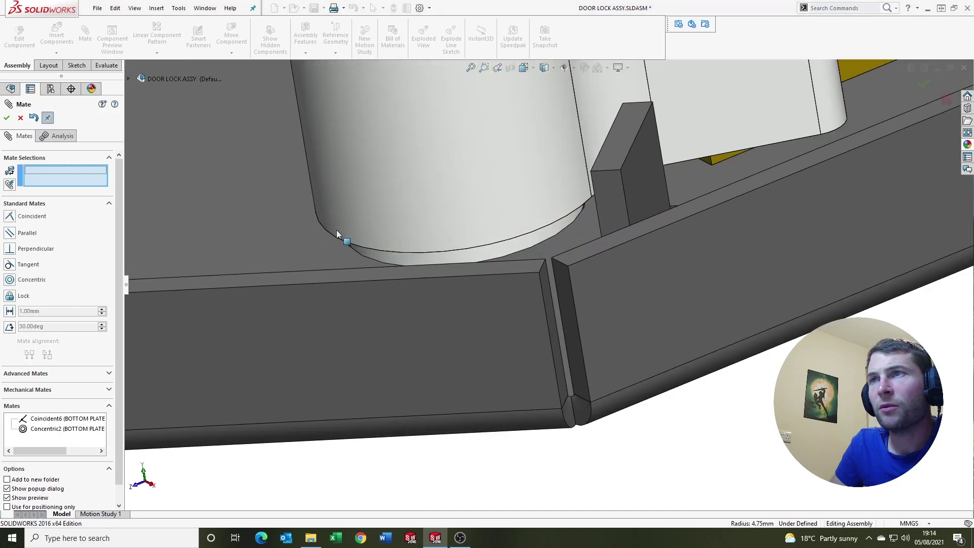
{"action": "right_click", "coordinate": [338, 233]}
{"action": "left_click", "coordinate": [365, 278]}
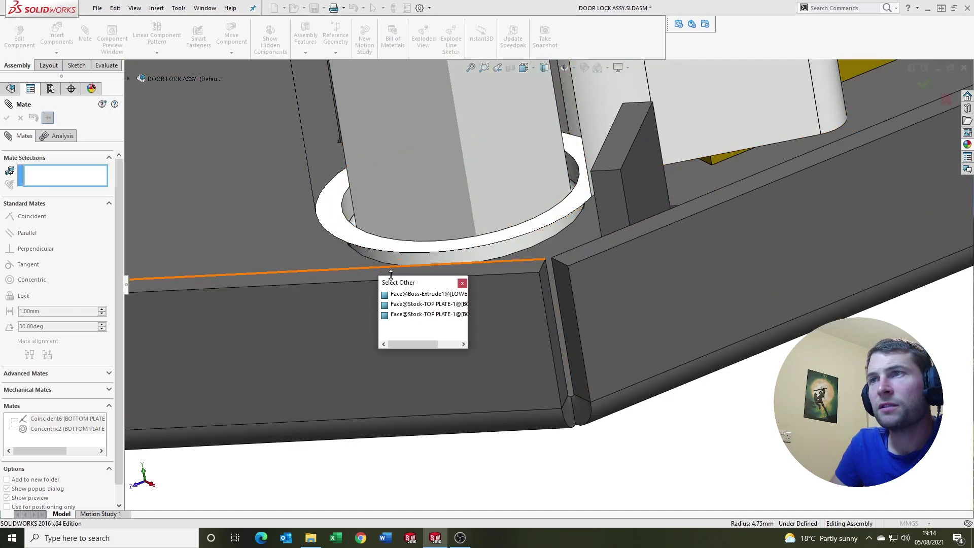
{"action": "left_click", "coordinate": [406, 298]}
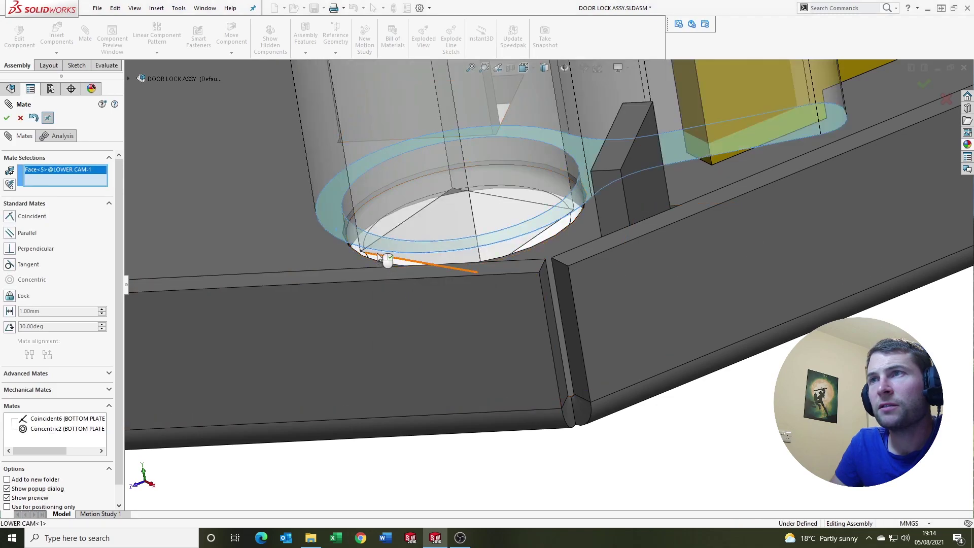
{"action": "left_click", "coordinate": [334, 253]}
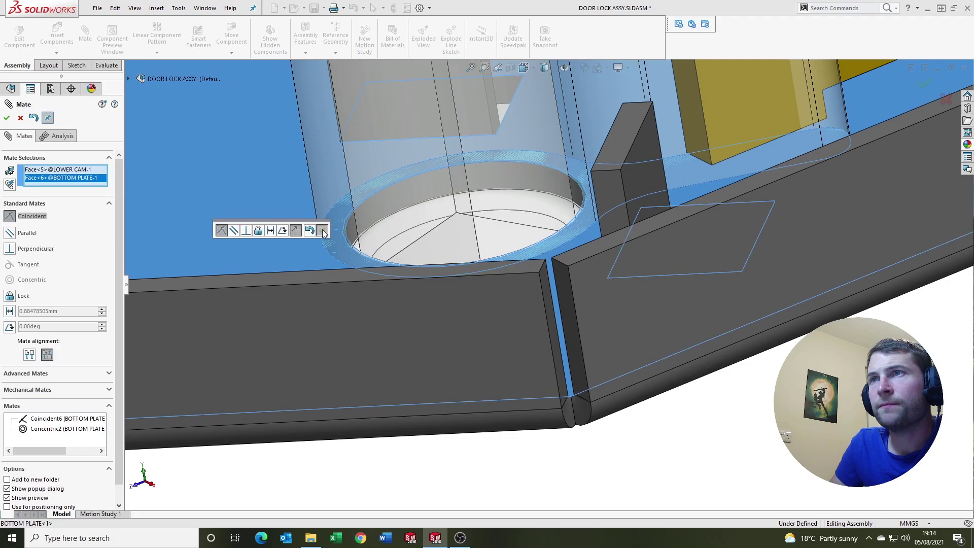
{"action": "left_click", "coordinate": [323, 231]}
{"action": "scroll", "coordinate": [449, 229], "scroll_direction": "up", "scroll_amount": 5}
{"action": "mouse_move", "coordinate": [466, 217]}
{"action": "middle_mouse_down"}
{"action": "mouse_move", "coordinate": [529, 296]}
{"action": "mouse_move", "coordinate": [562, 224]}
{"action": "middle_mouse_up"}
{"action": "scroll", "coordinate": [552, 299], "scroll_direction": "down", "scroll_amount": 2}
Adjust the view and open the view-item visibility options
{"action": "scroll", "coordinate": [552, 300], "scroll_direction": "down", "scroll_amount": 2}
{"action": "scroll", "coordinate": [552, 300], "scroll_direction": "down", "scroll_amount": 2}
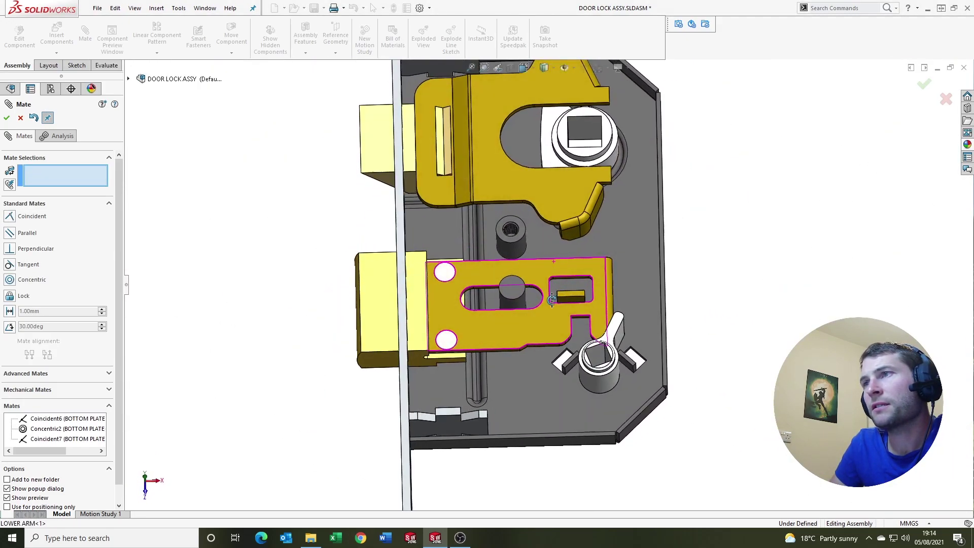
{"action": "scroll", "coordinate": [552, 299], "scroll_direction": "up", "scroll_amount": 5}
{"action": "scroll", "coordinate": [567, 239], "scroll_direction": "down", "scroll_amount": 2}
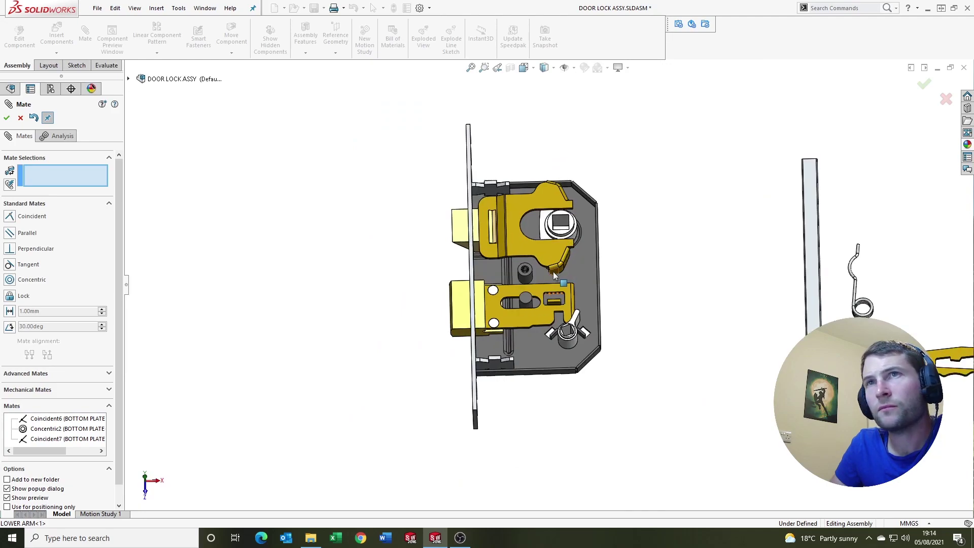
{"action": "scroll", "coordinate": [553, 272], "scroll_direction": "up", "scroll_amount": 2}
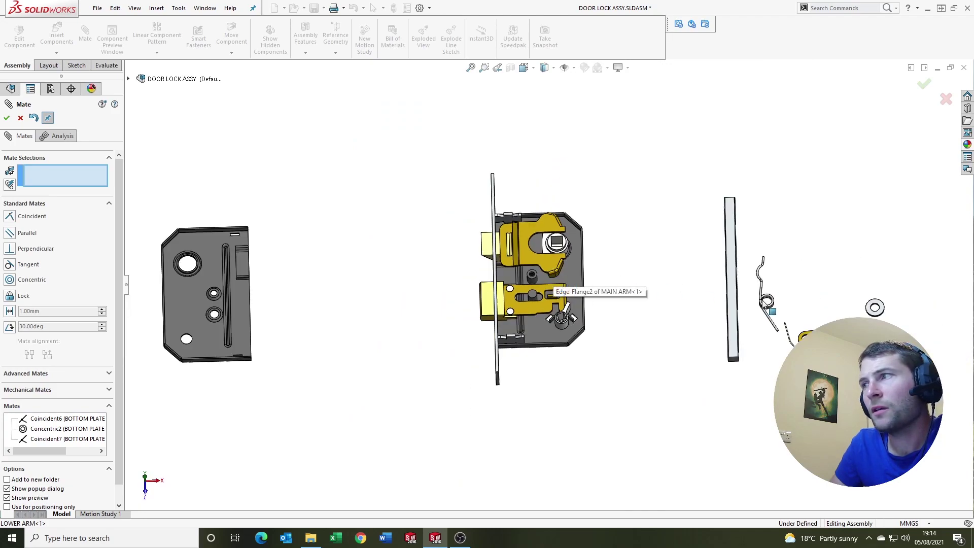
{"action": "left_click", "coordinate": [574, 68]}
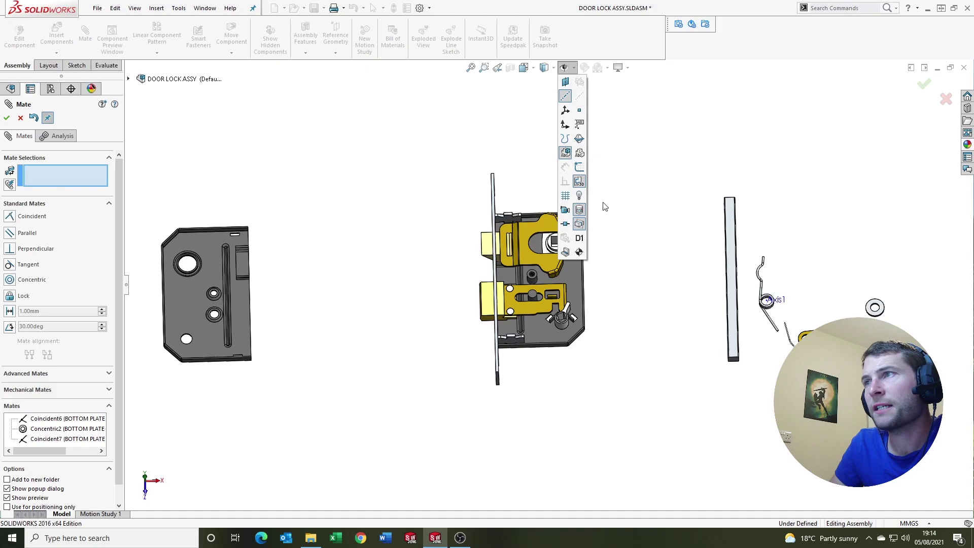
{"action": "scroll", "coordinate": [766, 300], "scroll_direction": "down", "scroll_amount": 3}
{"action": "scroll", "coordinate": [717, 311], "scroll_direction": "down", "scroll_amount": 2}
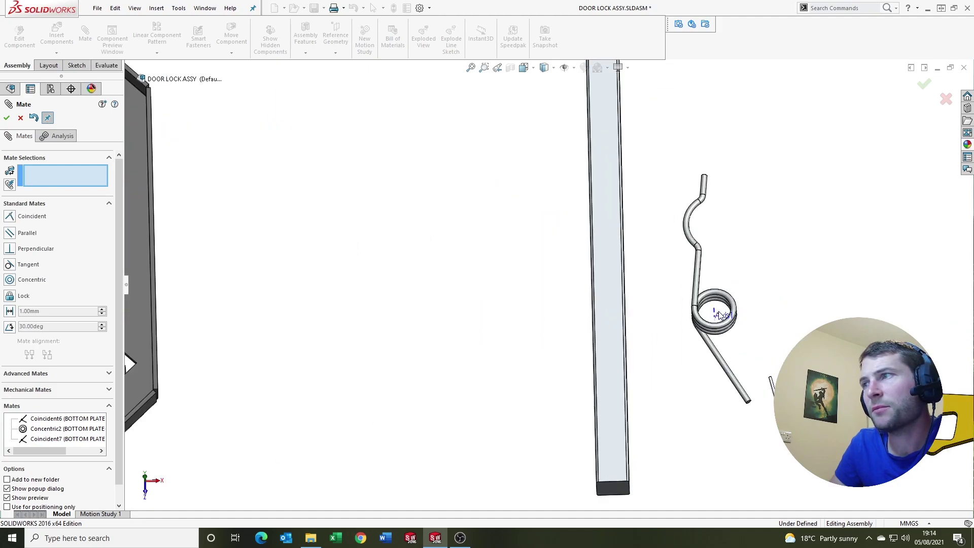
Mate the torsion spring's Axis1 concentric with the plate post, then close the Mate tool
{"action": "left_click", "coordinate": [716, 314]}
{"action": "scroll", "coordinate": [522, 289], "scroll_direction": "up", "scroll_amount": 3}
{"action": "scroll", "coordinate": [363, 257], "scroll_direction": "up", "scroll_amount": 1}
{"action": "scroll", "coordinate": [421, 306], "scroll_direction": "down", "scroll_amount": 4}
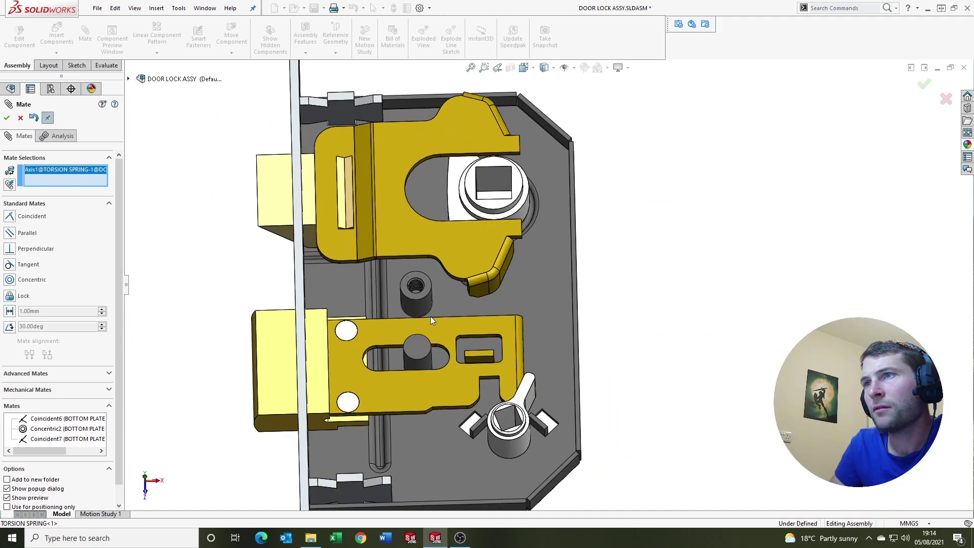
{"action": "left_click", "coordinate": [421, 306]}
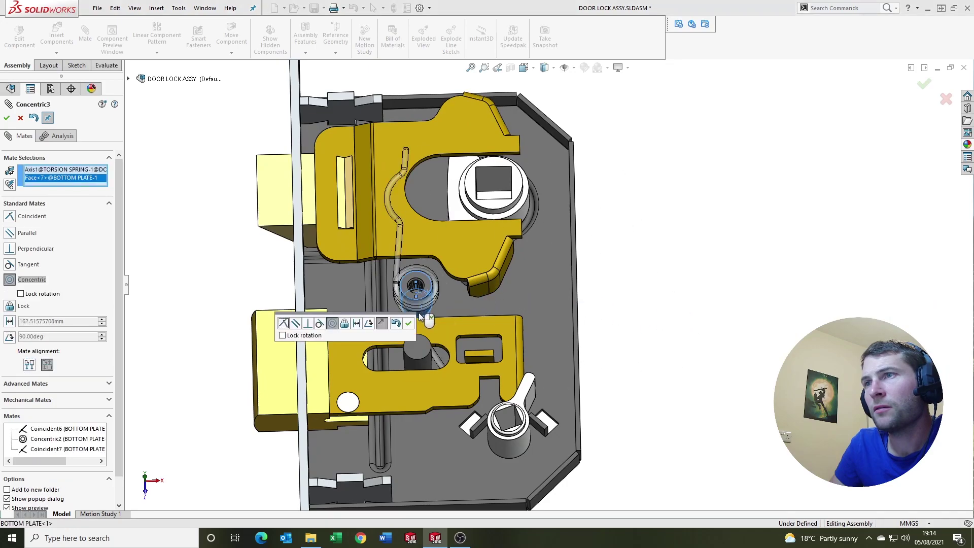
{"action": "left_click", "coordinate": [410, 323]}
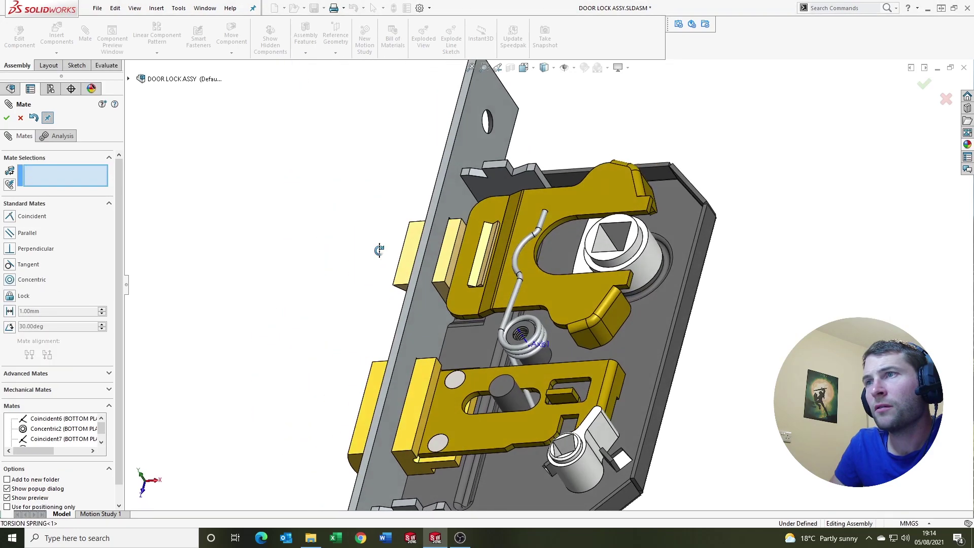
{"action": "mouse_move", "coordinate": [381, 250]}
{"action": "middle_mouse_down"}
{"action": "mouse_move", "coordinate": [414, 361]}
{"action": "mouse_move", "coordinate": [356, 264]}
{"action": "middle_mouse_up"}
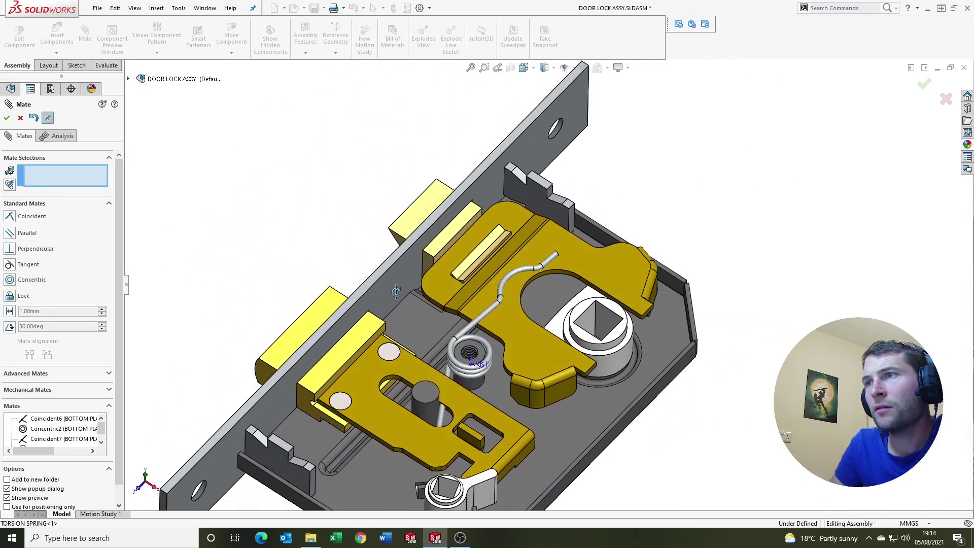
{"action": "left_click", "coordinate": [7, 118]}
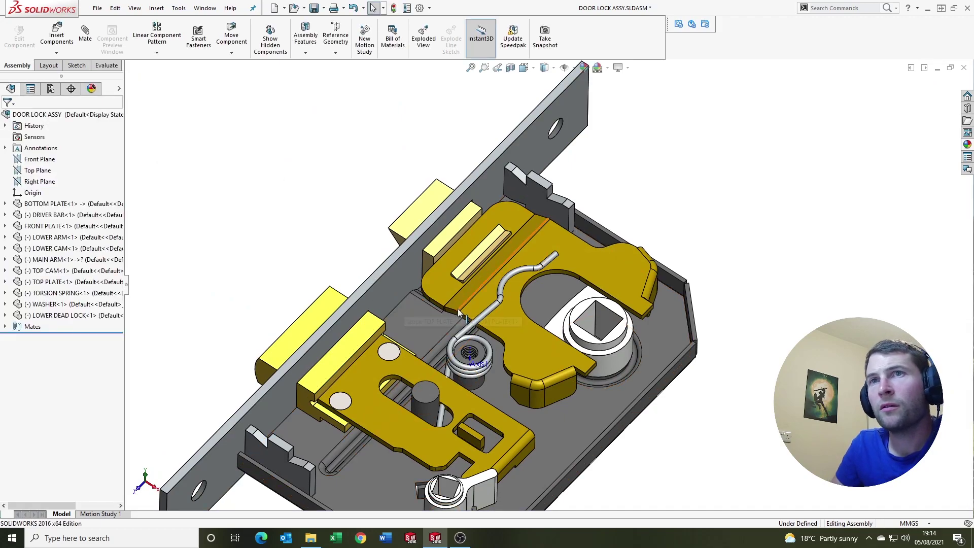
Set the spring's Top Plane 6.8 mm from the bottom plate's inner face with a Distance mate
{"action": "middle_click_drag", "start_coordinate": [424, 301], "coordinate": [520, 346]}
{"action": "scroll", "coordinate": [520, 346], "scroll_direction": "down", "scroll_amount": 5}
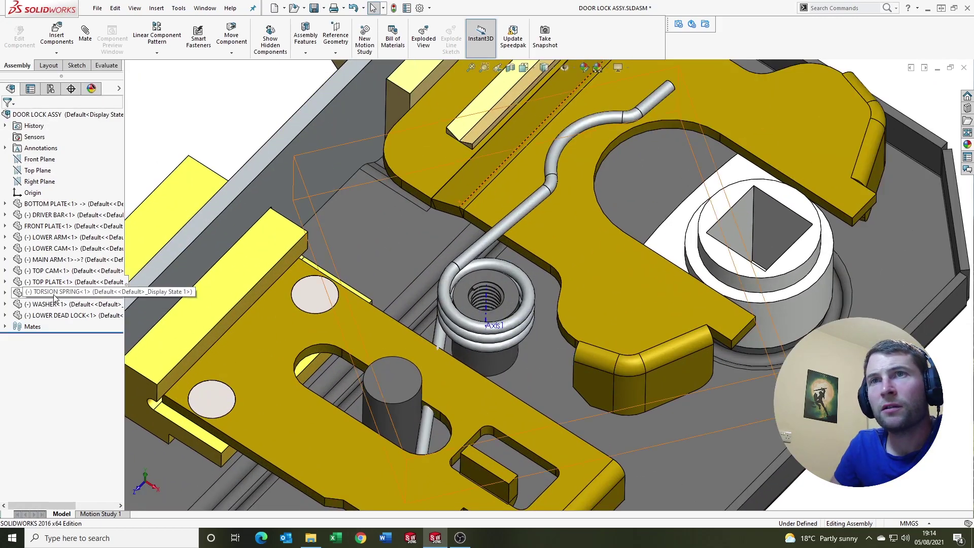
{"action": "left_click", "coordinate": [5, 294]}
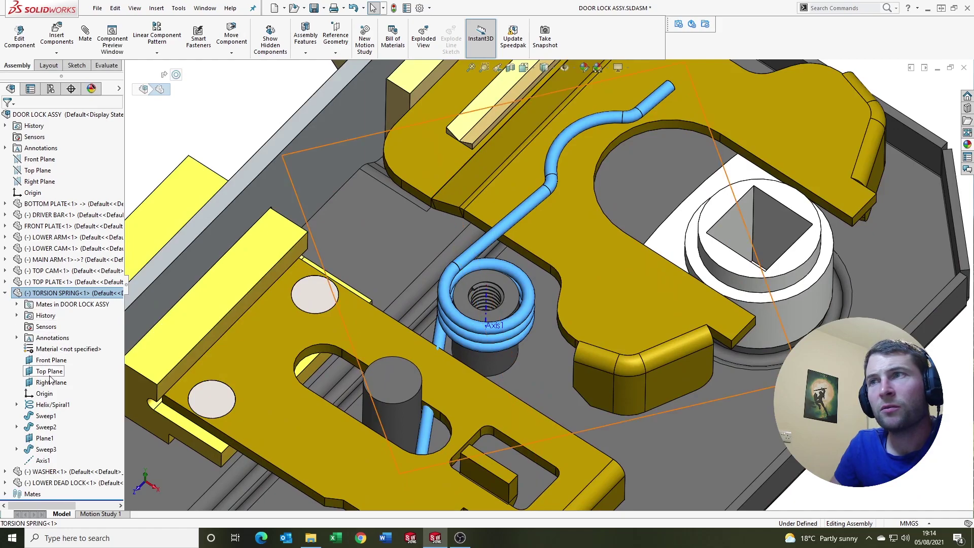
{"action": "left_click", "coordinate": [49, 372]}
{"action": "scroll", "coordinate": [491, 267], "scroll_direction": "up", "scroll_amount": 5}
{"action": "middle_click_drag", "start_coordinate": [491, 267], "coordinate": [489, 223]}
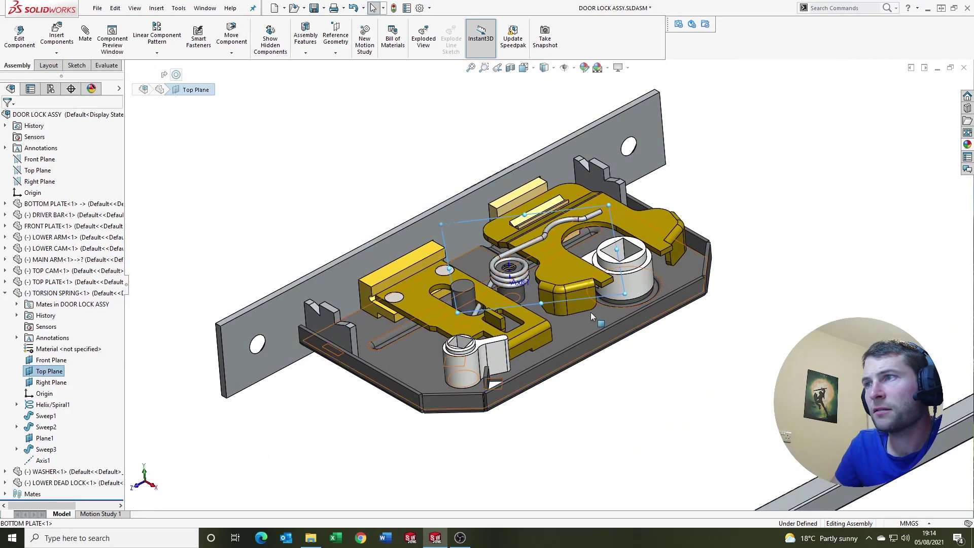
{"action": "left_click", "coordinate": [589, 318], "text": "ctrl"}
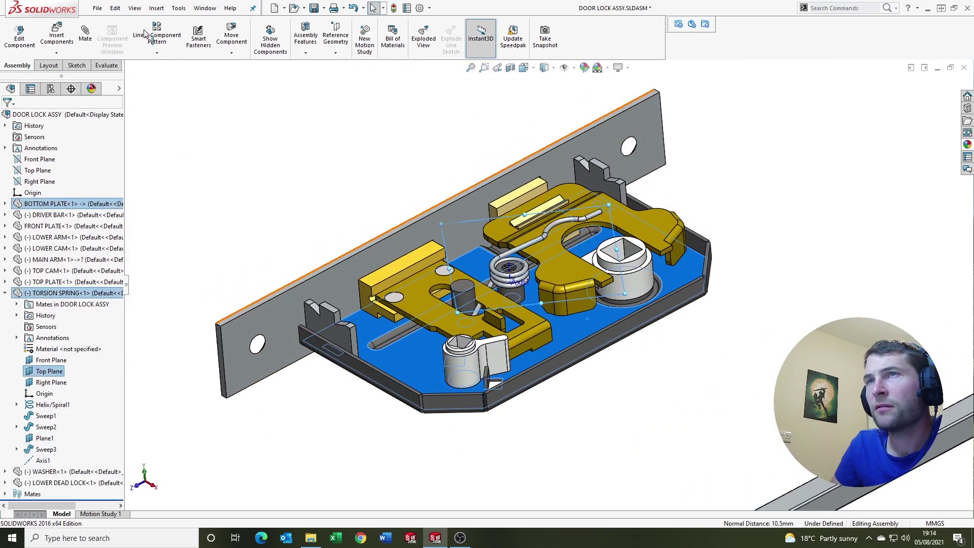
{"action": "left_click", "coordinate": [86, 35]}
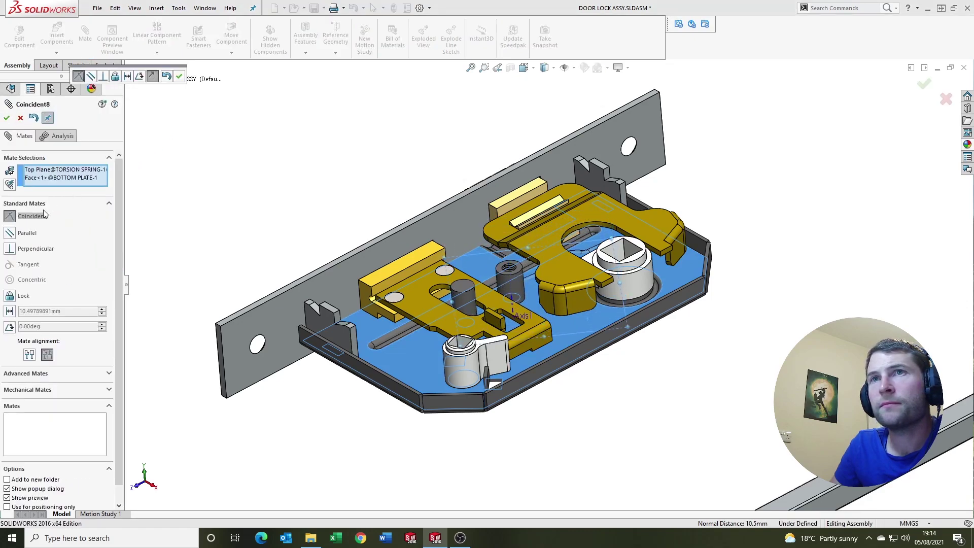
{"action": "left_click", "coordinate": [81, 312]}
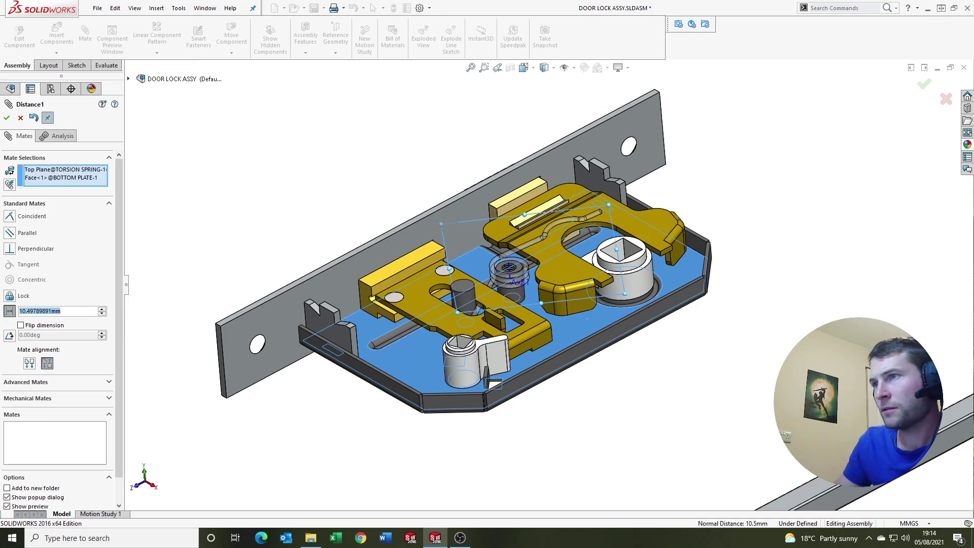
{"action": "type", "text": "6.8"}
{"action": "key", "text": "Return"}
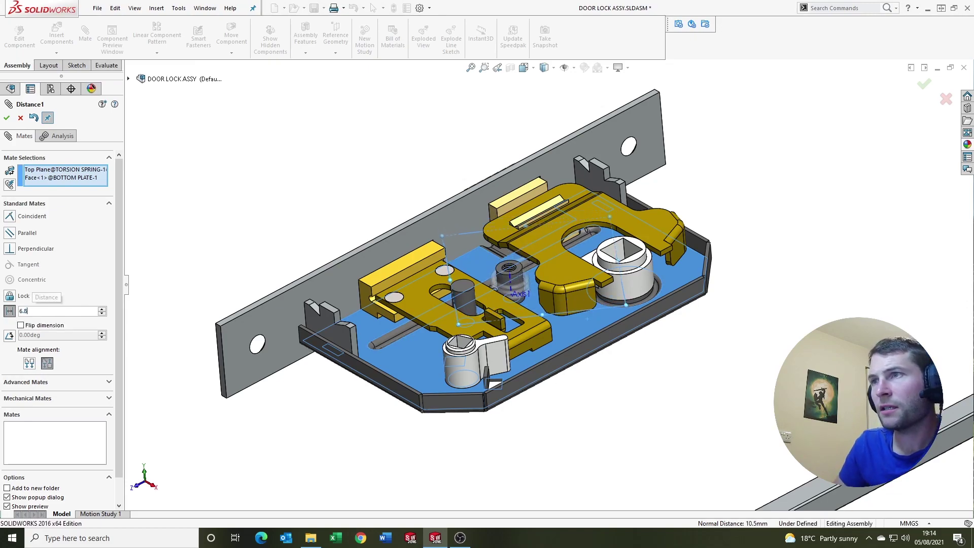
{"action": "left_click", "coordinate": [6, 117]}
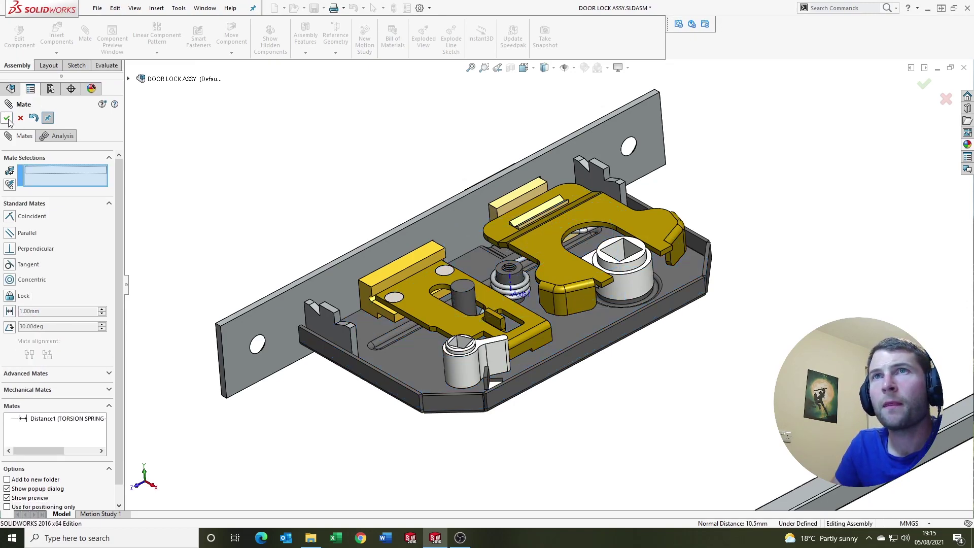
Add an Angle mate (about 54.78°) between the spring's Front Plane and the plate's side face
{"action": "left_click", "coordinate": [7, 118]}
{"action": "scroll", "coordinate": [514, 290], "scroll_direction": "down", "scroll_amount": 2}
{"action": "scroll", "coordinate": [515, 290], "scroll_direction": "up", "scroll_amount": 2}
{"action": "middle_click_drag", "start_coordinate": [515, 291], "coordinate": [525, 318]}
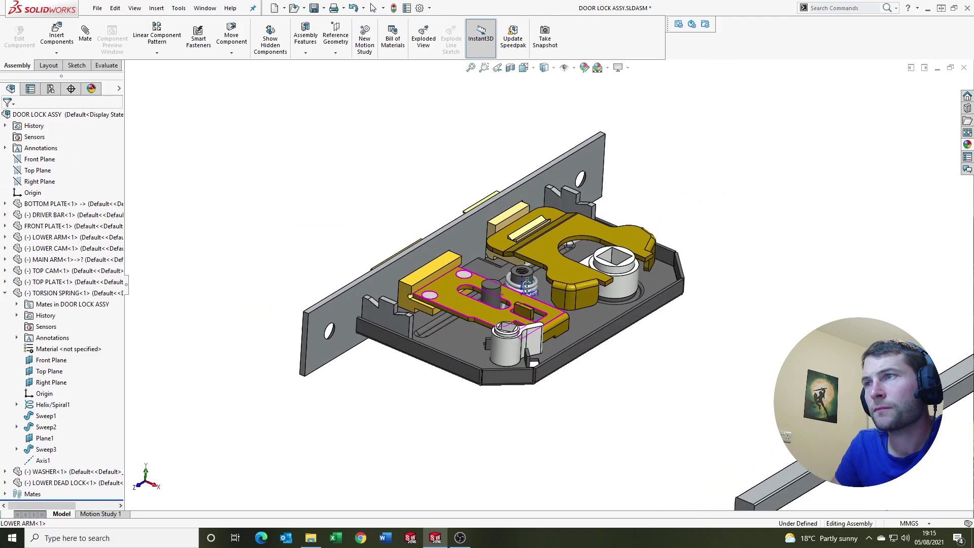
{"action": "scroll", "coordinate": [500, 273], "scroll_direction": "down", "scroll_amount": 3}
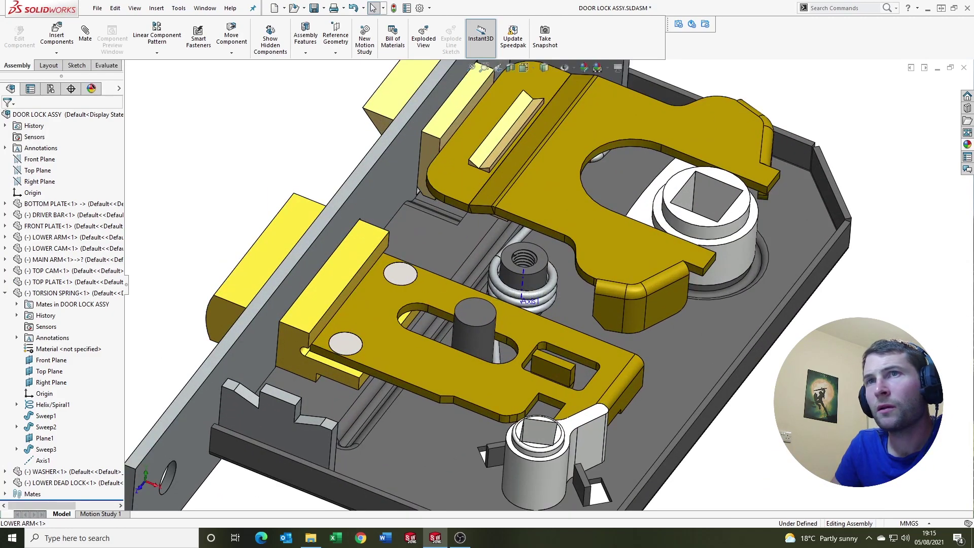
{"action": "left_click", "coordinate": [47, 361]}
{"action": "key", "text": "ctrl+8"}
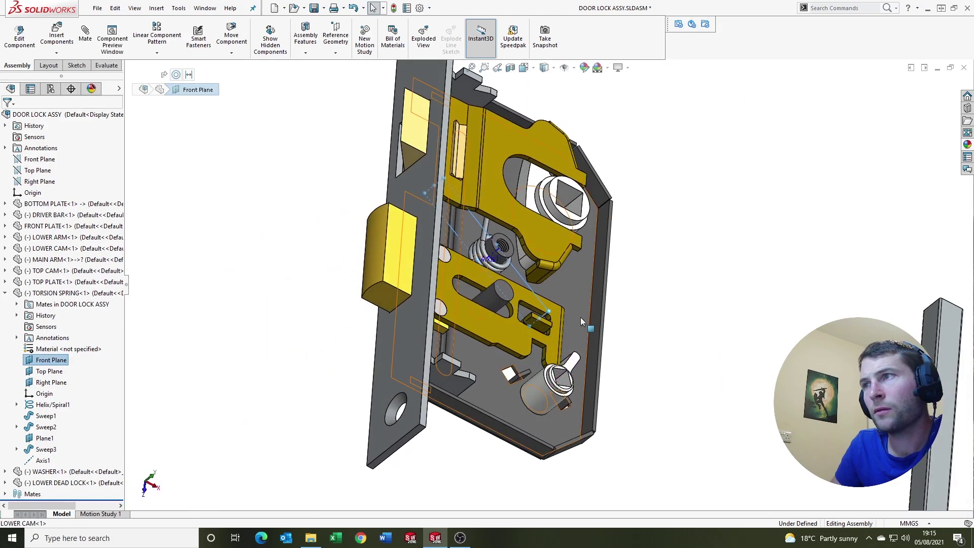
{"action": "left_click", "coordinate": [592, 305]}
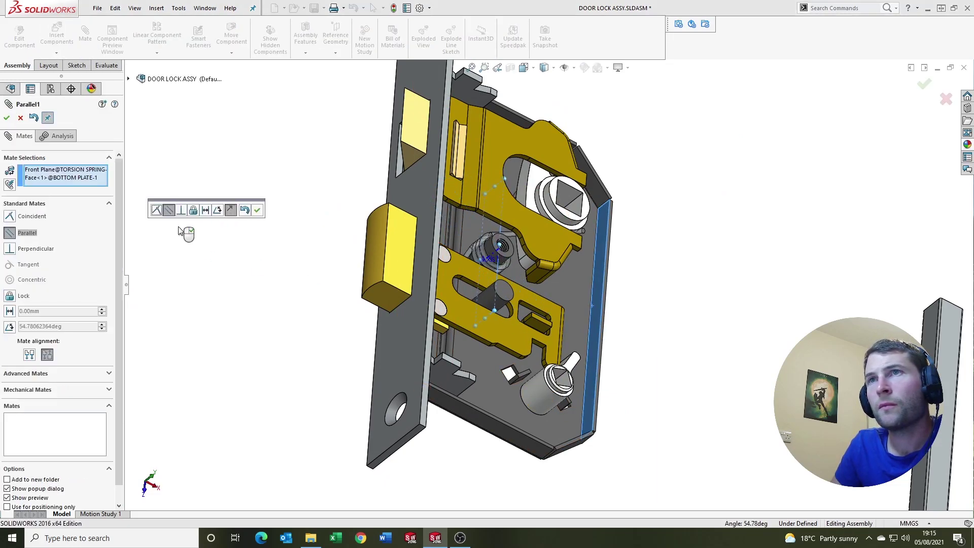
{"action": "left_click", "coordinate": [217, 210]}
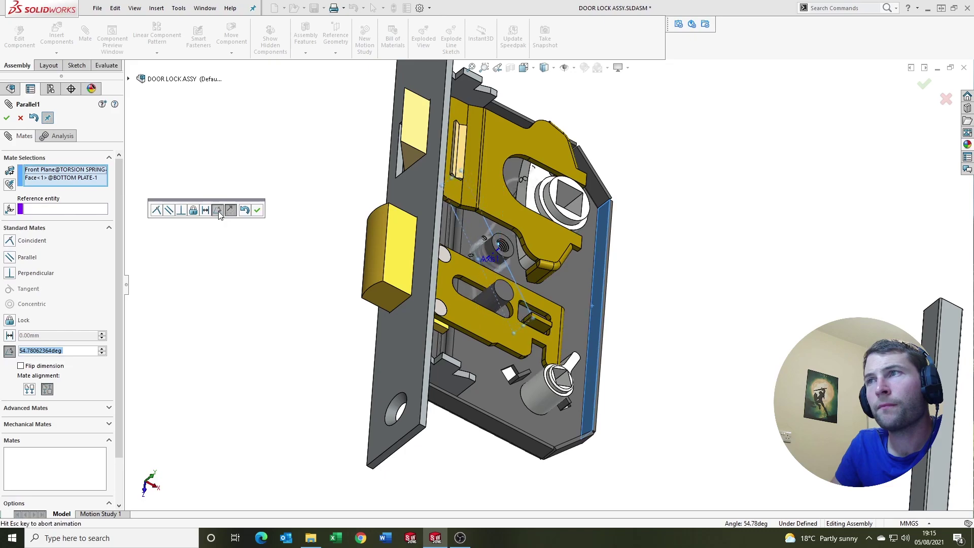
{"action": "left_click", "coordinate": [257, 210]}
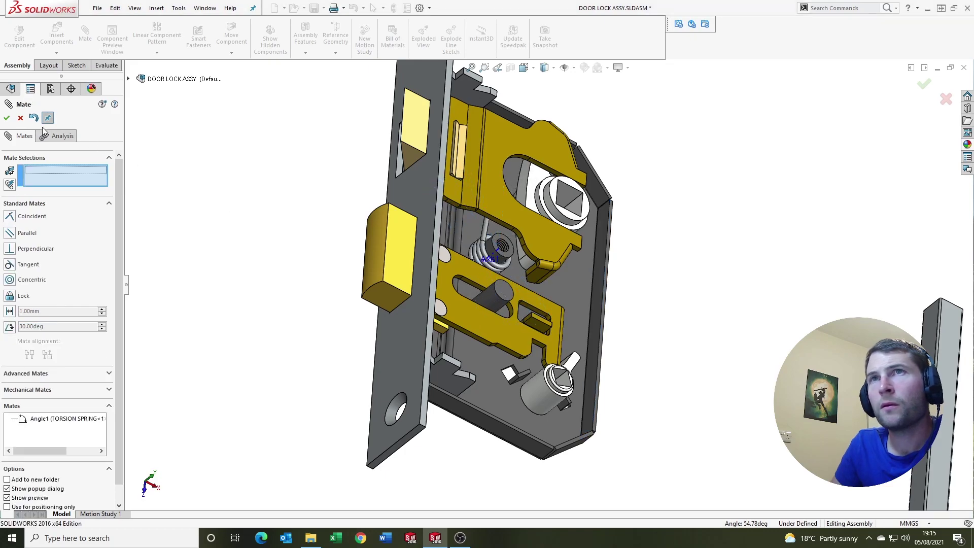
Exit mating and rotate the lock to a near-top view around the spring
{"action": "key", "text": "Escape"}
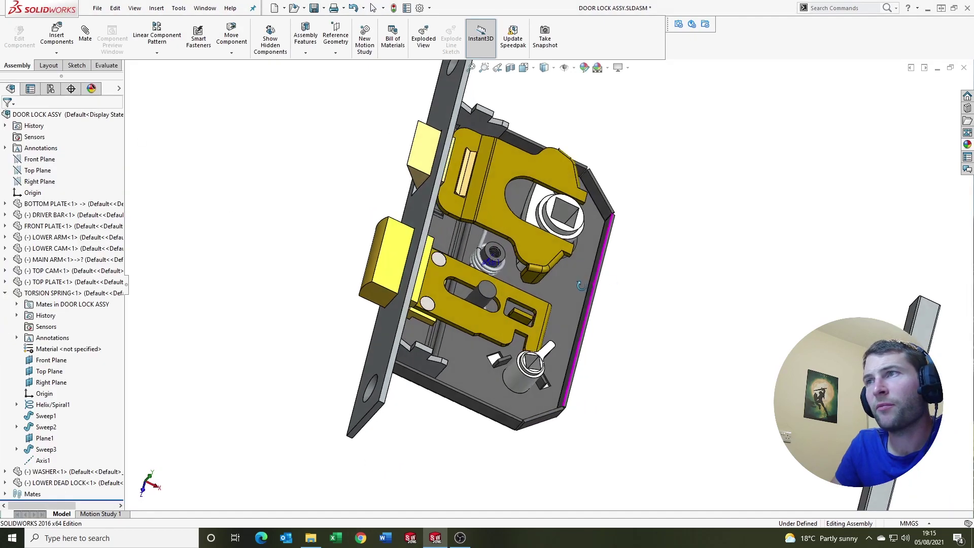
{"action": "scroll", "coordinate": [501, 236], "scroll_direction": "up", "scroll_amount": 5}
{"action": "middle_click_drag", "start_coordinate": [501, 236], "coordinate": [456, 223]}
{"action": "scroll", "coordinate": [466, 220], "scroll_direction": "up", "scroll_amount": 3}
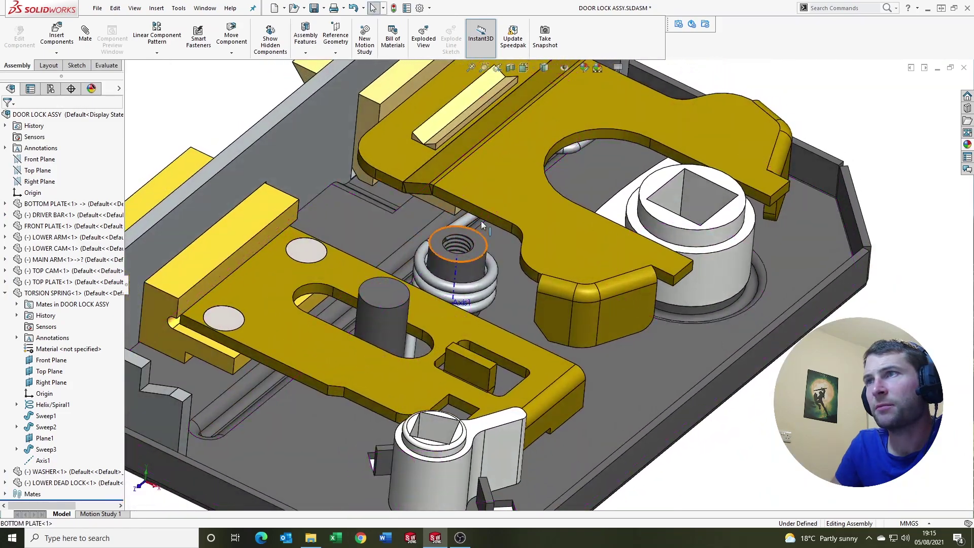
{"action": "scroll", "coordinate": [492, 258], "scroll_direction": "up", "scroll_amount": 3}
{"action": "scroll", "coordinate": [498, 251], "scroll_direction": "up", "scroll_amount": 2}
{"action": "middle_click_drag", "start_coordinate": [488, 267], "coordinate": [546, 273]}
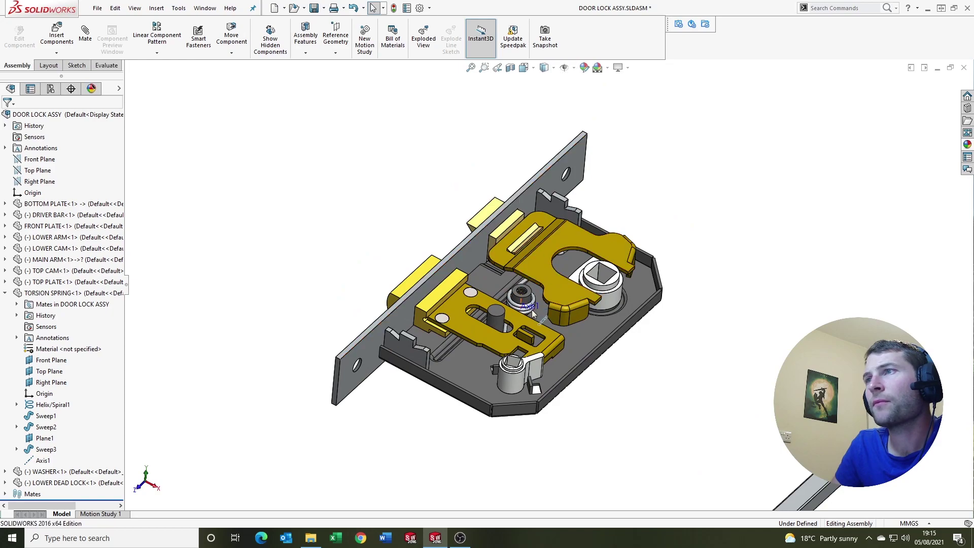
{"action": "scroll", "coordinate": [529, 305], "scroll_direction": "down", "scroll_amount": 2}
{"action": "scroll", "coordinate": [528, 305], "scroll_direction": "down", "scroll_amount": 1}
{"action": "scroll", "coordinate": [528, 304], "scroll_direction": "up", "scroll_amount": 3}
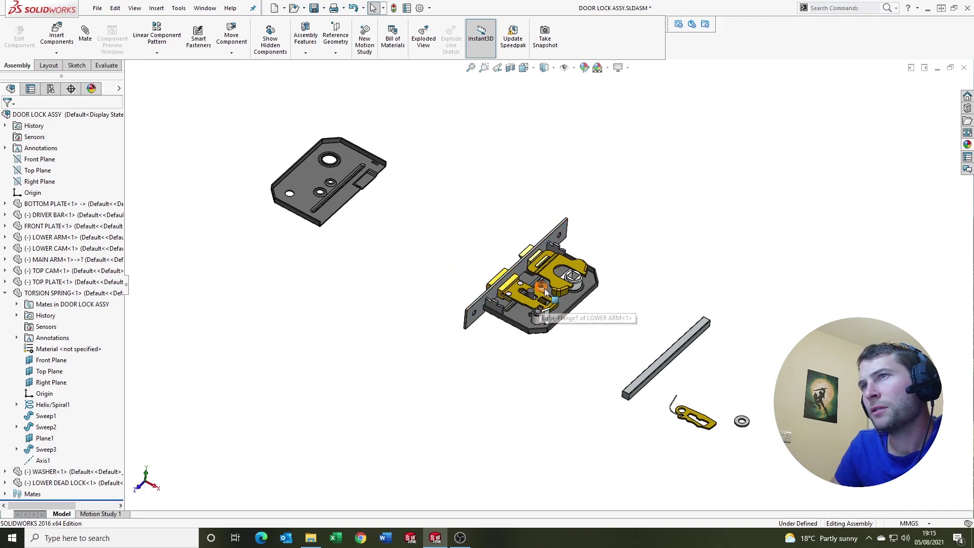
{"action": "scroll", "coordinate": [528, 284], "scroll_direction": "down", "scroll_amount": 6}
{"action": "middle_click_drag", "start_coordinate": [470, 268], "coordinate": [527, 247]}
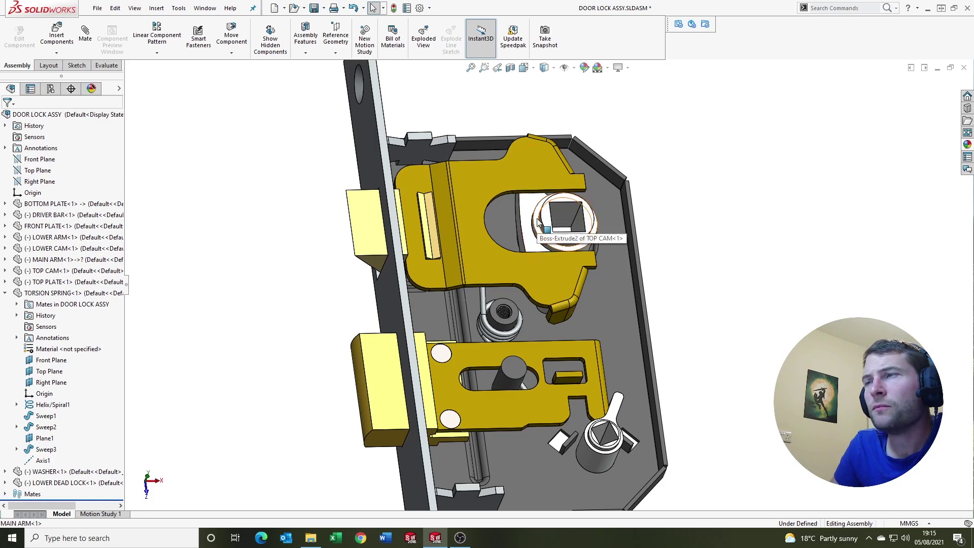
Turn on View Sketches so the main arm's hook curve is visible
{"action": "left_click", "coordinate": [574, 69]}
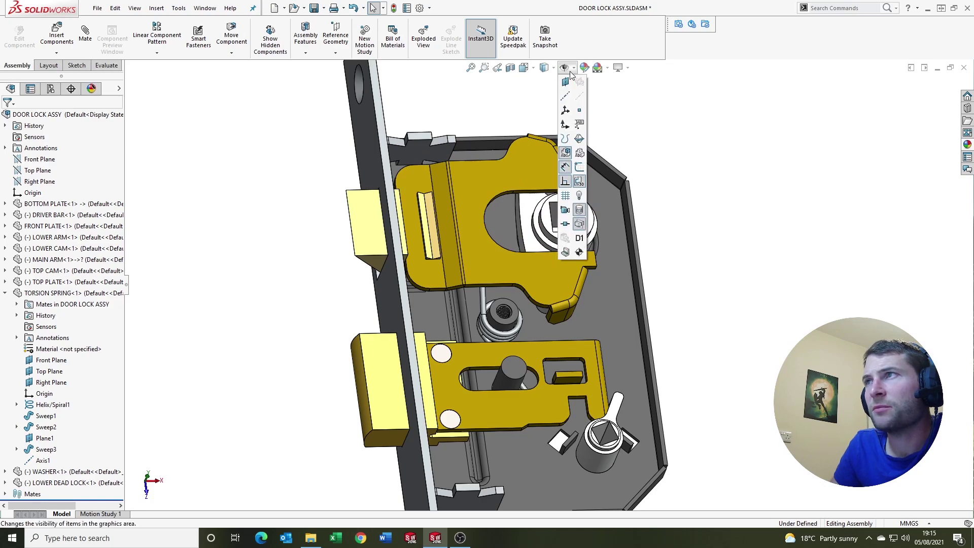
{"action": "left_click", "coordinate": [581, 171]}
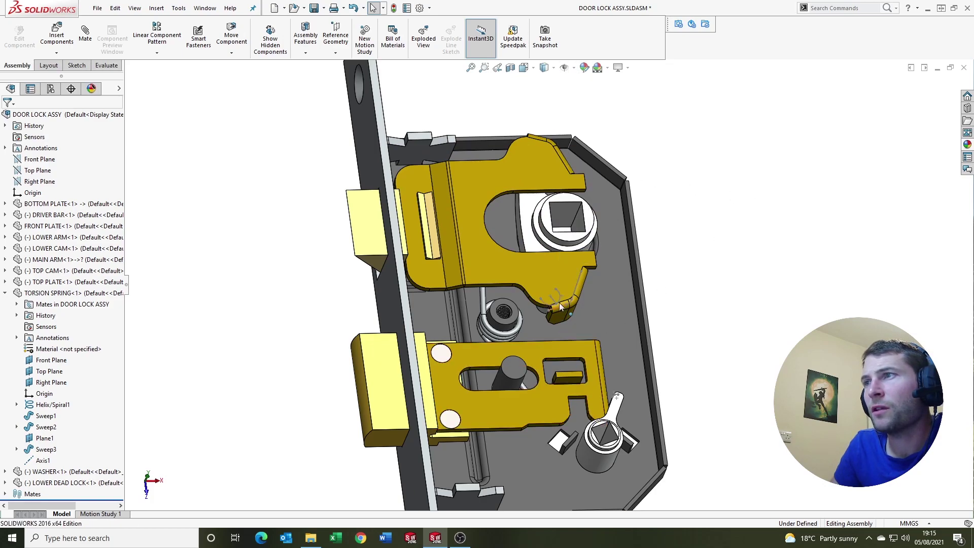
{"action": "scroll", "coordinate": [546, 324], "scroll_direction": "down", "scroll_amount": 5}
{"action": "scroll", "coordinate": [547, 313], "scroll_direction": "up", "scroll_amount": 5}
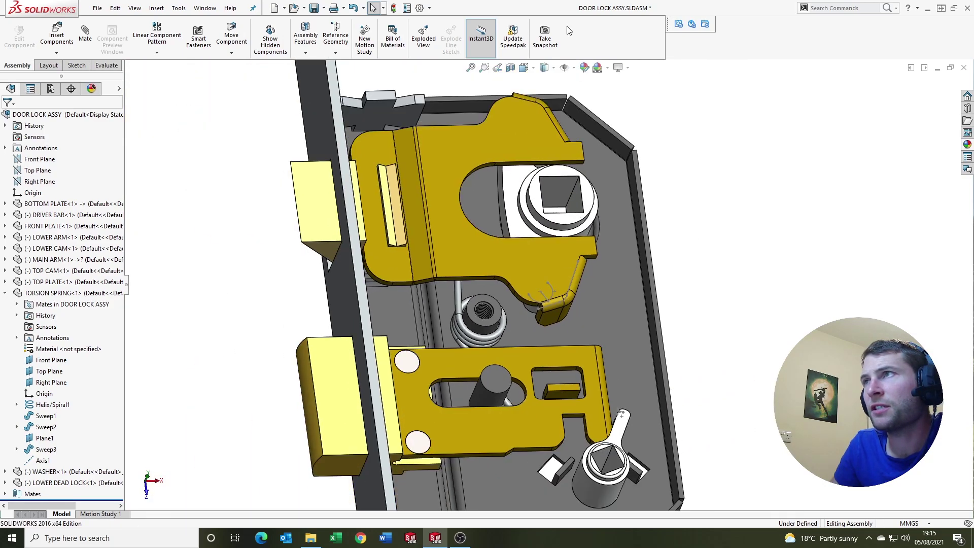
{"action": "scroll", "coordinate": [550, 309], "scroll_direction": "down", "scroll_amount": 5}
{"action": "scroll", "coordinate": [552, 335], "scroll_direction": "up", "scroll_amount": 3}
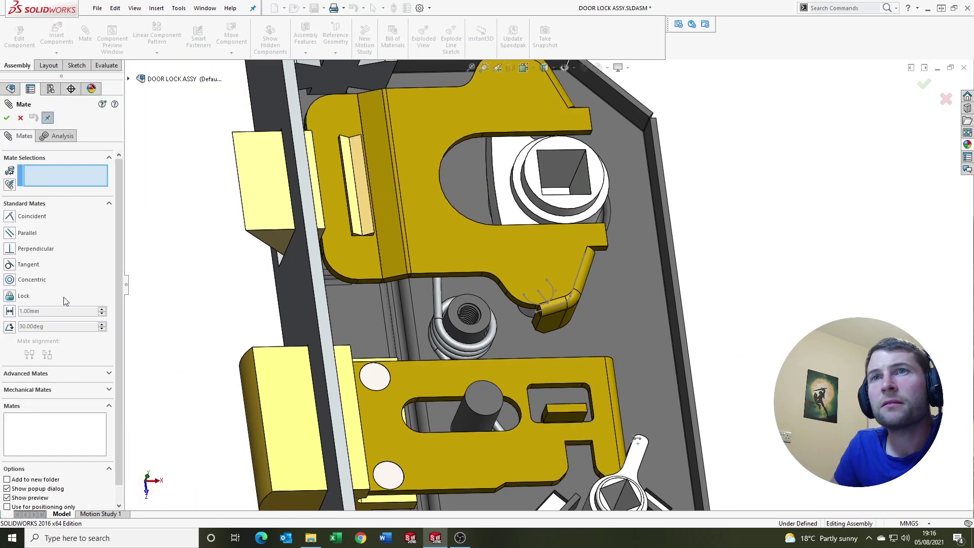
Start a Path Mate from Advanced Mates using the top cam's sketch point
{"action": "left_click", "coordinate": [45, 374]}
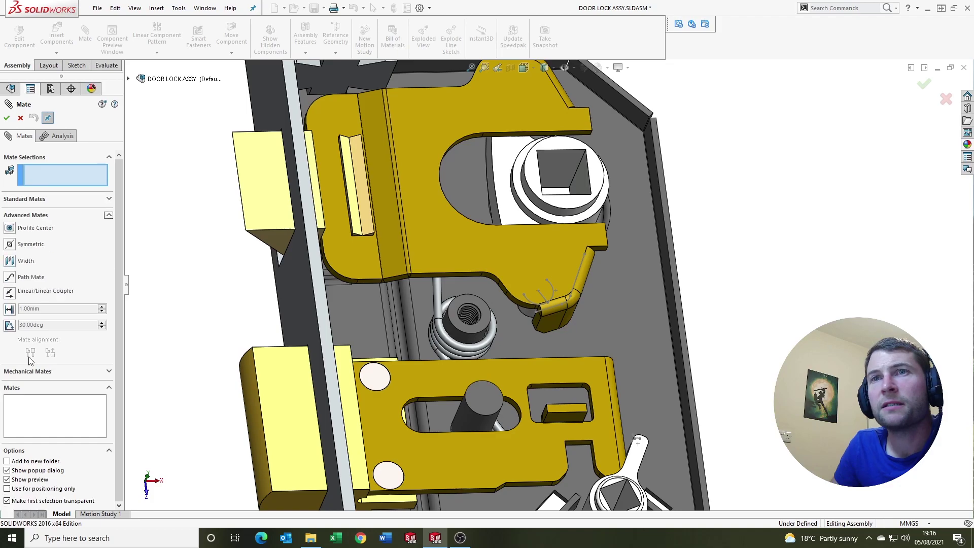
{"action": "left_click", "coordinate": [10, 277]}
{"action": "scroll", "coordinate": [544, 285], "scroll_direction": "down", "scroll_amount": 3}
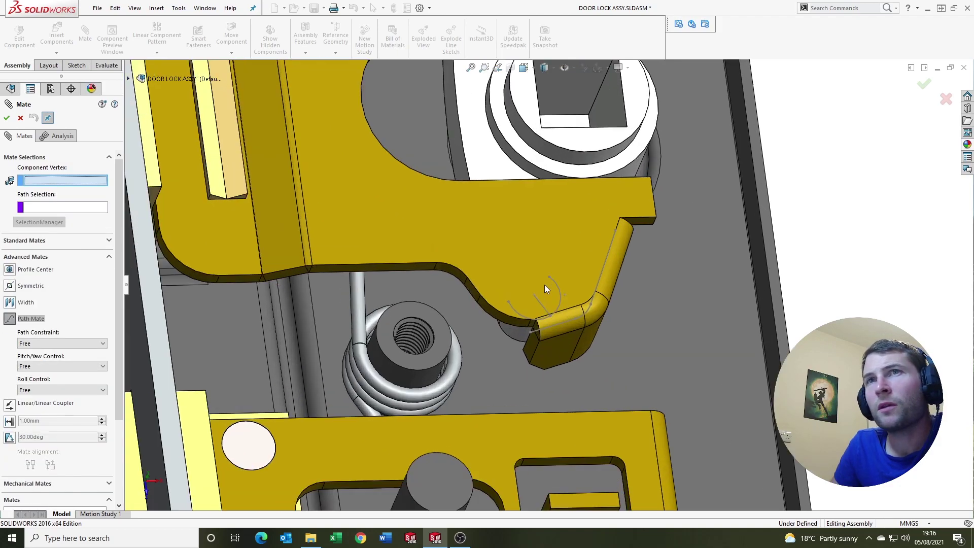
{"action": "scroll", "coordinate": [552, 307], "scroll_direction": "down", "scroll_amount": 2}
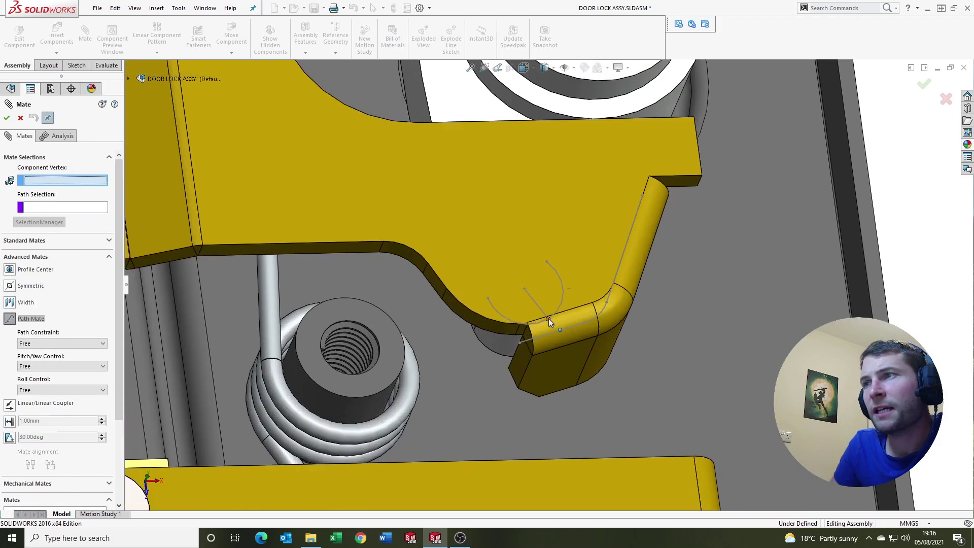
{"action": "left_click", "coordinate": [549, 318]}
{"action": "scroll", "coordinate": [549, 318], "scroll_direction": "up", "scroll_amount": 3}
{"action": "scroll", "coordinate": [345, 219], "scroll_direction": "down", "scroll_amount": 1}
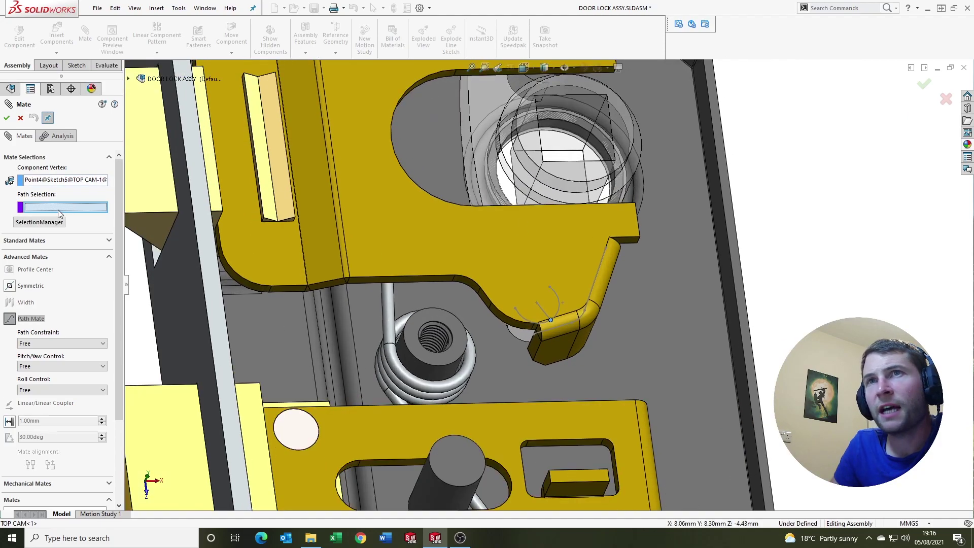
Set the main arm's hook edges as the path via SelectionManager and confirm the mate
{"action": "left_click", "coordinate": [39, 222]}
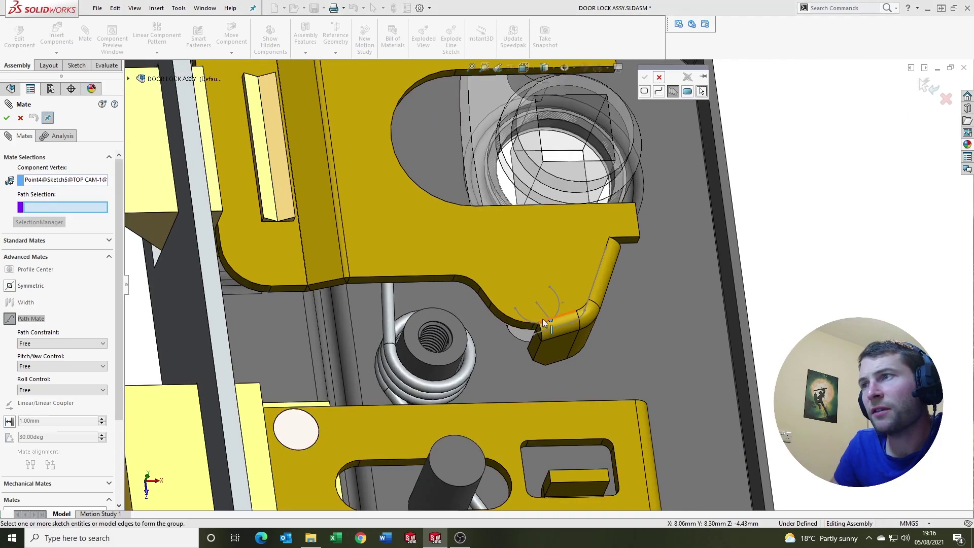
{"action": "scroll", "coordinate": [542, 318], "scroll_direction": "down", "scroll_amount": 1}
{"action": "left_click", "coordinate": [567, 324]}
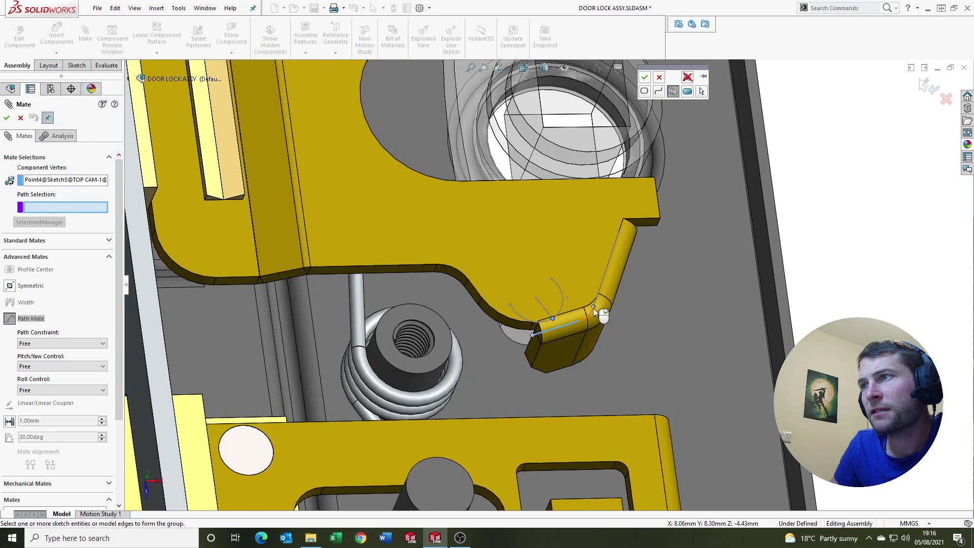
{"action": "left_click", "coordinate": [645, 77]}
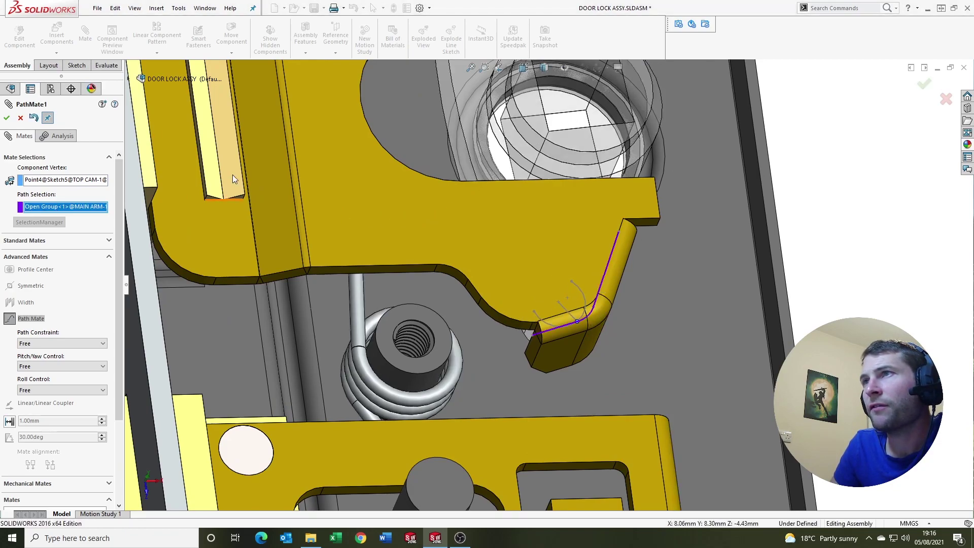
{"action": "left_click", "coordinate": [7, 118]}
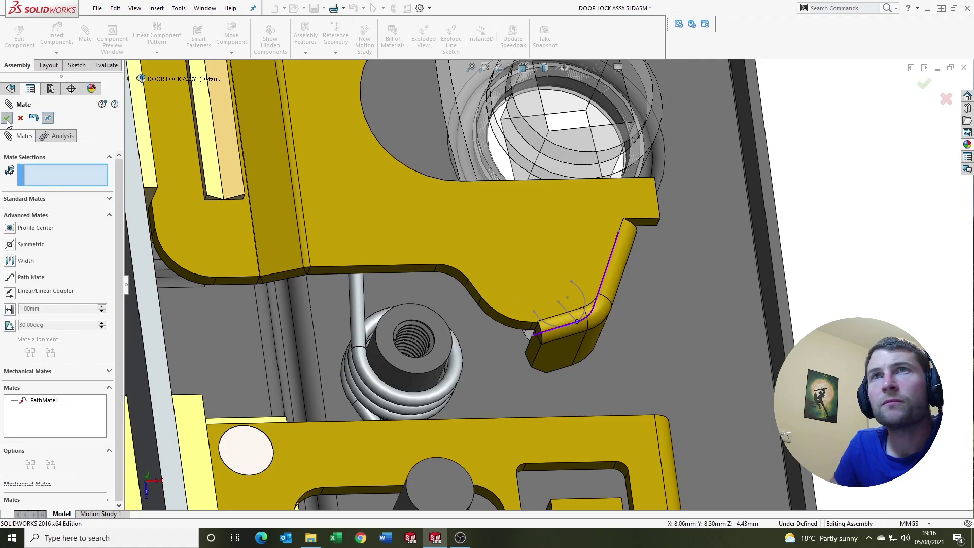
{"action": "left_click", "coordinate": [7, 118]}
{"action": "scroll", "coordinate": [482, 221], "scroll_direction": "up", "scroll_amount": 4}
Swing the main arm to check its motion, then exit Move Component and clear the selection
{"action": "scroll", "coordinate": [529, 231], "scroll_direction": "up", "scroll_amount": 2}
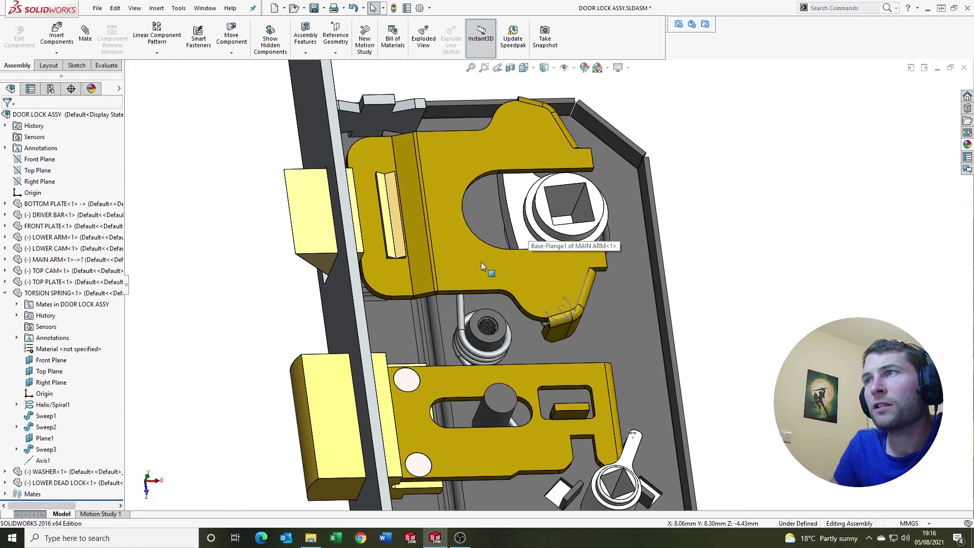
{"action": "mouse_move", "coordinate": [493, 266]}
{"action": "left_mouse_down"}
{"action": "mouse_move", "coordinate": [534, 267]}
{"action": "mouse_move", "coordinate": [491, 263]}
{"action": "mouse_move", "coordinate": [531, 263]}
{"action": "mouse_move", "coordinate": [479, 252]}
{"action": "mouse_move", "coordinate": [534, 247]}
{"action": "mouse_move", "coordinate": [494, 240]}
{"action": "mouse_move", "coordinate": [549, 245]}
{"action": "mouse_move", "coordinate": [487, 239]}
{"action": "mouse_move", "coordinate": [538, 243]}
{"action": "mouse_move", "coordinate": [514, 246]}
{"action": "left_mouse_up"}
{"action": "key", "text": "Escape"}
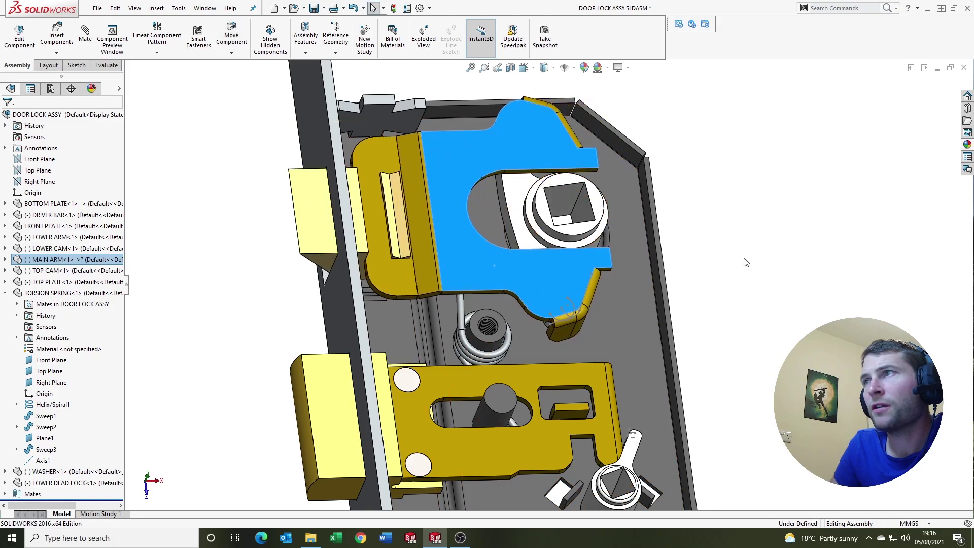
{"action": "key", "text": "Escape"}
Orbit under the lock and select a side face on the main arm
{"action": "scroll", "coordinate": [441, 225], "scroll_direction": "down", "scroll_amount": 3}
{"action": "scroll", "coordinate": [373, 144], "scroll_direction": "down", "scroll_amount": 3}
{"action": "middle_click_drag", "start_coordinate": [373, 145], "coordinate": [363, 286]}
{"action": "scroll", "coordinate": [376, 349], "scroll_direction": "down", "scroll_amount": 3}
{"action": "scroll", "coordinate": [376, 350], "scroll_direction": "down", "scroll_amount": 2}
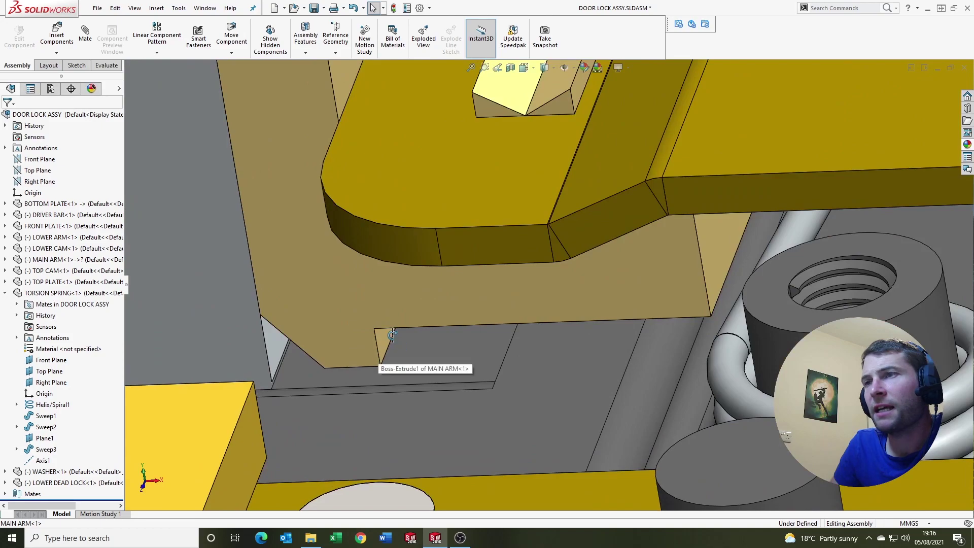
{"action": "left_click", "coordinate": [385, 335]}
Add a bottom plate face to the selection, viewed from above
{"action": "scroll", "coordinate": [424, 345], "scroll_direction": "up", "scroll_amount": 2}
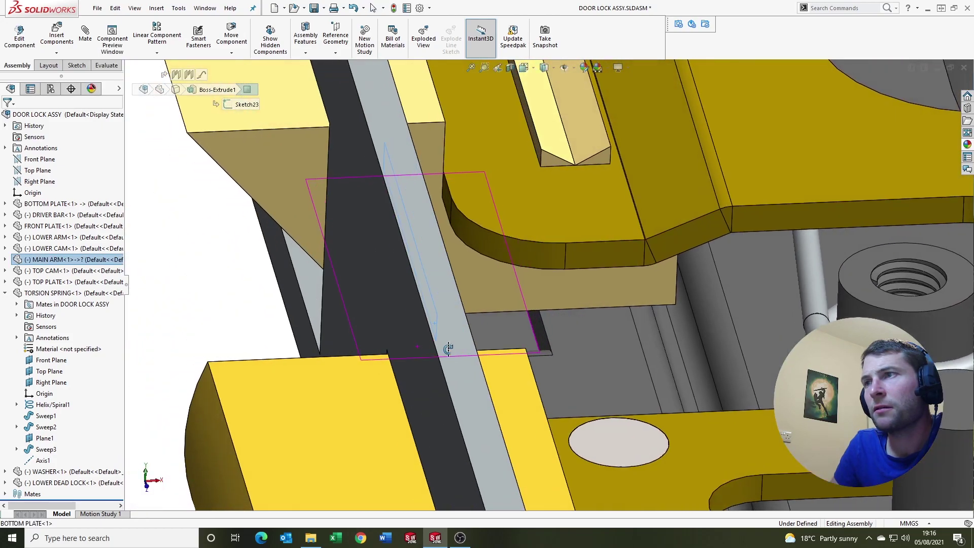
{"action": "mouse_move", "coordinate": [423, 345]}
{"action": "middle_mouse_down"}
{"action": "mouse_move", "coordinate": [368, 114]}
{"action": "mouse_move", "coordinate": [441, 163]}
{"action": "middle_mouse_up"}
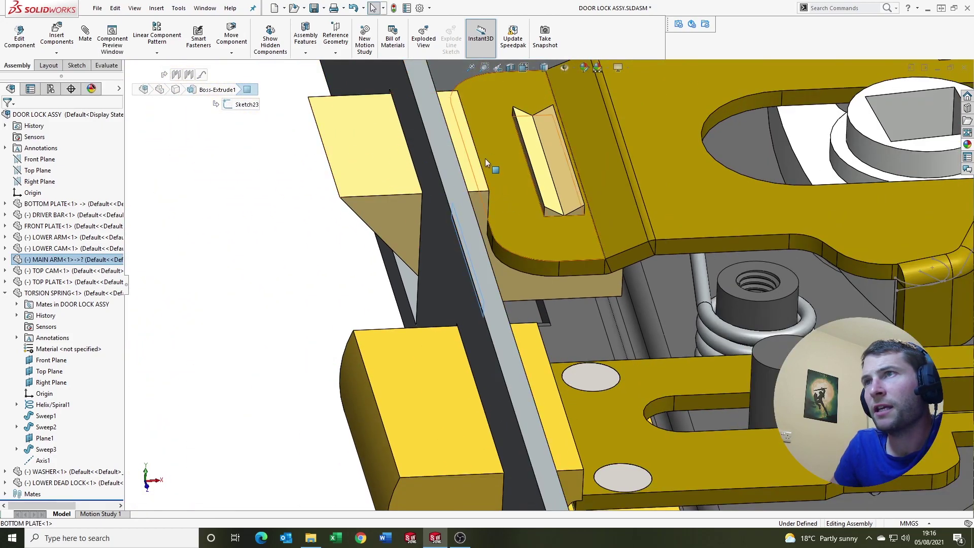
{"action": "scroll", "coordinate": [542, 302], "scroll_direction": "down", "scroll_amount": 3}
{"action": "left_click", "coordinate": [549, 295]}
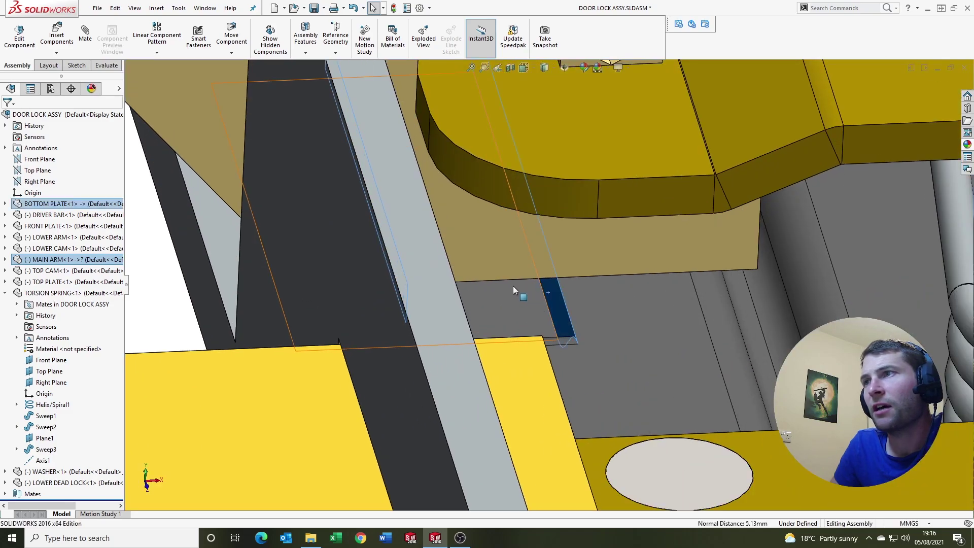
{"action": "scroll", "coordinate": [513, 285], "scroll_direction": "up", "scroll_amount": 3}
{"action": "scroll", "coordinate": [538, 254], "scroll_direction": "up", "scroll_amount": 1}
{"action": "scroll", "coordinate": [543, 249], "scroll_direction": "up", "scroll_amount": 1}
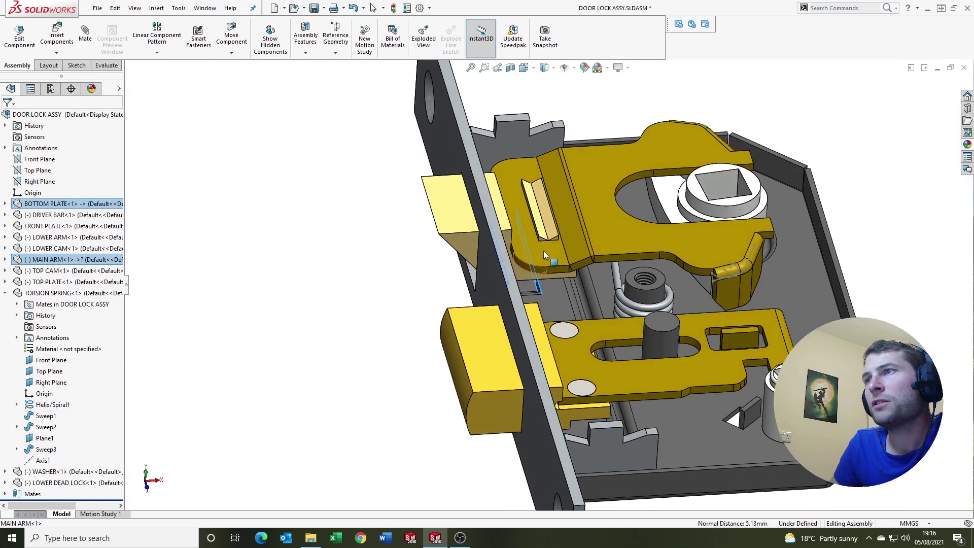
Start an advanced Distance limit mate with a 0 mm distance
{"action": "left_click", "coordinate": [85, 35]}
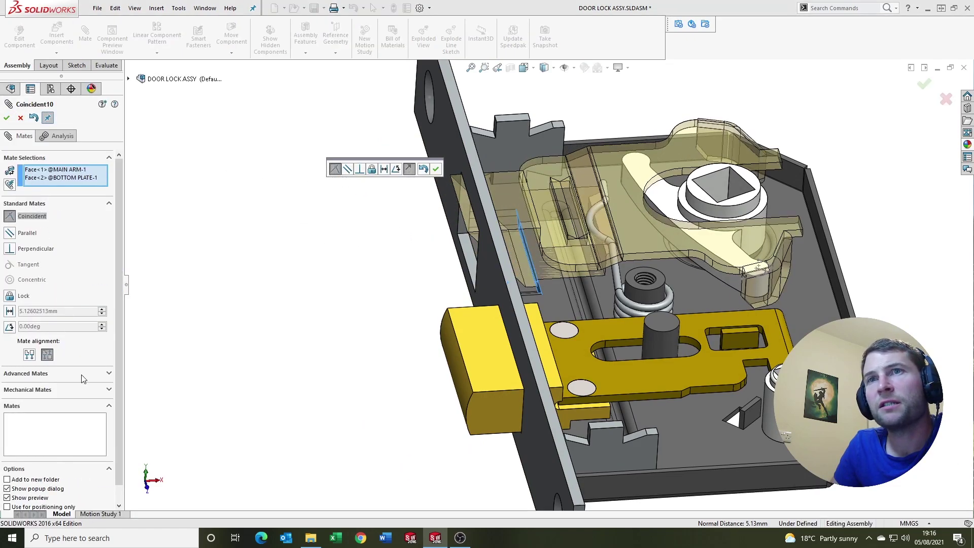
{"action": "left_click", "coordinate": [45, 374]}
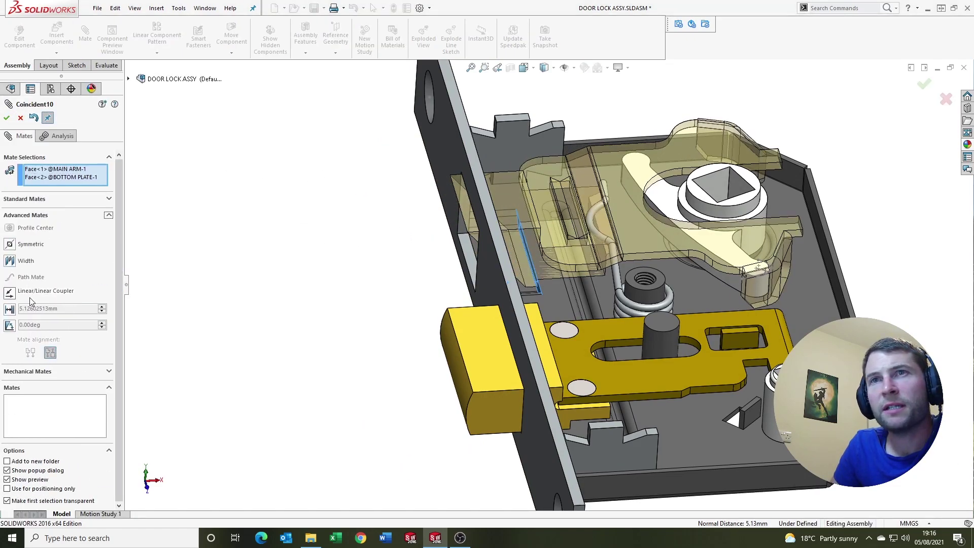
{"action": "left_click", "coordinate": [10, 309]}
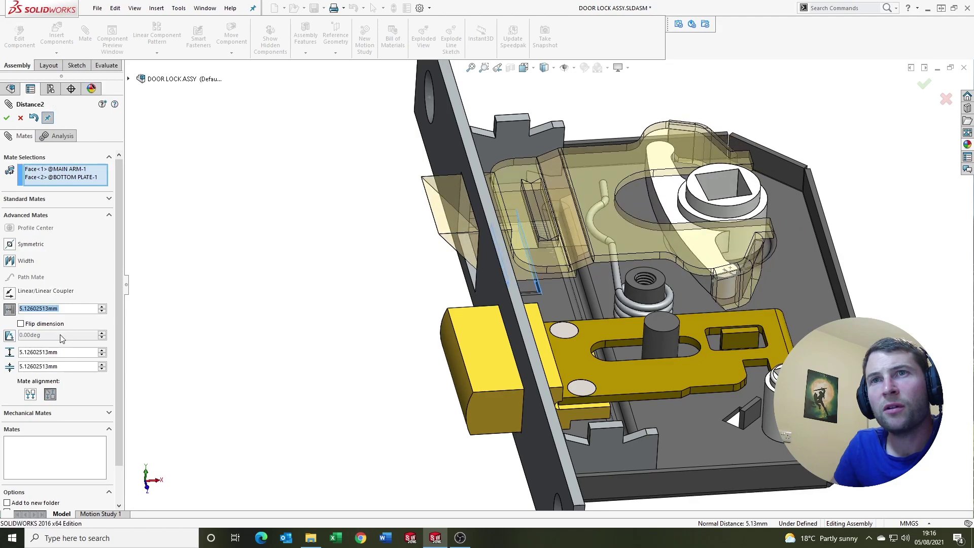
{"action": "left_click", "coordinate": [78, 309]}
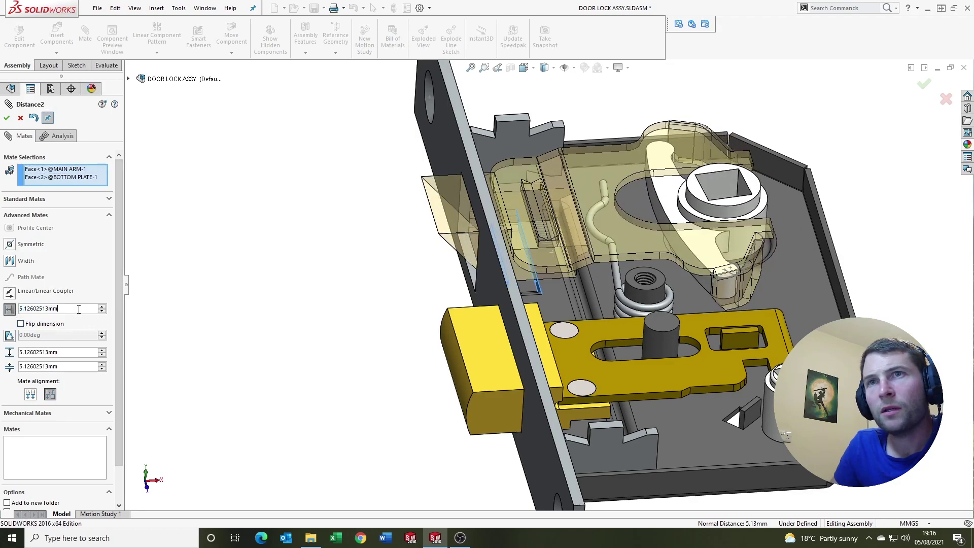
{"action": "type", "text": "0"}
{"action": "key", "text": "Return"}
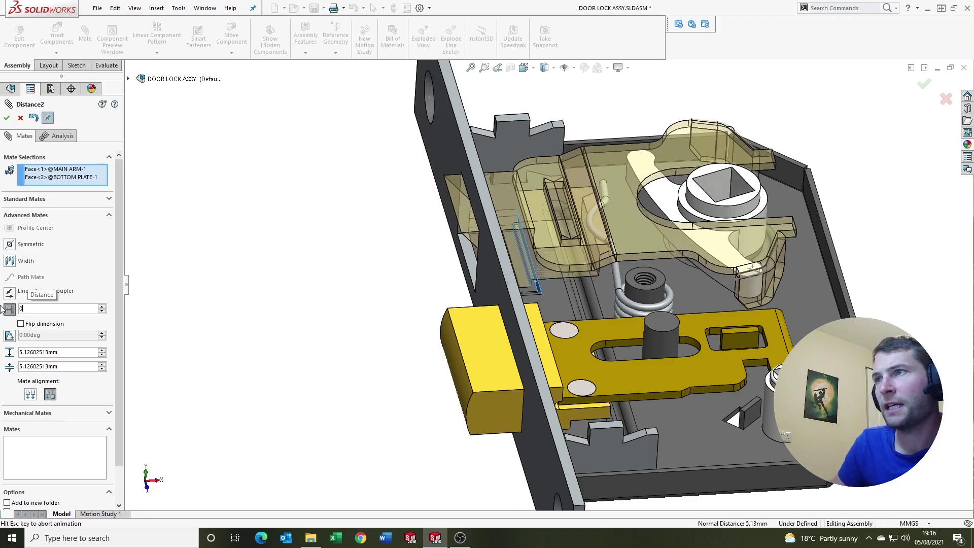
Set the limit mate's maximum to 9 mm and apply it
{"action": "scroll", "coordinate": [574, 254], "scroll_direction": "down", "scroll_amount": 2}
{"action": "scroll", "coordinate": [574, 254], "scroll_direction": "down", "scroll_amount": 2}
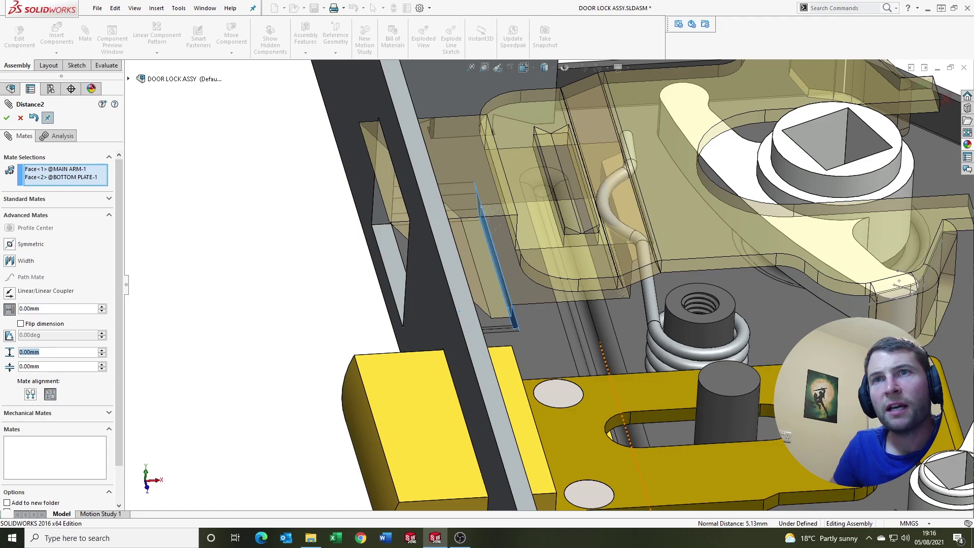
{"action": "scroll", "coordinate": [369, 273], "scroll_direction": "up", "scroll_amount": 2}
{"action": "mouse_move", "coordinate": [369, 273]}
{"action": "middle_mouse_down"}
{"action": "mouse_move", "coordinate": [453, 230]}
{"action": "mouse_move", "coordinate": [441, 244]}
{"action": "middle_mouse_up"}
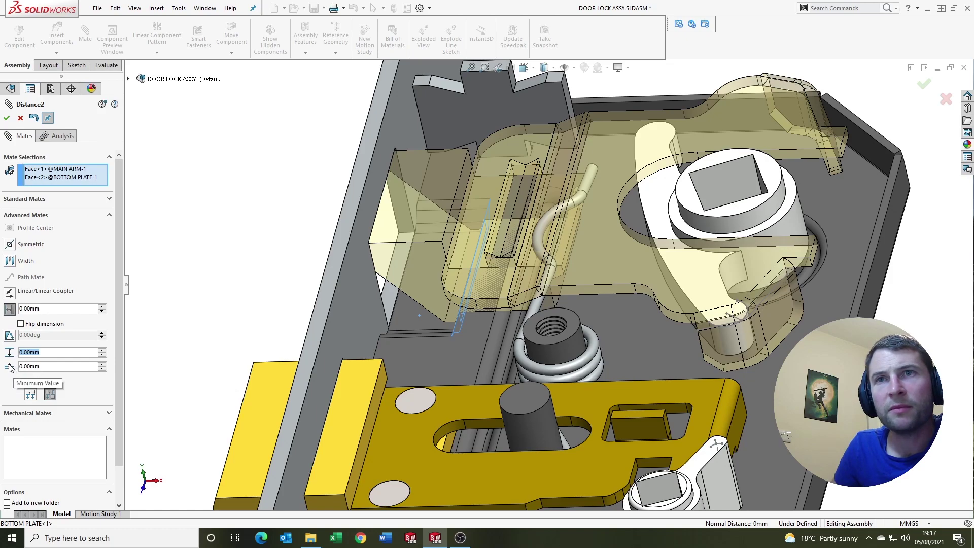
{"action": "type", "text": "9"}
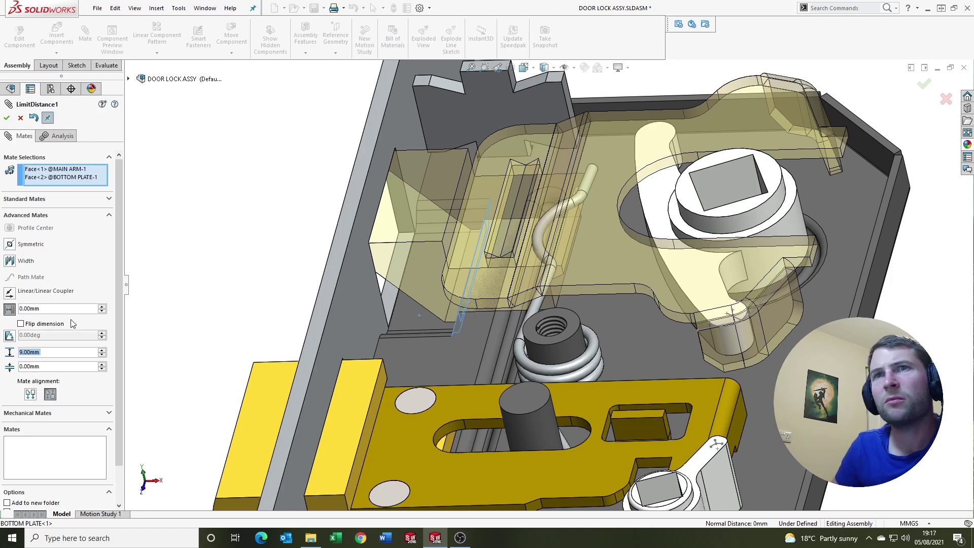
{"action": "left_click", "coordinate": [6, 121]}
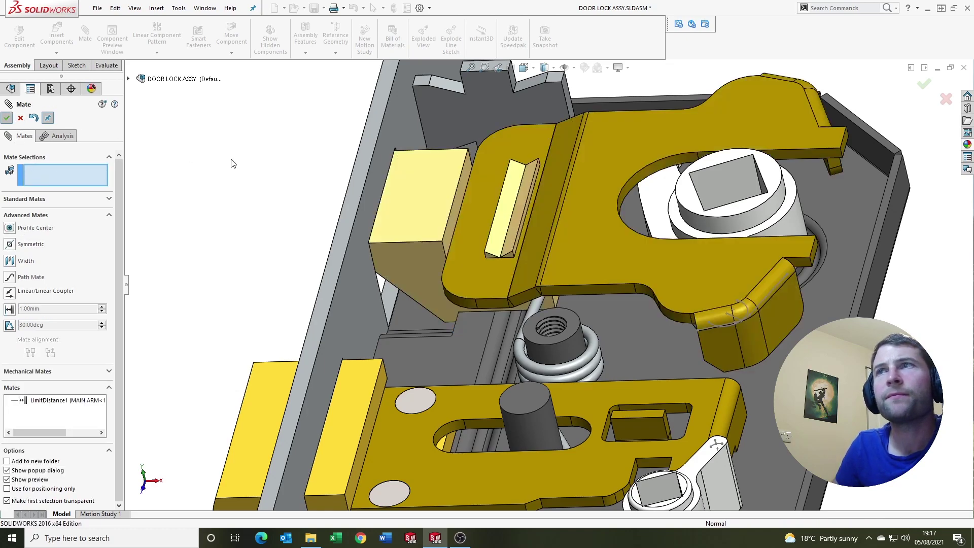
Drag the main arm to test its 0–9 mm limit distance swing
{"action": "left_click", "coordinate": [424, 245]}
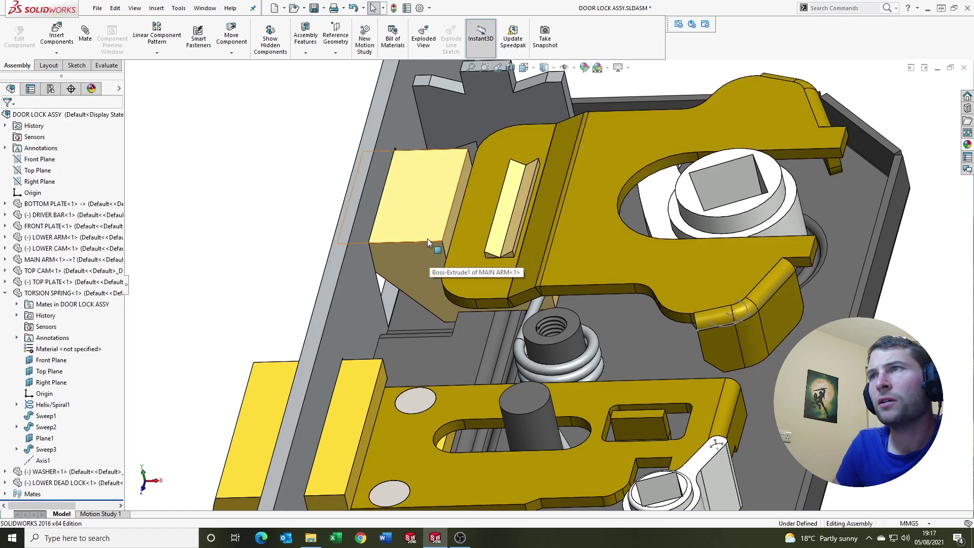
{"action": "mouse_move", "coordinate": [406, 259]}
{"action": "left_mouse_down"}
{"action": "mouse_move", "coordinate": [311, 245]}
{"action": "mouse_move", "coordinate": [282, 227]}
{"action": "mouse_move", "coordinate": [421, 243]}
{"action": "mouse_move", "coordinate": [239, 224]}
{"action": "left_mouse_up"}
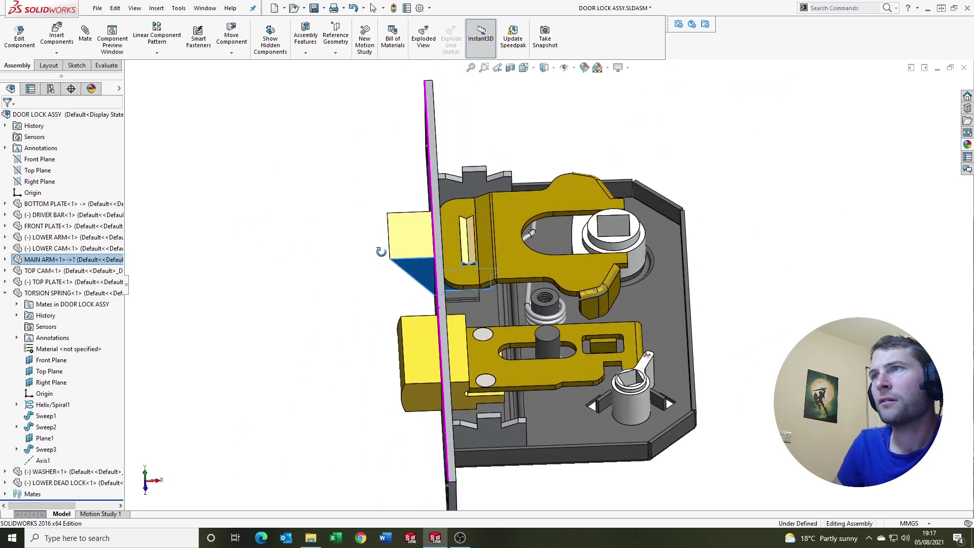
{"action": "middle_click_drag", "start_coordinate": [381, 252], "coordinate": [342, 261]}
{"action": "left_click", "coordinate": [341, 261]}
{"action": "scroll", "coordinate": [457, 264], "scroll_direction": "up", "scroll_amount": 5}
{"action": "scroll", "coordinate": [568, 378], "scroll_direction": "down", "scroll_amount": 8}
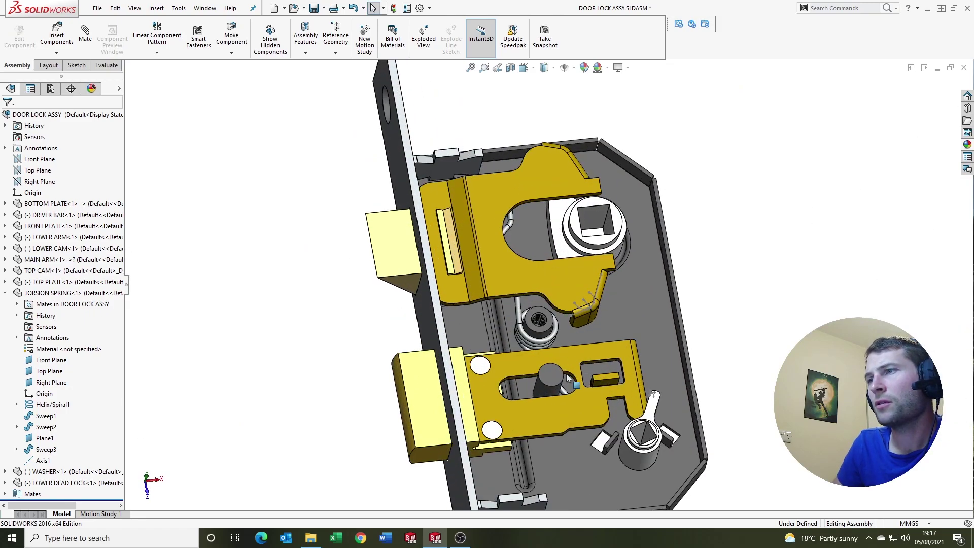
{"action": "scroll", "coordinate": [567, 378], "scroll_direction": "up", "scroll_amount": 3}
{"action": "scroll", "coordinate": [567, 335], "scroll_direction": "down", "scroll_amount": 3}
{"action": "scroll", "coordinate": [567, 335], "scroll_direction": "down", "scroll_amount": 2}
{"action": "scroll", "coordinate": [566, 335], "scroll_direction": "down", "scroll_amount": 2}
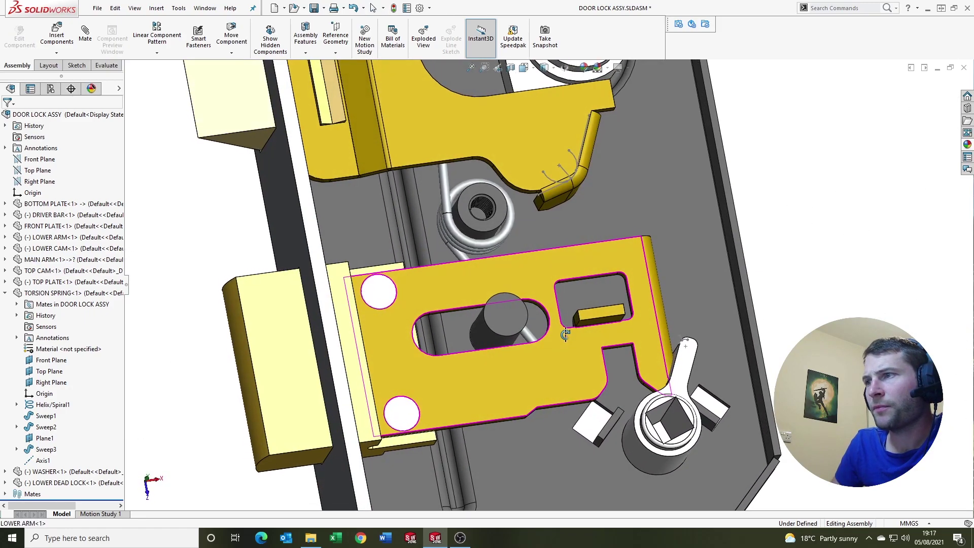
Rotate the lower cam until its lever rests against the lower arm
{"action": "middle_click_drag", "start_coordinate": [565, 335], "coordinate": [580, 290]}
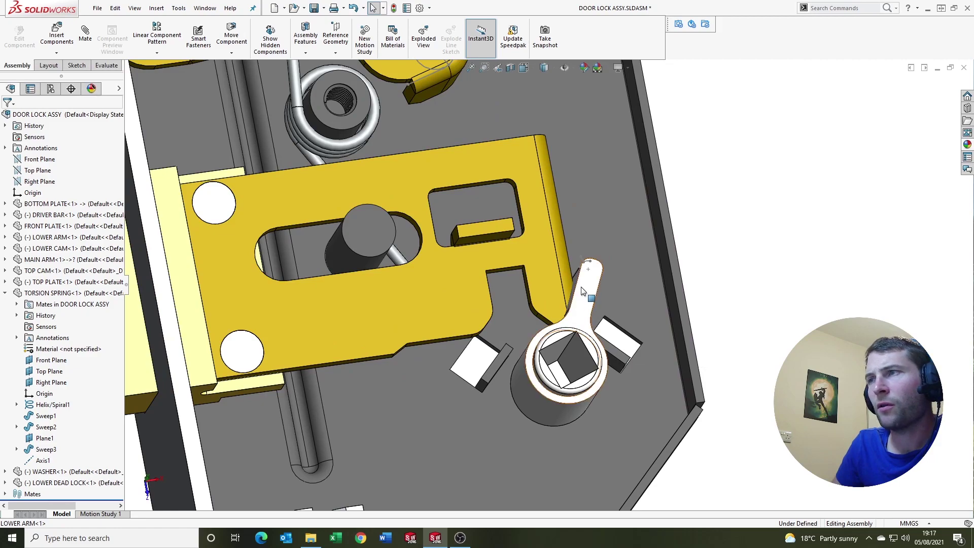
{"action": "left_click_drag", "start_coordinate": [583, 287], "coordinate": [581, 304]}
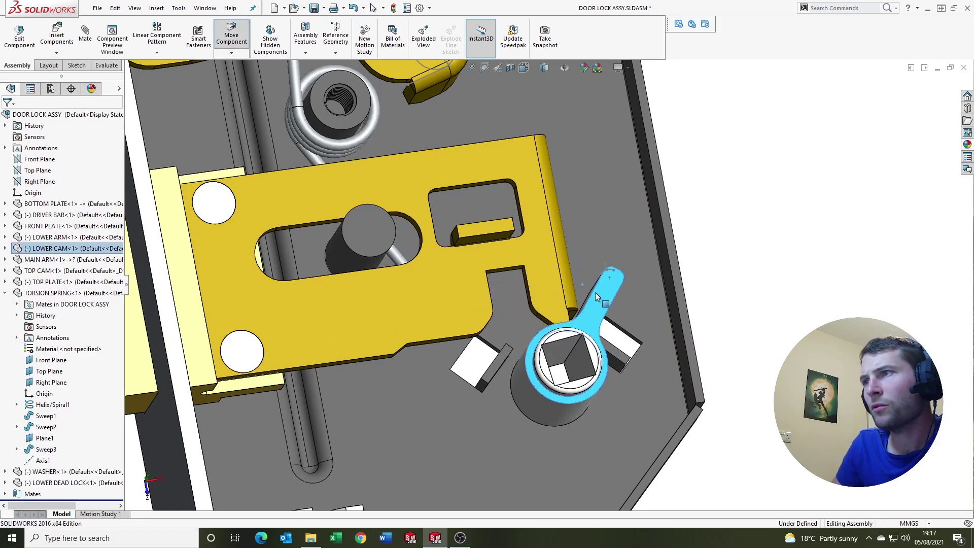
{"action": "scroll", "coordinate": [582, 305], "scroll_direction": "down", "scroll_amount": 1}
{"action": "scroll", "coordinate": [582, 309], "scroll_direction": "down", "scroll_amount": 1}
{"action": "scroll", "coordinate": [583, 319], "scroll_direction": "down", "scroll_amount": 2}
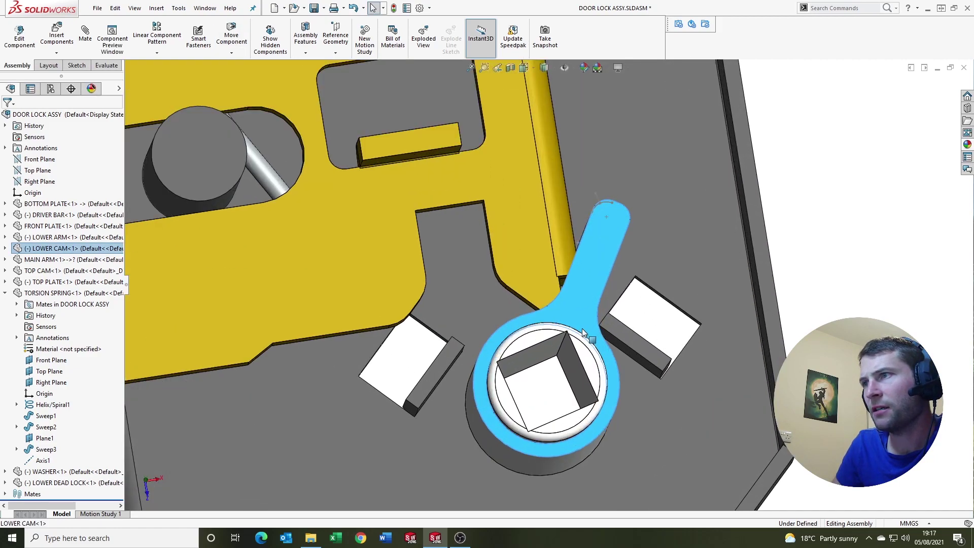
{"action": "scroll", "coordinate": [582, 328], "scroll_direction": "down", "scroll_amount": 1}
{"action": "mouse_move", "coordinate": [583, 327]}
{"action": "left_mouse_down"}
{"action": "mouse_move", "coordinate": [489, 284]}
{"action": "mouse_move", "coordinate": [423, 287]}
{"action": "mouse_move", "coordinate": [547, 301]}
{"action": "mouse_move", "coordinate": [536, 291]}
{"action": "mouse_move", "coordinate": [442, 311]}
{"action": "mouse_move", "coordinate": [600, 304]}
{"action": "mouse_move", "coordinate": [450, 298]}
{"action": "left_mouse_up"}
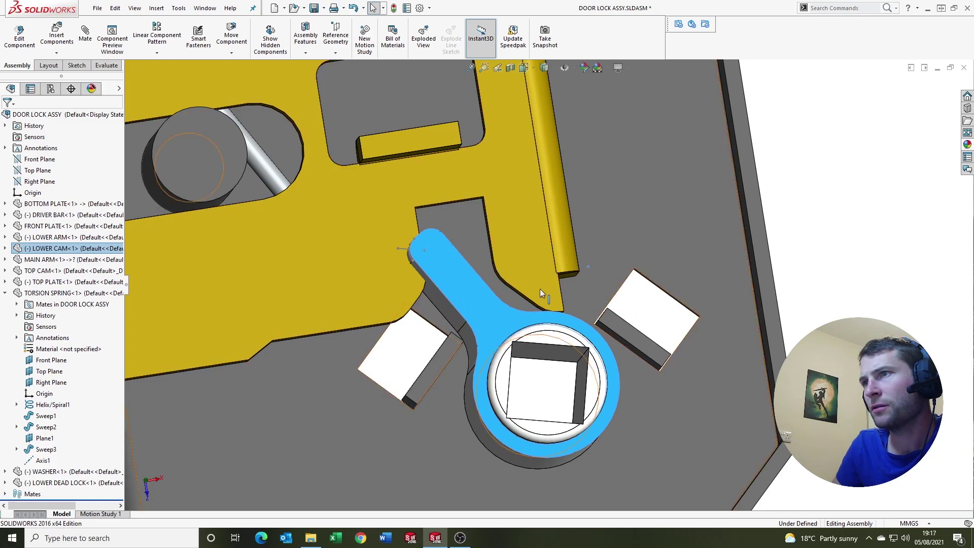
{"action": "scroll", "coordinate": [513, 298], "scroll_direction": "up", "scroll_amount": 5}
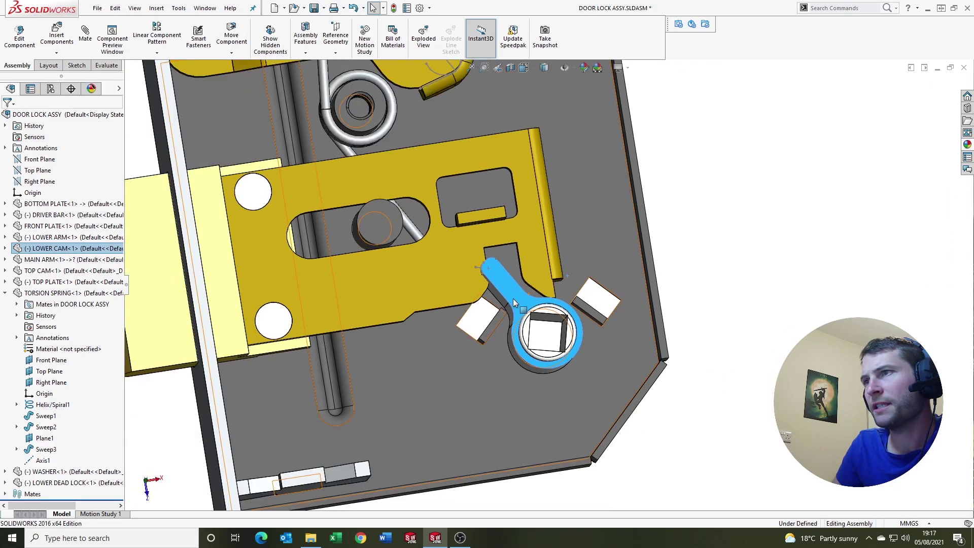
{"action": "scroll", "coordinate": [502, 285], "scroll_direction": "up", "scroll_amount": 5}
{"action": "scroll", "coordinate": [507, 223], "scroll_direction": "down", "scroll_amount": 3}
{"action": "scroll", "coordinate": [558, 284], "scroll_direction": "down", "scroll_amount": 2}
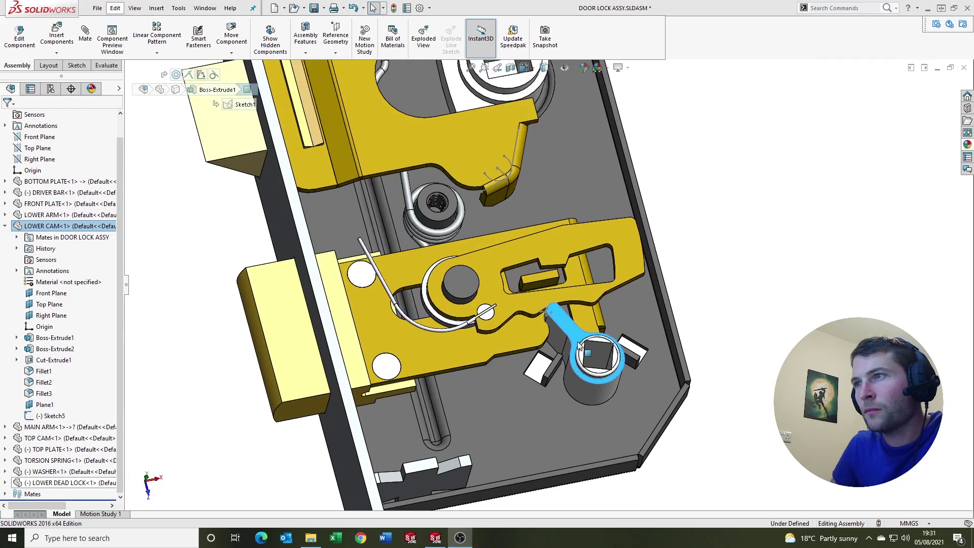
Clear the lower cam selection and choose the advanced Path mate type
{"action": "scroll", "coordinate": [557, 299], "scroll_direction": "down", "scroll_amount": 2}
{"action": "left_click", "coordinate": [842, 239]}
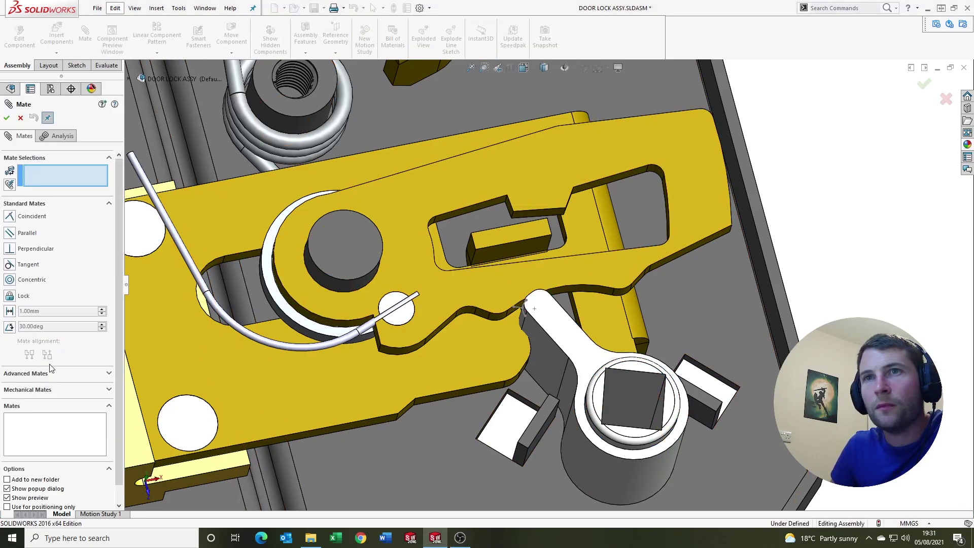
{"action": "left_click", "coordinate": [50, 372]}
{"action": "left_click", "coordinate": [22, 278]}
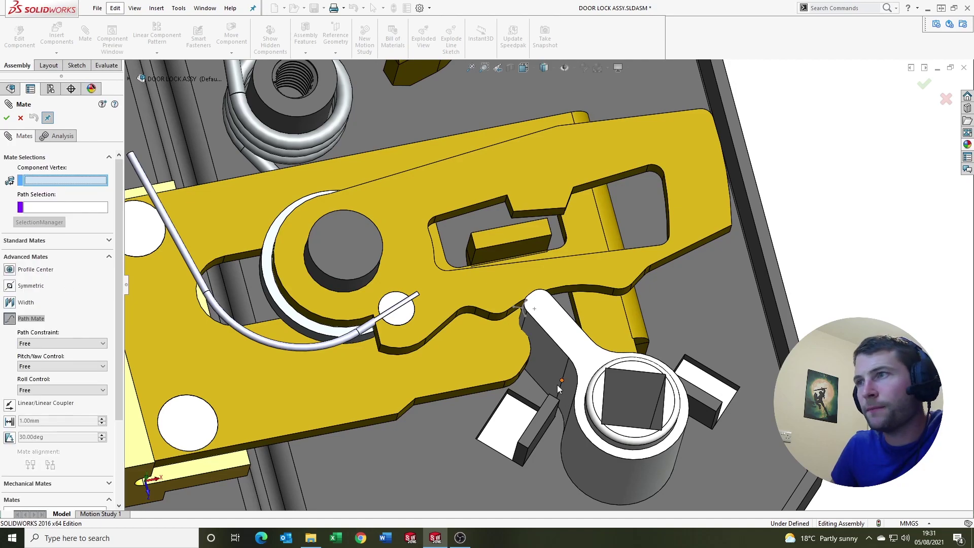
Path-mate the lower cam sketch point to the lower dead lock's curved edge, then close mating
{"action": "scroll", "coordinate": [557, 387], "scroll_direction": "down", "scroll_amount": 3}
{"action": "left_click", "coordinate": [517, 253]}
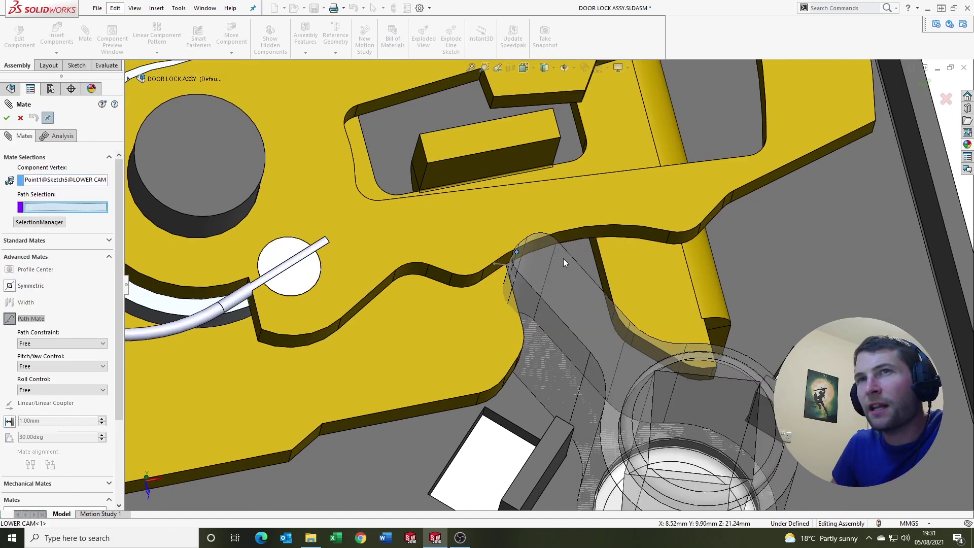
{"action": "left_click", "coordinate": [42, 224]}
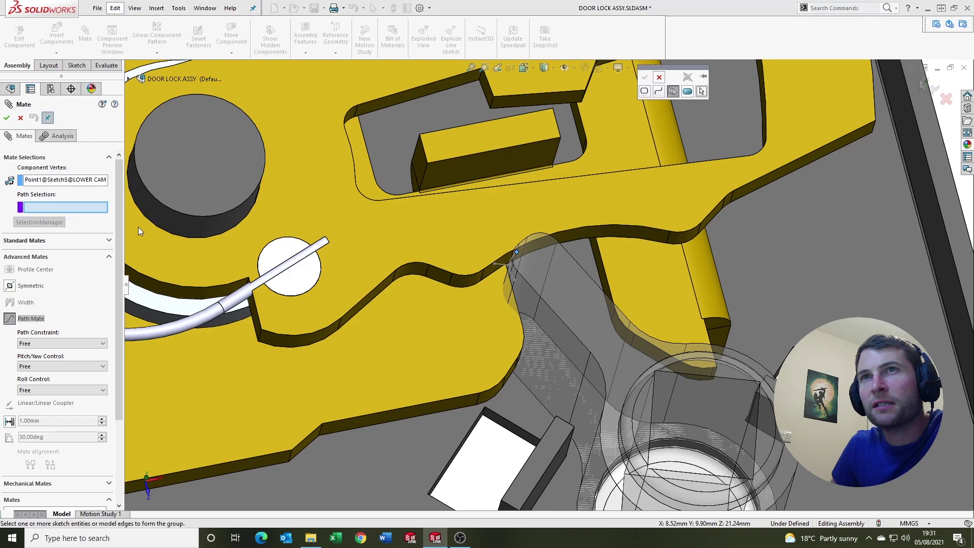
{"action": "left_click", "coordinate": [707, 224]}
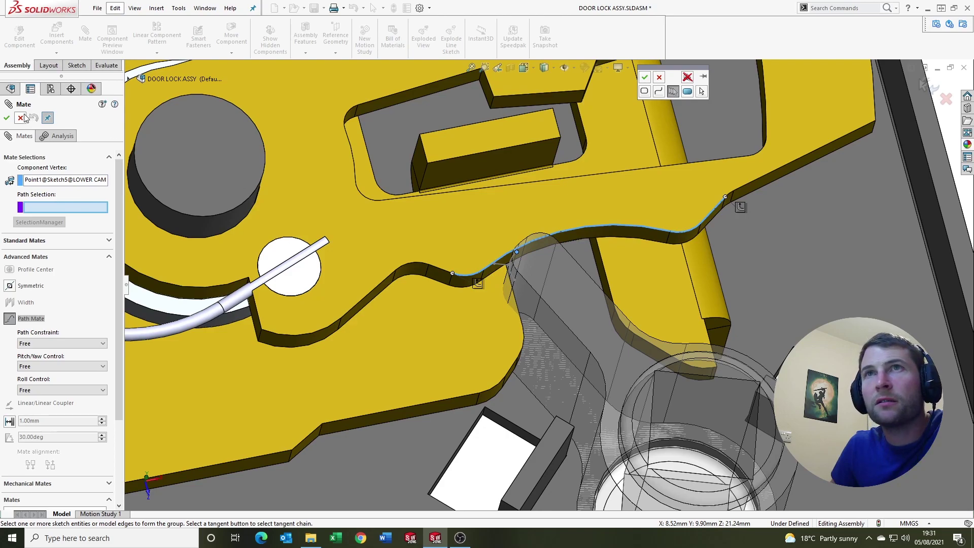
{"action": "left_click", "coordinate": [7, 118]}
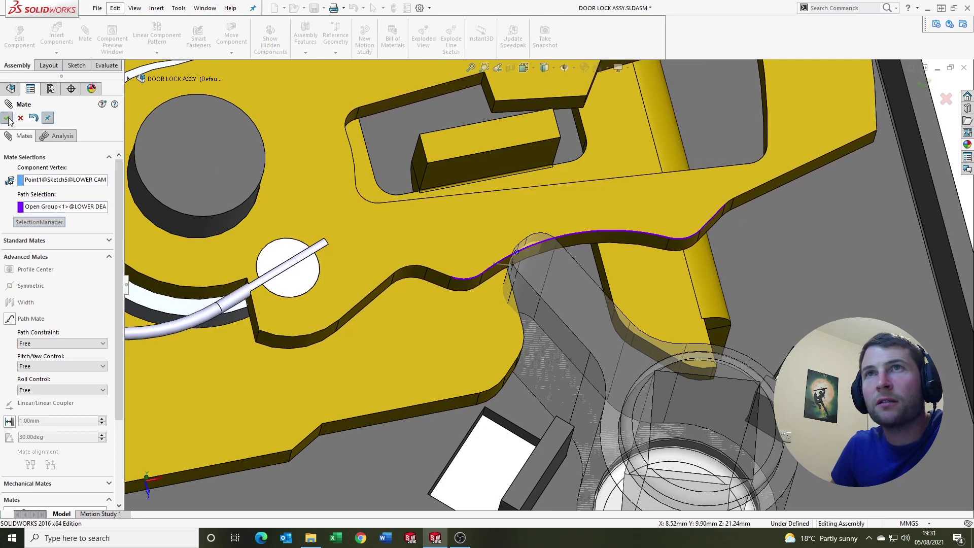
{"action": "left_click", "coordinate": [7, 119]}
{"action": "scroll", "coordinate": [476, 235], "scroll_direction": "up", "scroll_amount": 3}
Slide the lower arm to test the path mate, then exit Move Component
{"action": "scroll", "coordinate": [489, 242], "scroll_direction": "up", "scroll_amount": 3}
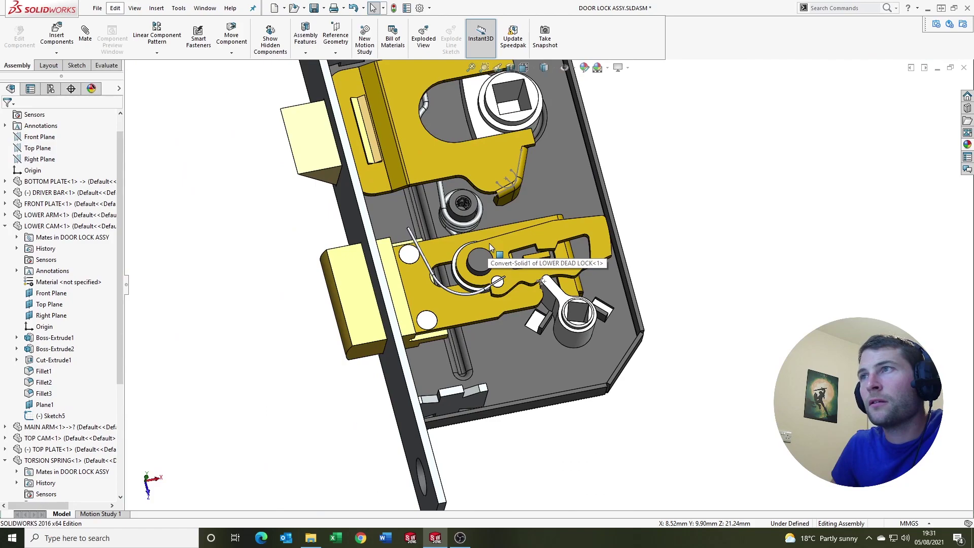
{"action": "mouse_move", "coordinate": [345, 306]}
{"action": "left_mouse_down"}
{"action": "mouse_move", "coordinate": [421, 299]}
{"action": "mouse_move", "coordinate": [336, 308]}
{"action": "mouse_move", "coordinate": [396, 301]}
{"action": "mouse_move", "coordinate": [342, 296]}
{"action": "left_mouse_up"}
{"action": "key", "text": "Escape"}
{"action": "scroll", "coordinate": [365, 269], "scroll_direction": "down", "scroll_amount": 2}
{"action": "scroll", "coordinate": [401, 243], "scroll_direction": "down", "scroll_amount": 2}
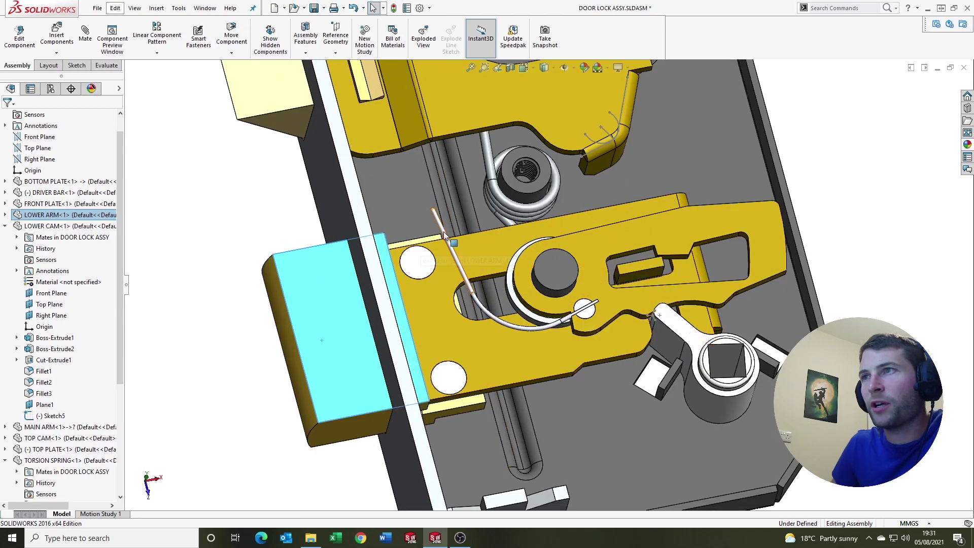
{"action": "scroll", "coordinate": [429, 286], "scroll_direction": "up", "scroll_amount": 3}
{"action": "middle_click_drag", "start_coordinate": [429, 286], "coordinate": [398, 293]}
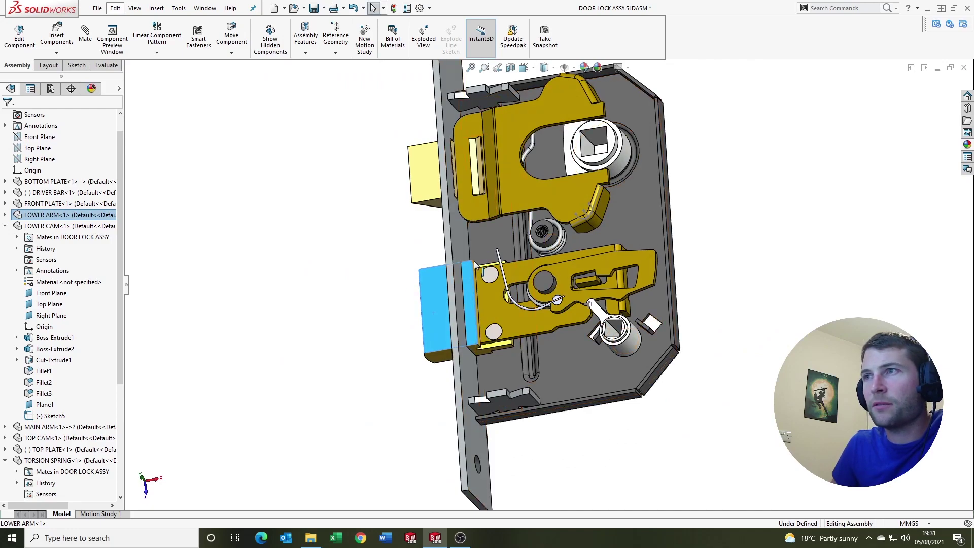
{"action": "scroll", "coordinate": [374, 246], "scroll_direction": "up", "scroll_amount": 3}
{"action": "scroll", "coordinate": [390, 237], "scroll_direction": "up", "scroll_amount": 2}
Face the lock squarely and rotate the cams to check the mechanism
{"action": "left_click", "coordinate": [663, 267]}
{"action": "middle_click_drag", "start_coordinate": [664, 267], "coordinate": [576, 264]}
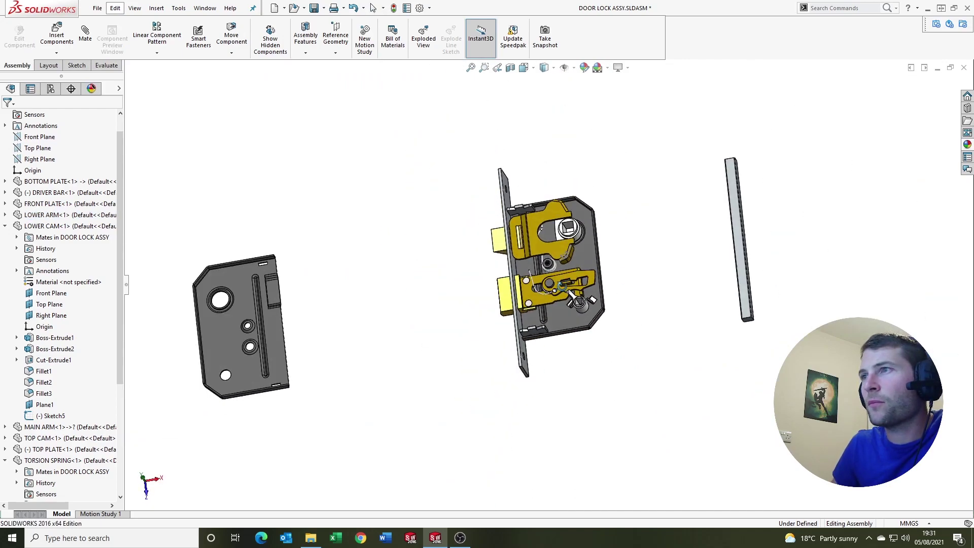
{"action": "scroll", "coordinate": [577, 264], "scroll_direction": "down", "scroll_amount": 2}
{"action": "scroll", "coordinate": [553, 283], "scroll_direction": "down", "scroll_amount": 2}
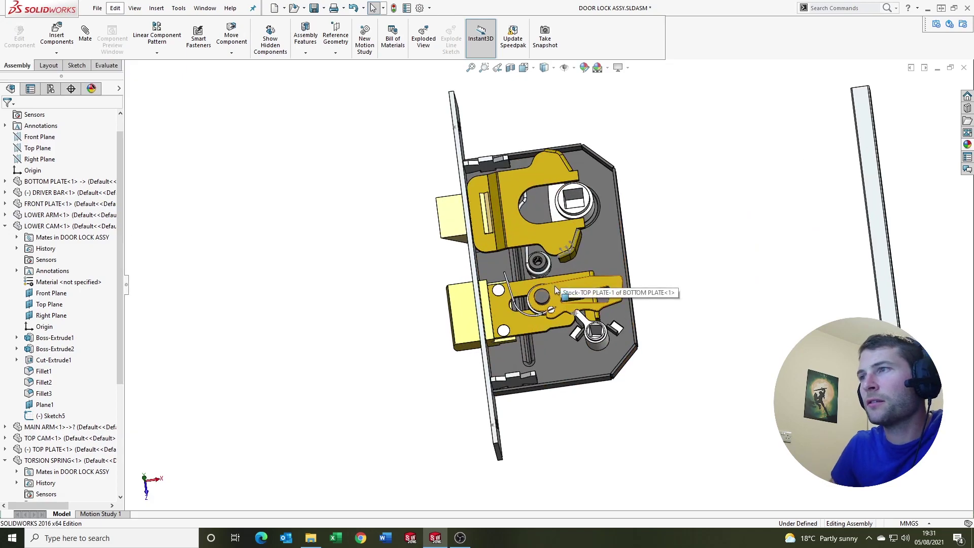
{"action": "middle_click_drag", "start_coordinate": [550, 272], "coordinate": [575, 88]}
{"action": "left_click", "coordinate": [574, 68]}
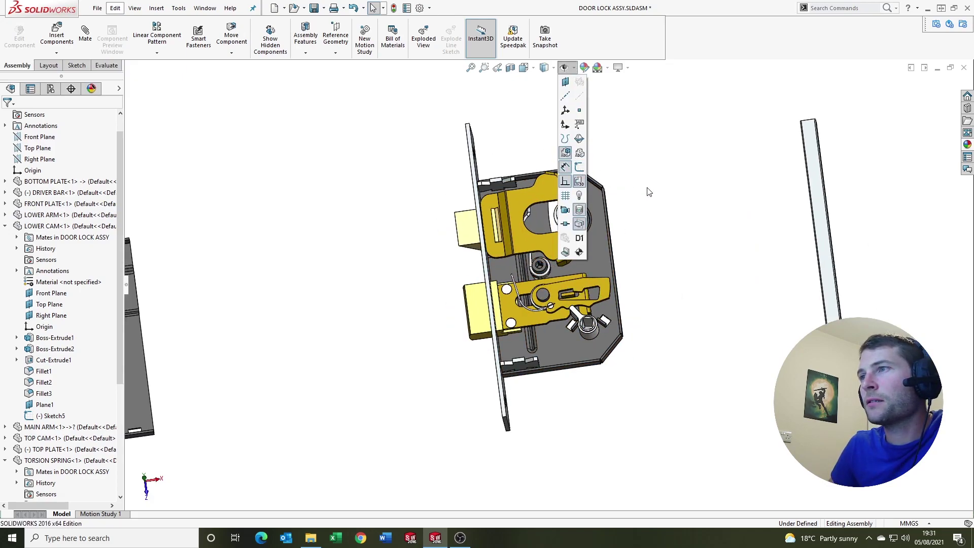
{"action": "scroll", "coordinate": [529, 321], "scroll_direction": "down", "scroll_amount": 2}
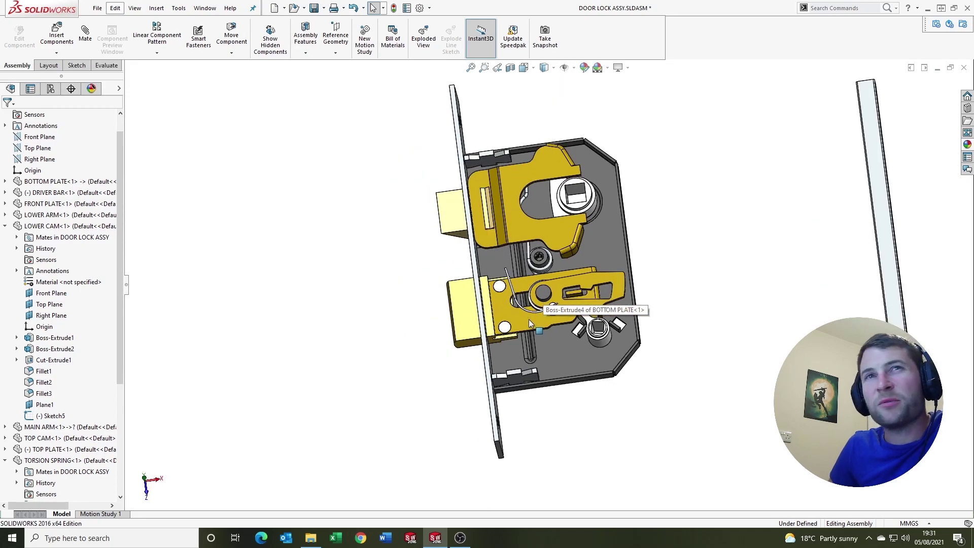
{"action": "left_click_drag", "start_coordinate": [529, 319], "coordinate": [506, 273]}
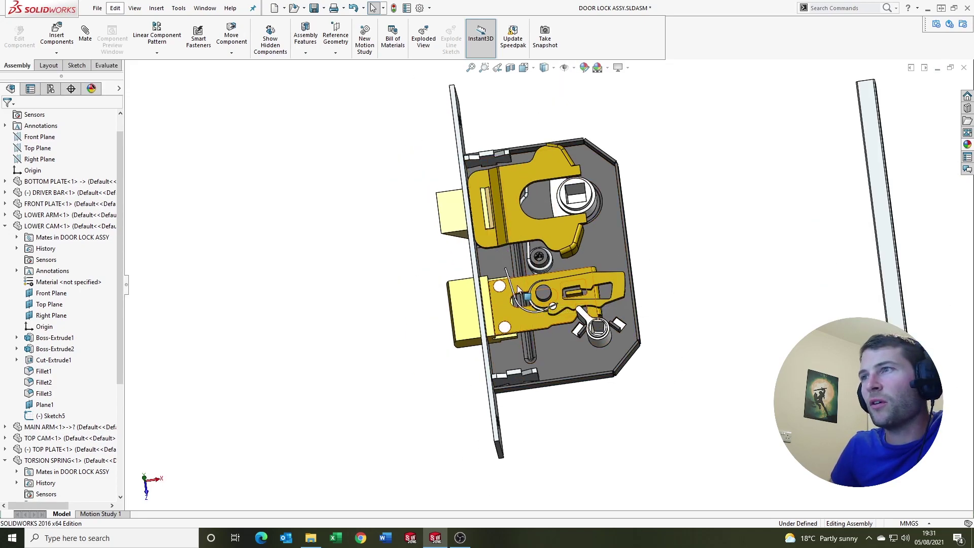
{"action": "left_click_drag", "start_coordinate": [544, 305], "coordinate": [546, 266]}
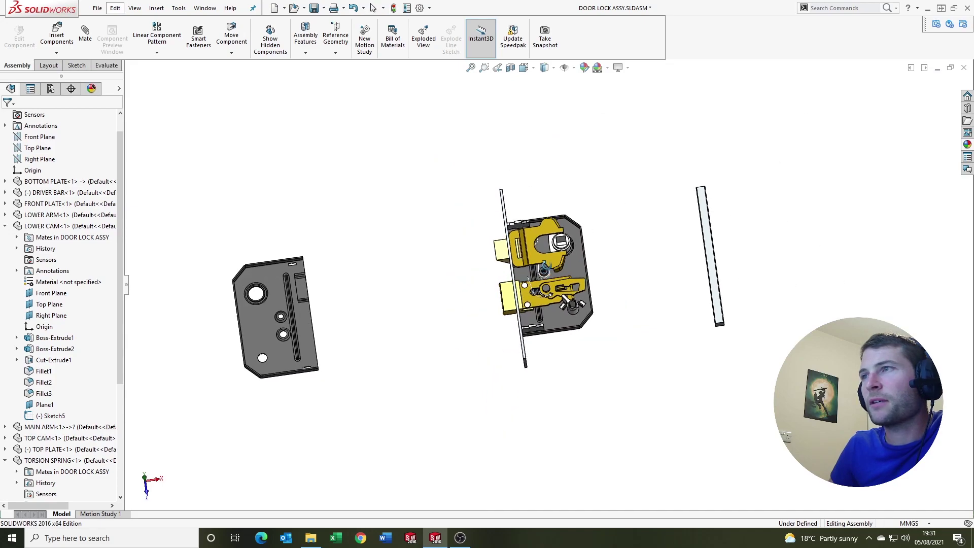
{"action": "scroll", "coordinate": [538, 328], "scroll_direction": "up", "scroll_amount": 3}
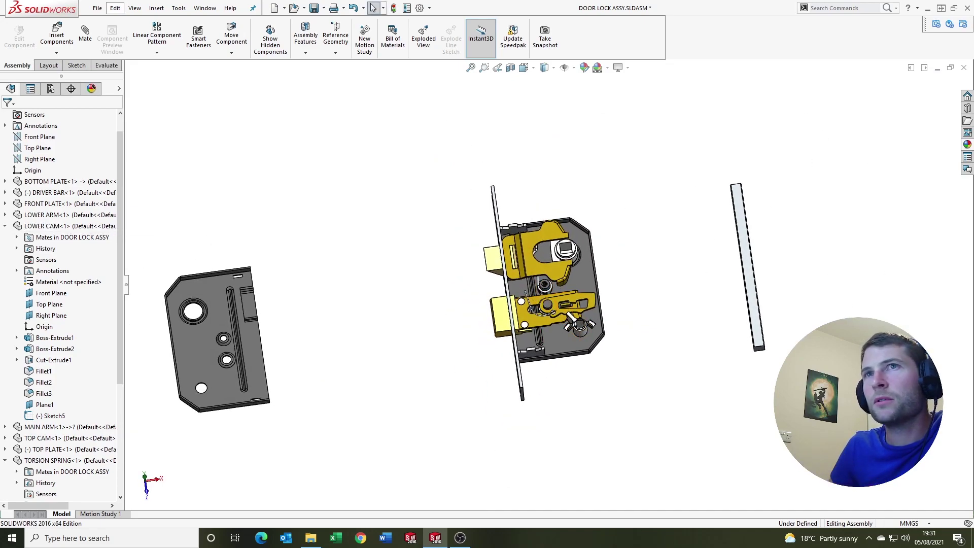
Collapse the lower cam and torsion spring nodes in the feature tree
{"action": "left_click", "coordinate": [5, 227]}
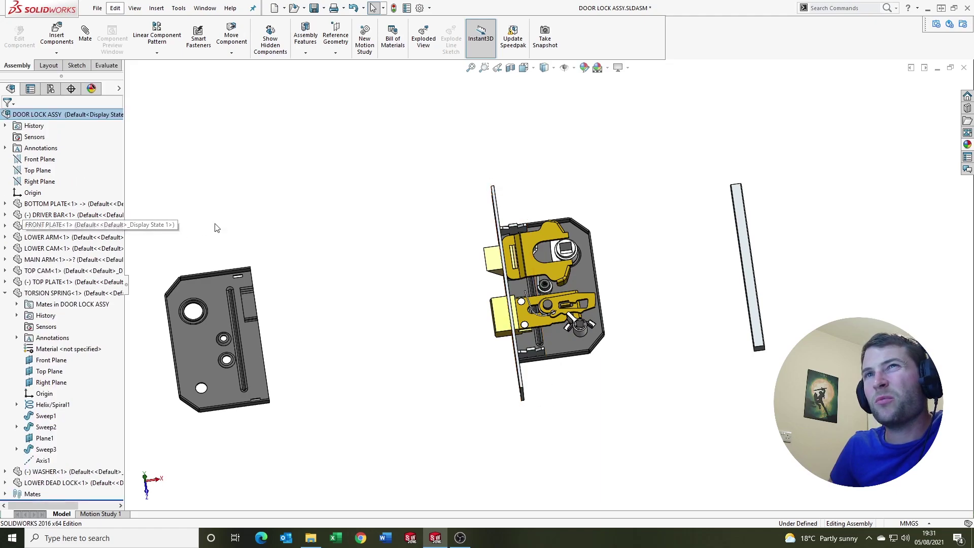
{"action": "left_click", "coordinate": [6, 293]}
{"action": "scroll", "coordinate": [409, 257], "scroll_direction": "down", "scroll_amount": 2}
{"action": "scroll", "coordinate": [370, 265], "scroll_direction": "up", "scroll_amount": 3}
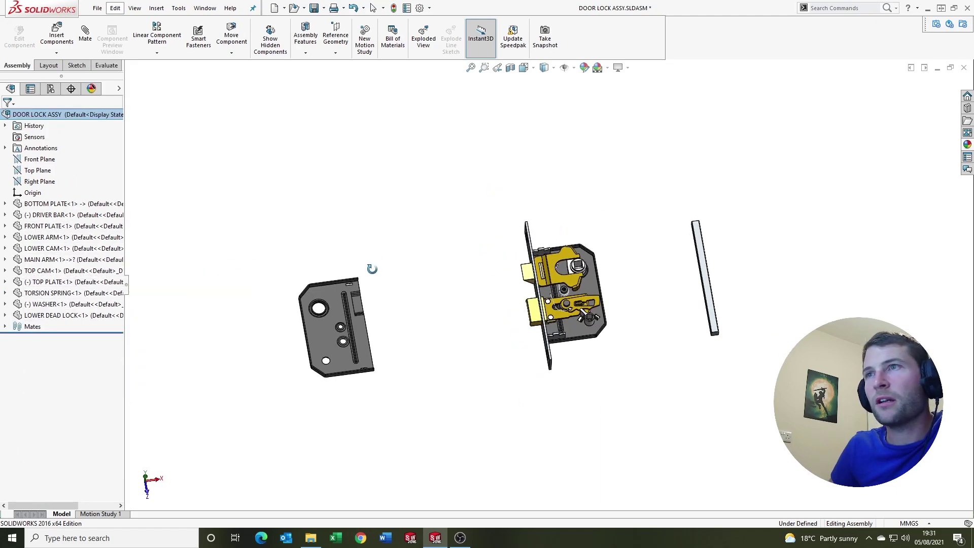
{"action": "scroll", "coordinate": [494, 284], "scroll_direction": "down", "scroll_amount": 1}
{"action": "scroll", "coordinate": [494, 285], "scroll_direction": "down", "scroll_amount": 1}
Drag the top plate next to the lock body
{"action": "left_click_drag", "start_coordinate": [285, 324], "coordinate": [477, 305]}
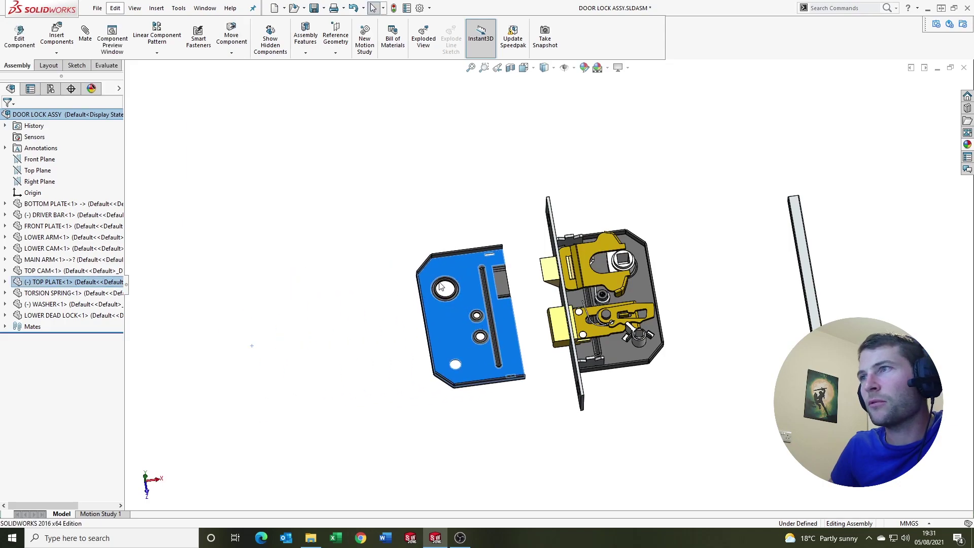
{"action": "scroll", "coordinate": [507, 279], "scroll_direction": "down", "scroll_amount": 2}
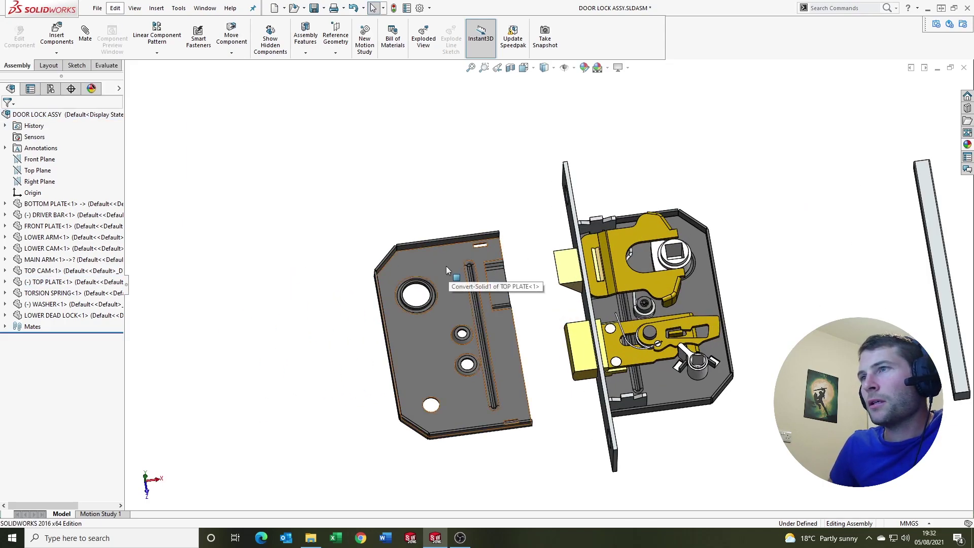
{"action": "left_click_drag", "start_coordinate": [443, 267], "coordinate": [400, 257]}
Rotate the top plate into alignment with the lock body using Move with Triad
{"action": "right_click", "coordinate": [401, 261]}
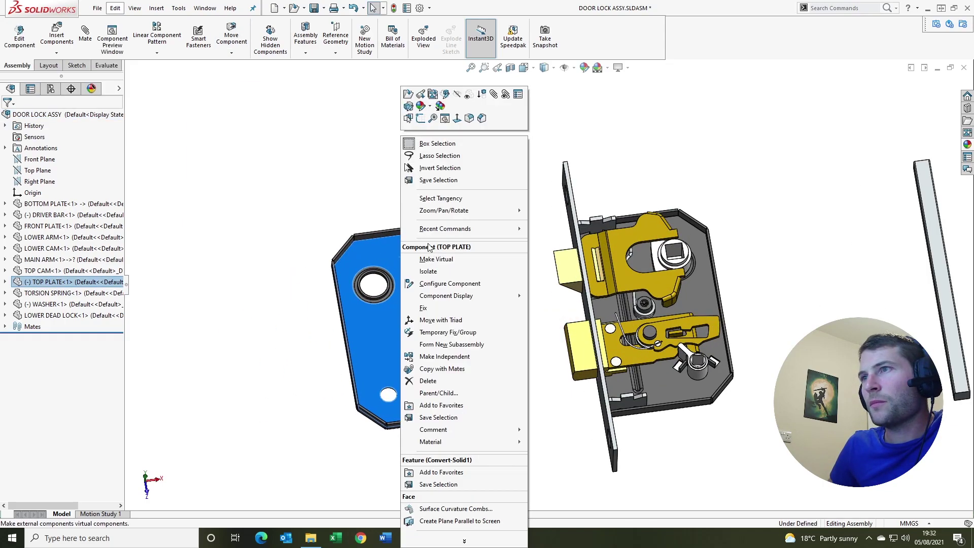
{"action": "left_click", "coordinate": [439, 320]}
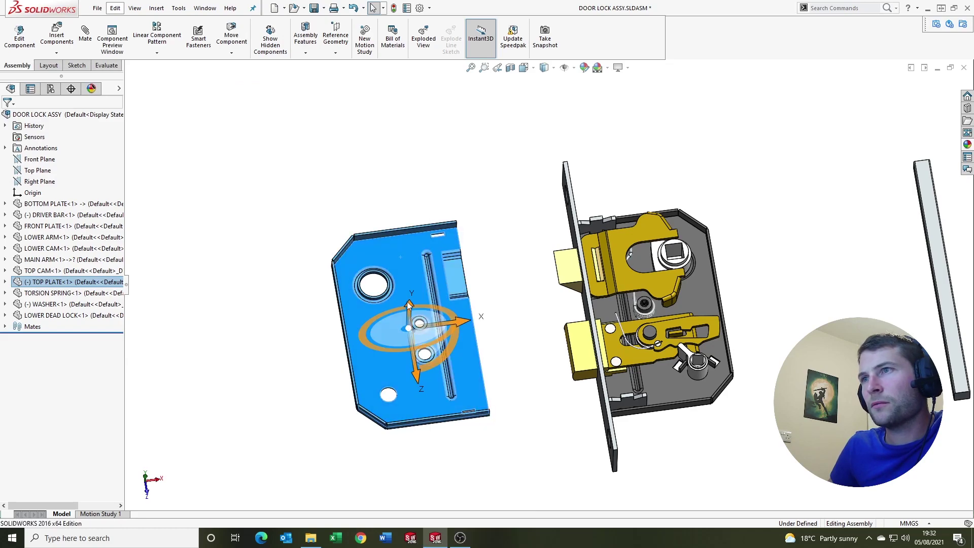
{"action": "mouse_move", "coordinate": [442, 329]}
{"action": "middle_mouse_down"}
{"action": "mouse_move", "coordinate": [460, 322]}
{"action": "mouse_move", "coordinate": [451, 312]}
{"action": "middle_mouse_up"}
{"action": "left_click_drag", "start_coordinate": [451, 312], "coordinate": [382, 282]}
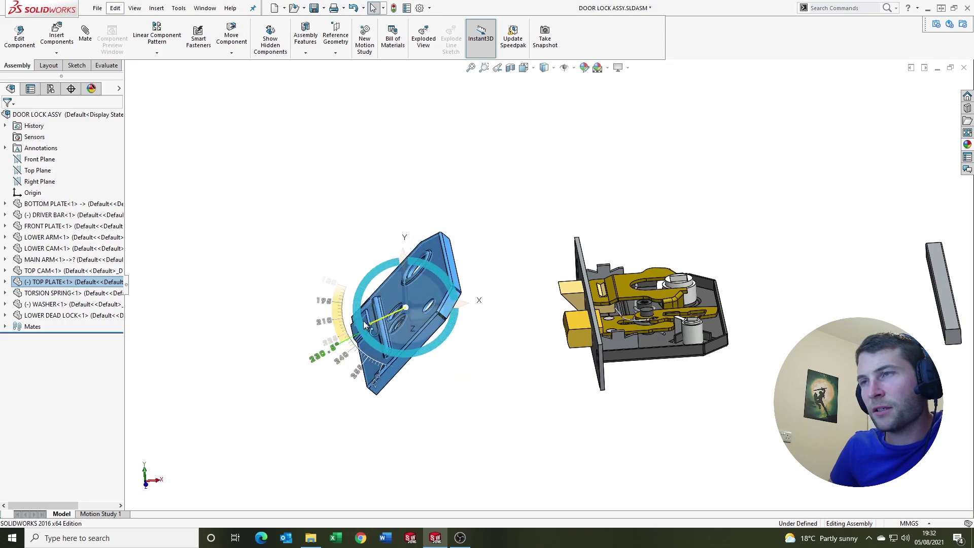
{"action": "mouse_move", "coordinate": [383, 282]}
{"action": "middle_mouse_down"}
{"action": "mouse_move", "coordinate": [343, 232]}
{"action": "mouse_move", "coordinate": [430, 286]}
{"action": "mouse_move", "coordinate": [513, 291]}
{"action": "middle_mouse_up"}
{"action": "left_click", "coordinate": [343, 232]}
Position the top plate over the lock body and check its fit
{"action": "scroll", "coordinate": [489, 297], "scroll_direction": "up", "scroll_amount": 2}
{"action": "scroll", "coordinate": [507, 300], "scroll_direction": "down", "scroll_amount": 5}
{"action": "scroll", "coordinate": [508, 297], "scroll_direction": "up", "scroll_amount": 2}
{"action": "scroll", "coordinate": [513, 291], "scroll_direction": "down", "scroll_amount": 2}
{"action": "left_click_drag", "start_coordinate": [513, 291], "coordinate": [711, 239]}
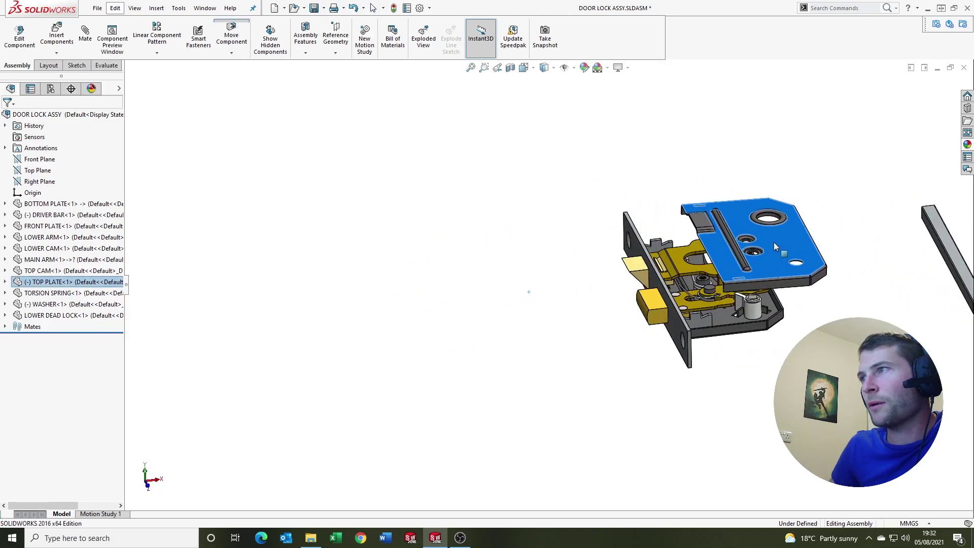
{"action": "mouse_move", "coordinate": [692, 239]}
{"action": "middle_mouse_down"}
{"action": "mouse_move", "coordinate": [566, 326]}
{"action": "mouse_move", "coordinate": [689, 206]}
{"action": "middle_mouse_up"}
{"action": "scroll", "coordinate": [689, 206], "scroll_direction": "down", "scroll_amount": 3}
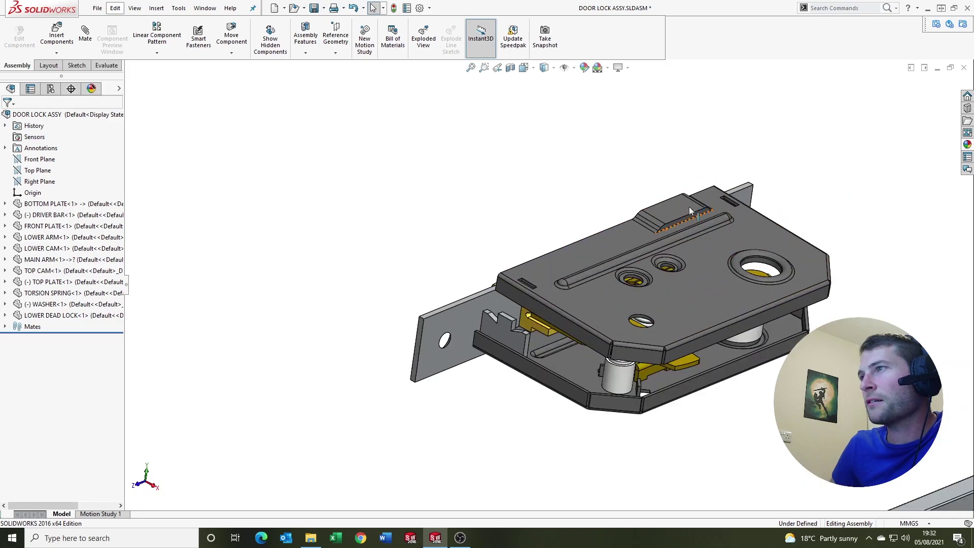
{"action": "scroll", "coordinate": [634, 270], "scroll_direction": "down", "scroll_amount": 2}
{"action": "scroll", "coordinate": [634, 274], "scroll_direction": "up", "scroll_amount": 2}
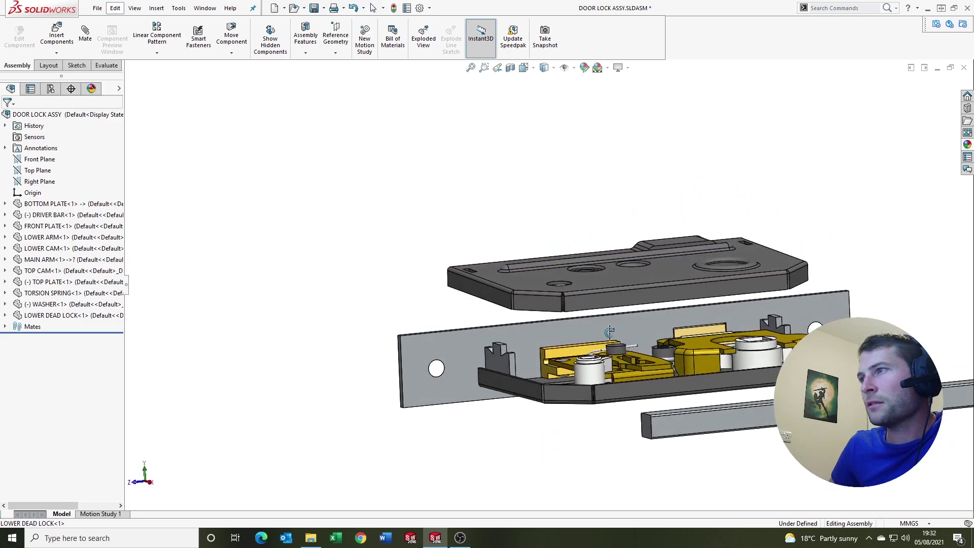
{"action": "mouse_move", "coordinate": [634, 274]}
{"action": "middle_mouse_down"}
{"action": "mouse_move", "coordinate": [705, 362]}
{"action": "mouse_move", "coordinate": [601, 340]}
{"action": "middle_mouse_up"}
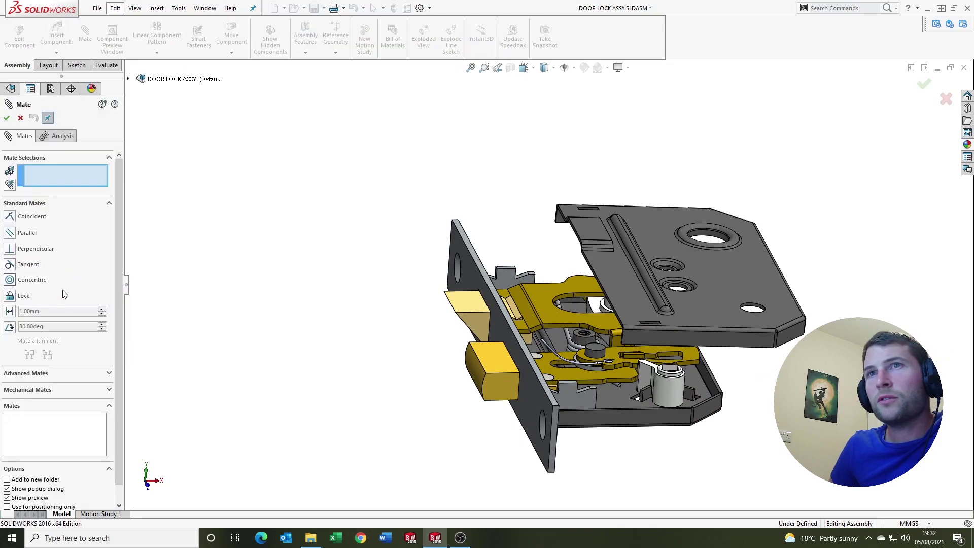
Width-mate the top plate's two side faces between the bottom plate's two tab faces
{"action": "left_click", "coordinate": [25, 374]}
{"action": "left_click", "coordinate": [15, 261]}
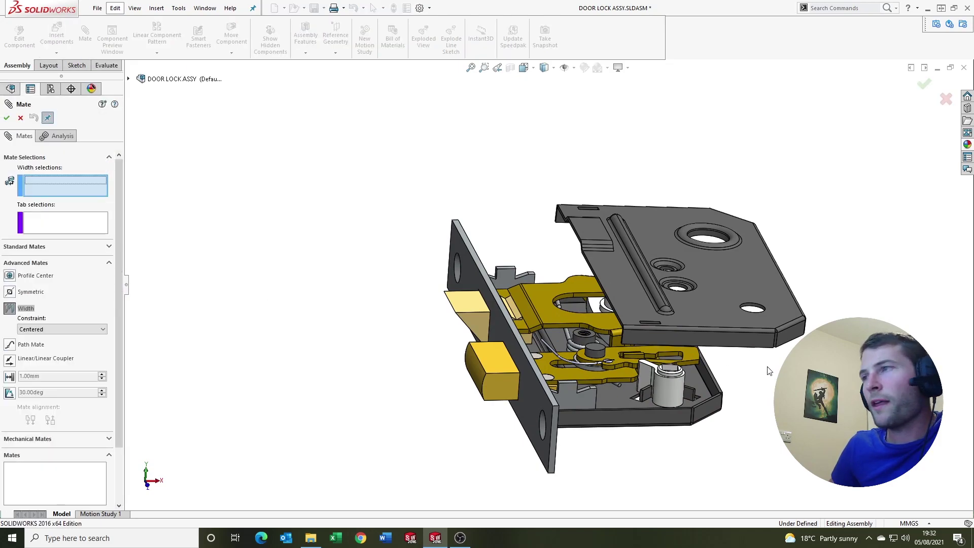
{"action": "left_click", "coordinate": [724, 339]}
{"action": "middle_click_drag", "start_coordinate": [724, 339], "coordinate": [511, 323]}
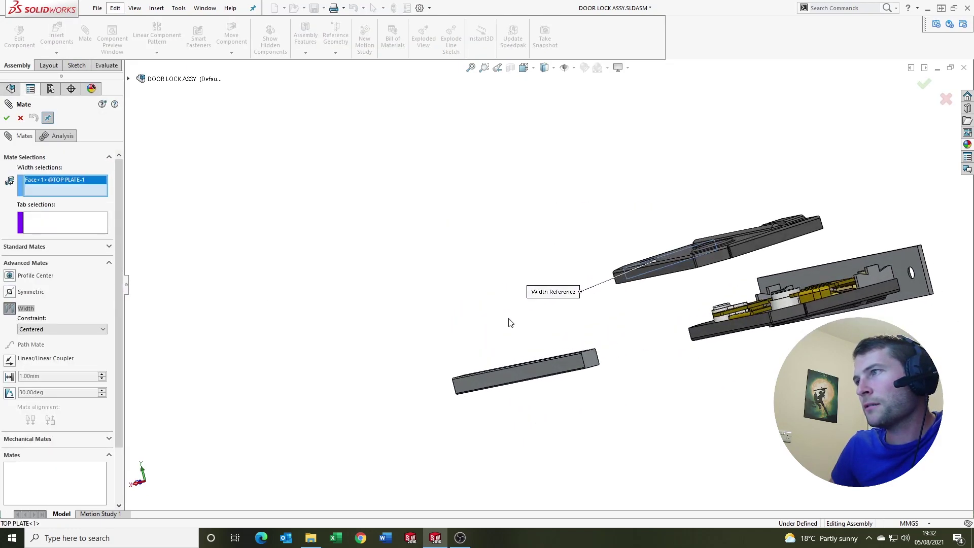
{"action": "left_click", "coordinate": [812, 227]}
{"action": "left_click", "coordinate": [836, 305]}
{"action": "middle_click_drag", "start_coordinate": [836, 305], "coordinate": [549, 332]}
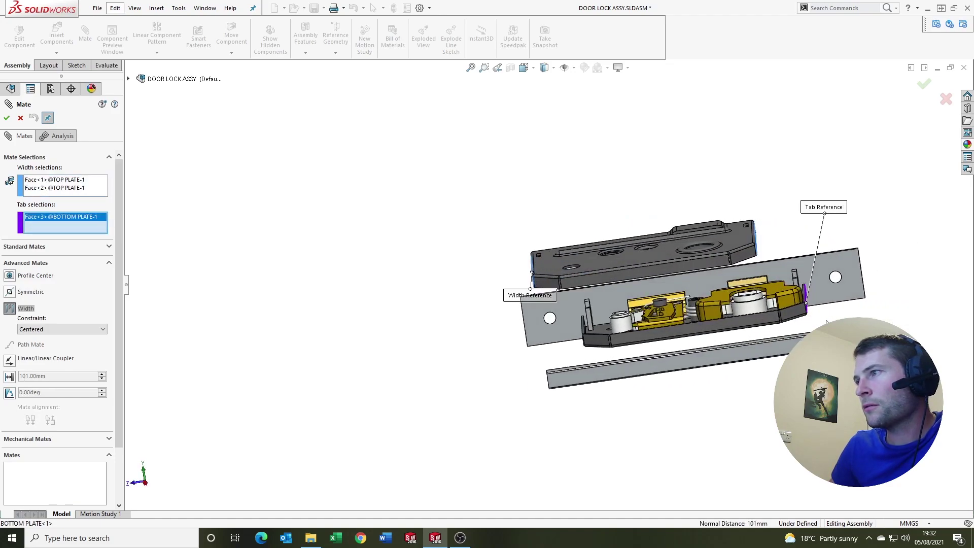
{"action": "left_click", "coordinate": [548, 329]}
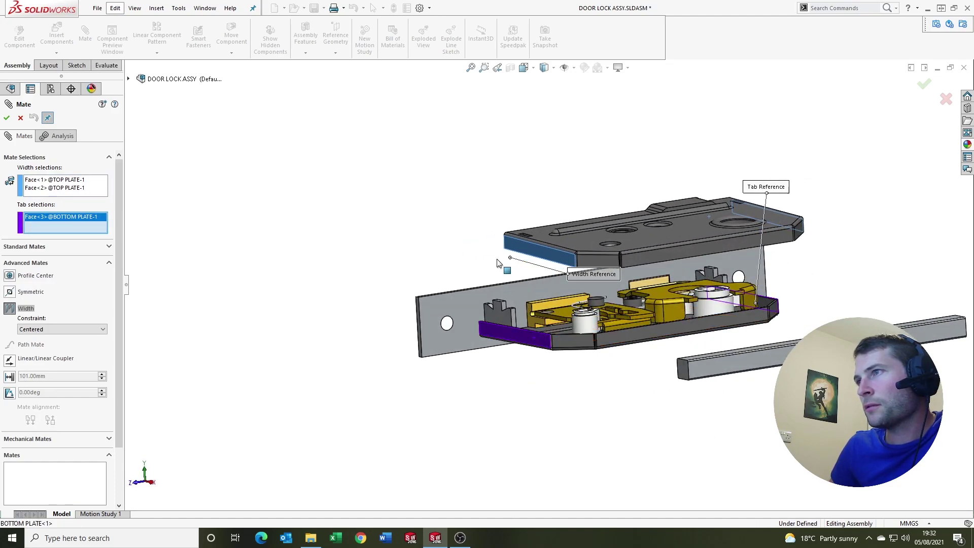
{"action": "left_click", "coordinate": [7, 118]}
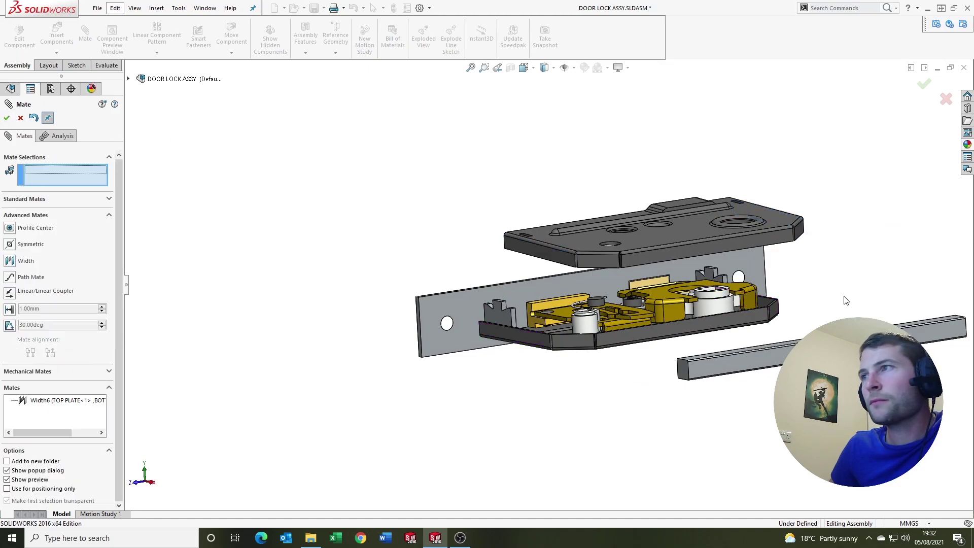
Select the top plate's edge face and the matching bottom plate edge face for the next mate
{"action": "mouse_move", "coordinate": [844, 299]}
{"action": "middle_mouse_down"}
{"action": "mouse_move", "coordinate": [707, 257]}
{"action": "mouse_move", "coordinate": [648, 252]}
{"action": "mouse_move", "coordinate": [667, 213]}
{"action": "middle_mouse_up"}
{"action": "scroll", "coordinate": [597, 261], "scroll_direction": "down", "scroll_amount": 2}
{"action": "scroll", "coordinate": [618, 252], "scroll_direction": "down", "scroll_amount": 3}
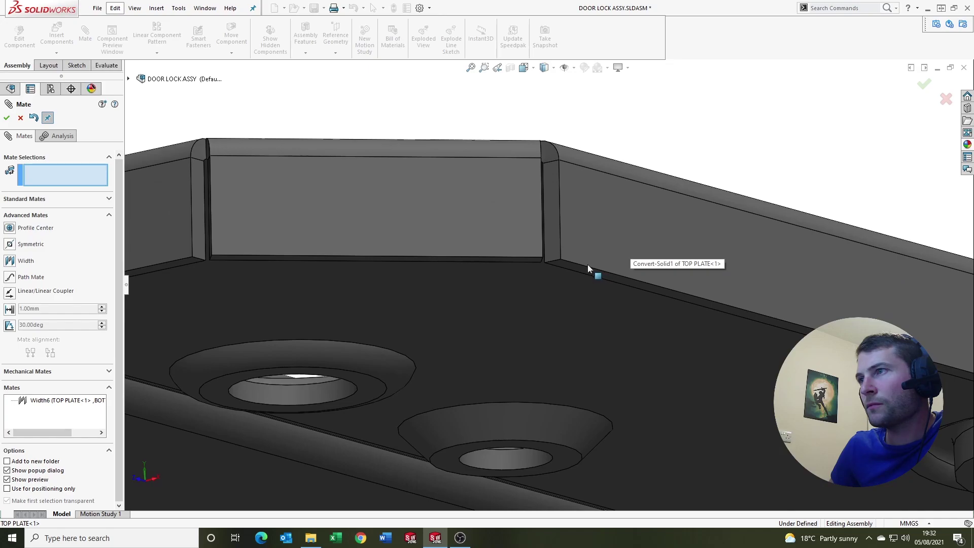
{"action": "left_click", "coordinate": [587, 265]}
{"action": "mouse_move", "coordinate": [588, 265]}
{"action": "middle_mouse_down"}
{"action": "mouse_move", "coordinate": [603, 334]}
{"action": "mouse_move", "coordinate": [595, 394]}
{"action": "mouse_move", "coordinate": [597, 325]}
{"action": "middle_mouse_up"}
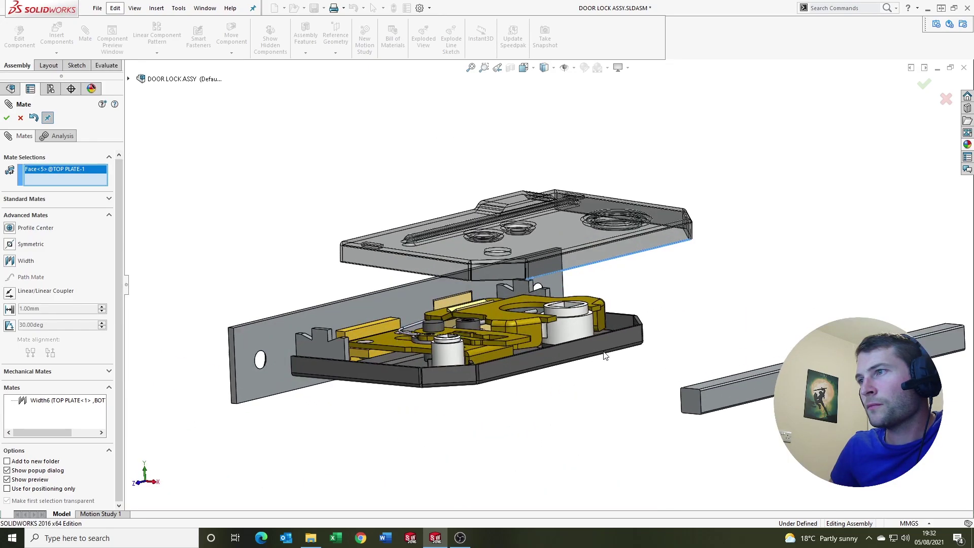
{"action": "scroll", "coordinate": [598, 325], "scroll_direction": "down", "scroll_amount": 5}
{"action": "scroll", "coordinate": [598, 324], "scroll_direction": "down", "scroll_amount": 1}
{"action": "left_click", "coordinate": [587, 327]}
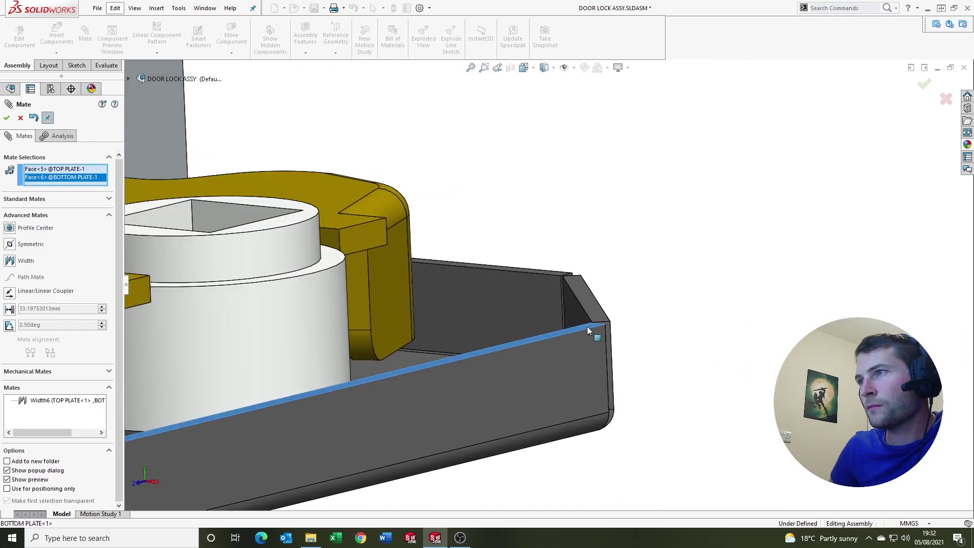
{"action": "scroll", "coordinate": [510, 317], "scroll_direction": "up", "scroll_amount": 3}
{"action": "scroll", "coordinate": [514, 299], "scroll_direction": "up", "scroll_amount": 2}
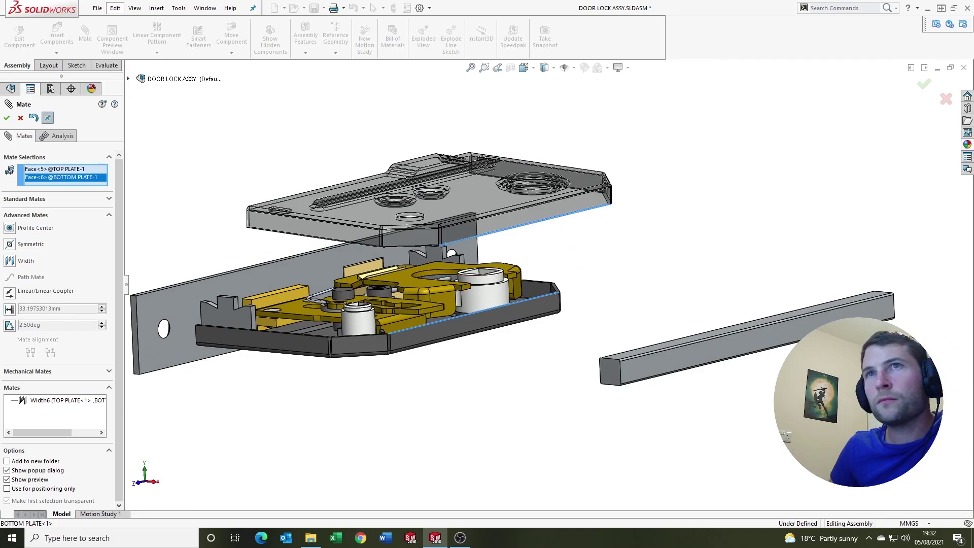
Accept the coincident mate seating the top plate flush on the bottom plate
{"action": "left_click", "coordinate": [38, 199]}
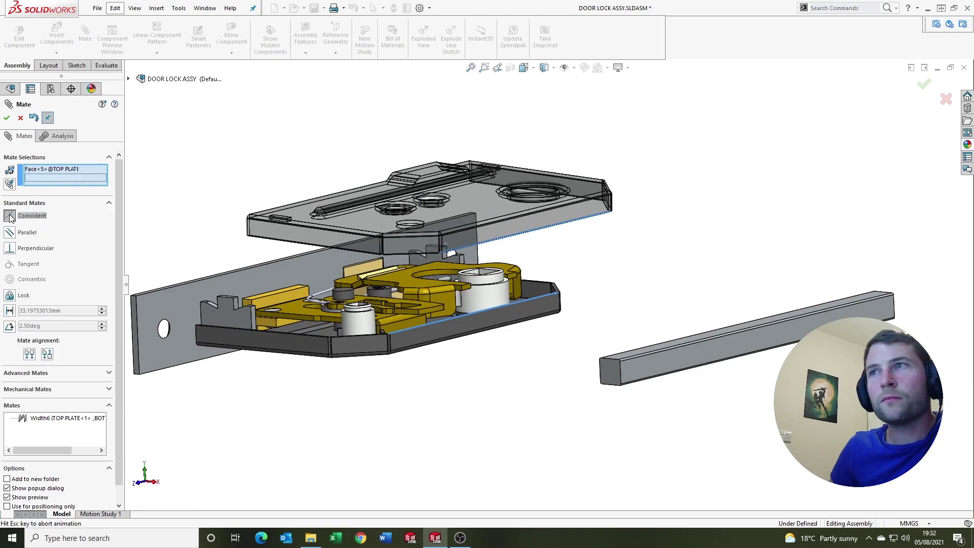
{"action": "left_click", "coordinate": [7, 118]}
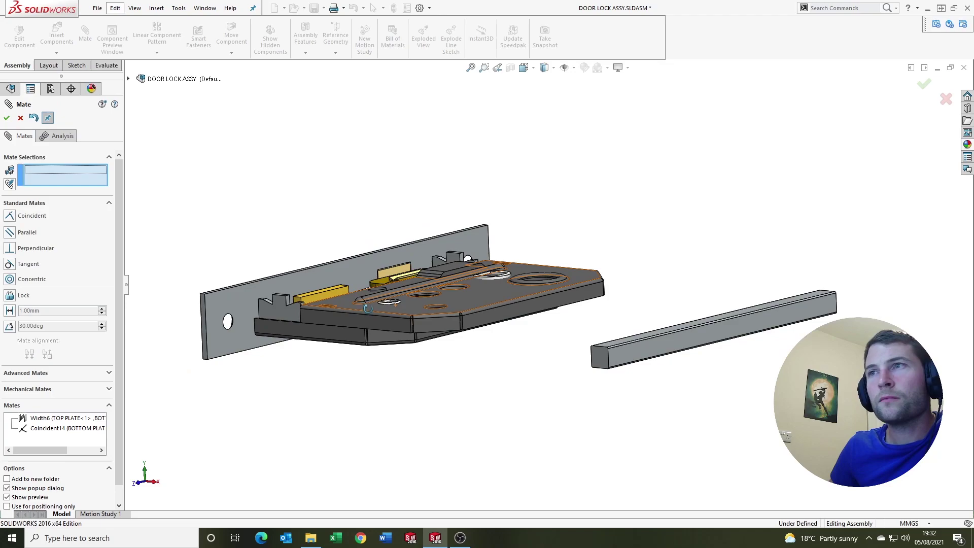
{"action": "middle_click_drag", "start_coordinate": [284, 305], "coordinate": [354, 293]}
{"action": "scroll", "coordinate": [354, 293], "scroll_direction": "down", "scroll_amount": 3}
{"action": "scroll", "coordinate": [395, 294], "scroll_direction": "down", "scroll_amount": 3}
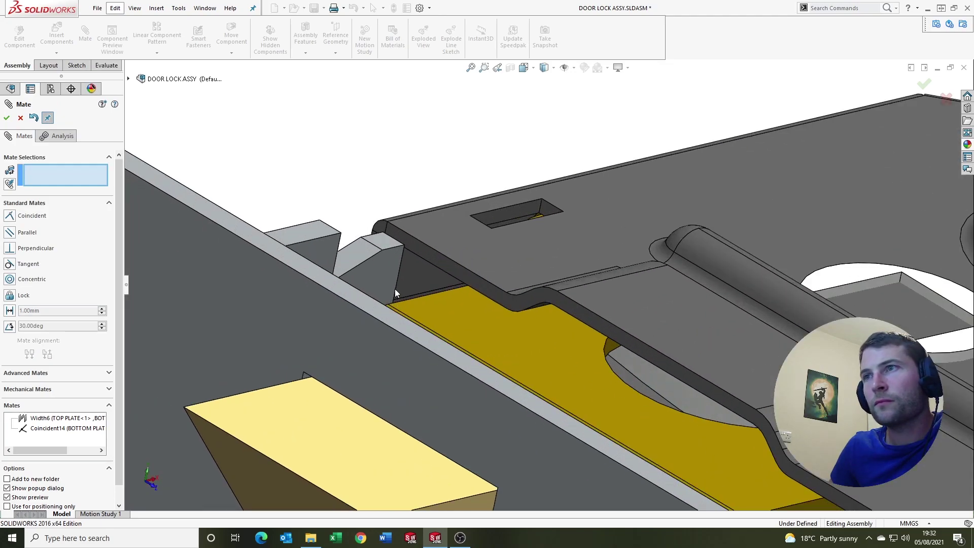
Mate a front plate face flush to its matching face with a coincident mate
{"action": "left_click", "coordinate": [411, 263]}
{"action": "middle_click_drag", "start_coordinate": [411, 264], "coordinate": [226, 283]}
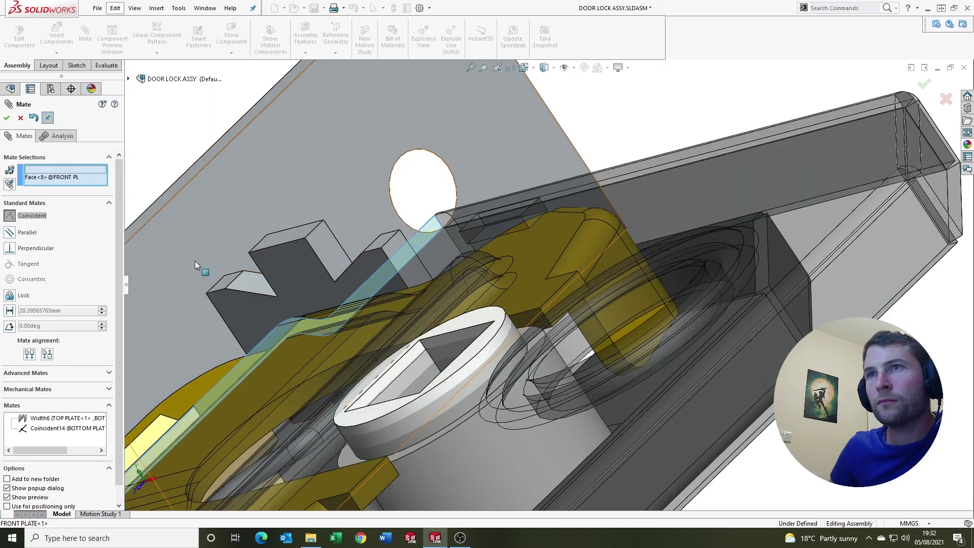
{"action": "left_click", "coordinate": [195, 261]}
{"action": "left_click", "coordinate": [180, 247]}
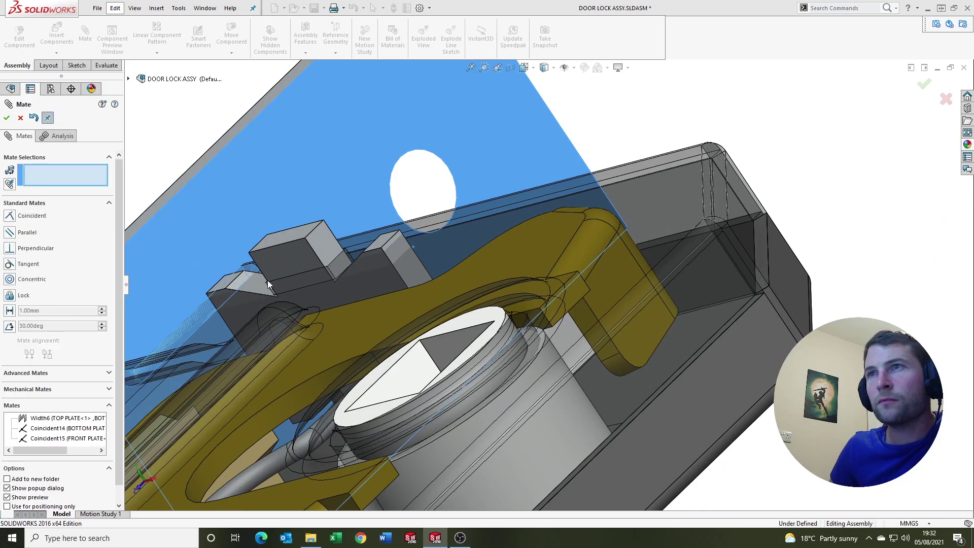
Inspect the mated plates from several angles and close the Mate tool
{"action": "mouse_move", "coordinate": [269, 284]}
{"action": "middle_mouse_down"}
{"action": "mouse_move", "coordinate": [242, 295]}
{"action": "mouse_move", "coordinate": [475, 493]}
{"action": "middle_mouse_up"}
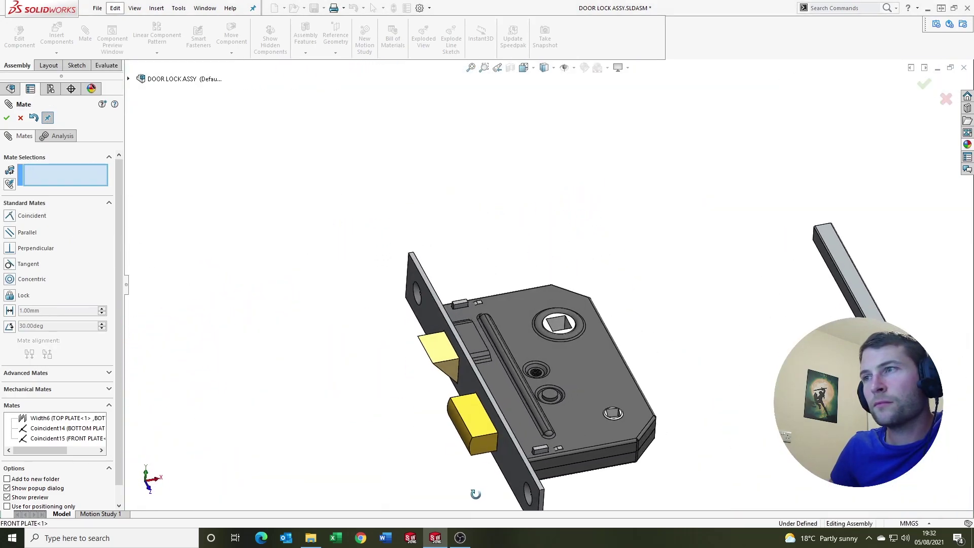
{"action": "scroll", "coordinate": [556, 428], "scroll_direction": "down", "scroll_amount": 1}
{"action": "scroll", "coordinate": [537, 410], "scroll_direction": "down", "scroll_amount": 4}
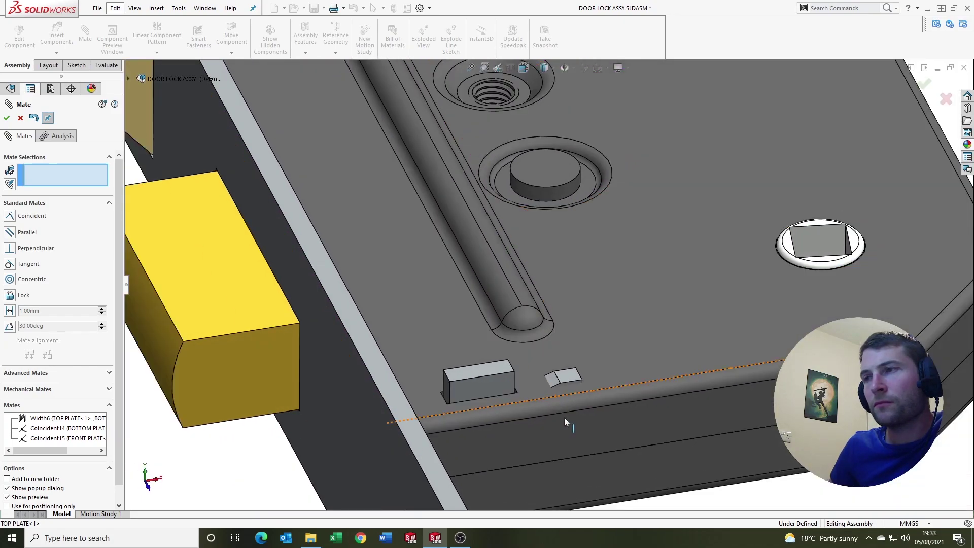
{"action": "scroll", "coordinate": [559, 366], "scroll_direction": "down", "scroll_amount": 1}
{"action": "scroll", "coordinate": [568, 337], "scroll_direction": "up", "scroll_amount": 3}
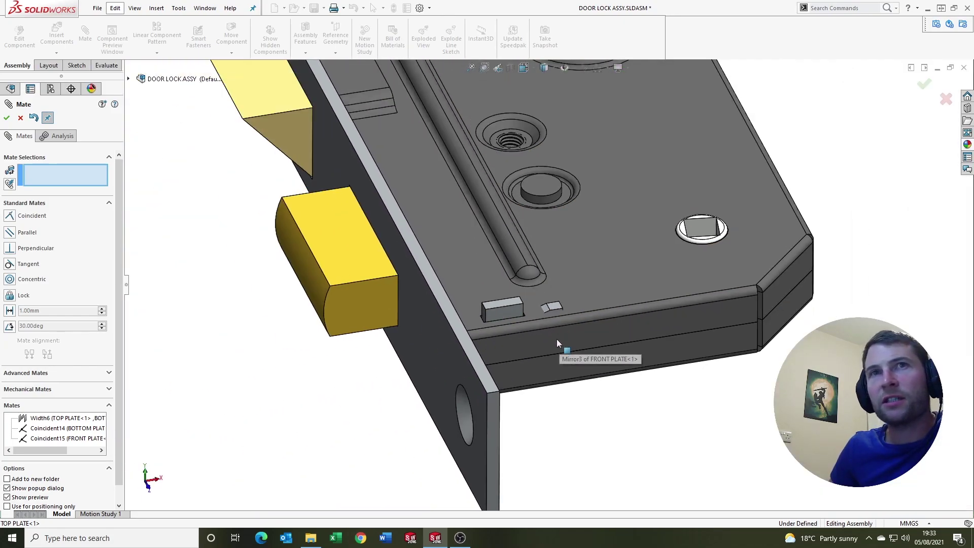
{"action": "mouse_move", "coordinate": [556, 339]}
{"action": "middle_mouse_down"}
{"action": "mouse_move", "coordinate": [519, 218]}
{"action": "mouse_move", "coordinate": [547, 221]}
{"action": "mouse_move", "coordinate": [507, 214]}
{"action": "middle_mouse_up"}
{"action": "scroll", "coordinate": [519, 217], "scroll_direction": "down", "scroll_amount": 1}
{"action": "scroll", "coordinate": [519, 218], "scroll_direction": "up", "scroll_amount": 3}
{"action": "scroll", "coordinate": [547, 221], "scroll_direction": "down", "scroll_amount": 3}
{"action": "scroll", "coordinate": [507, 214], "scroll_direction": "up", "scroll_amount": 3}
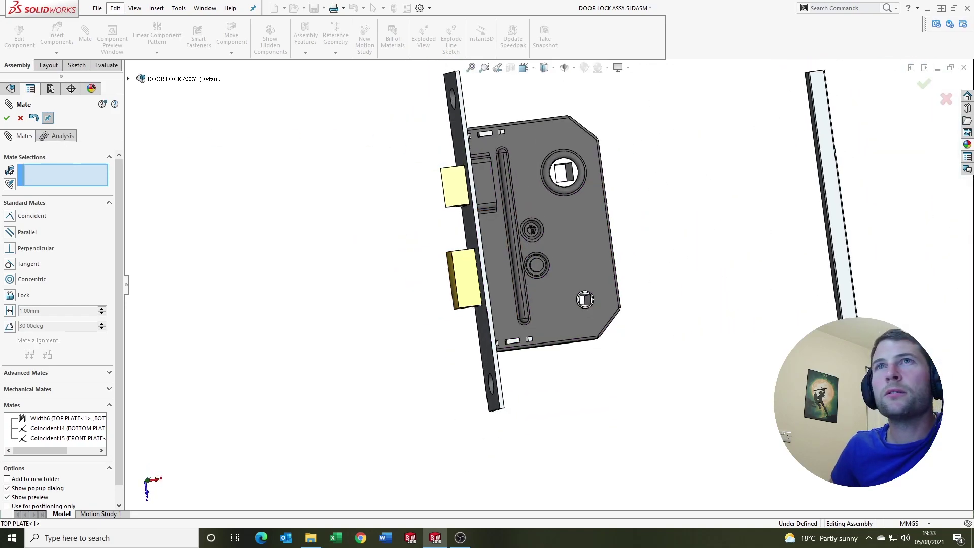
{"action": "key", "text": "Escape"}
{"action": "scroll", "coordinate": [533, 236], "scroll_direction": "up", "scroll_amount": 3}
{"action": "scroll", "coordinate": [702, 225], "scroll_direction": "down", "scroll_amount": 3}
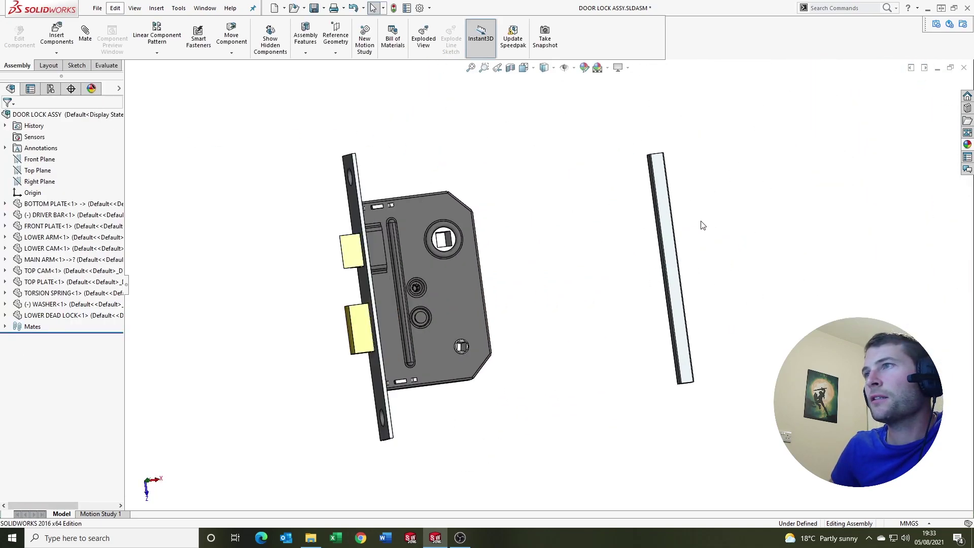
Select the driver bar and bring up its component options
{"action": "left_click", "coordinate": [659, 187]}
{"action": "middle_click_drag", "start_coordinate": [619, 228], "coordinate": [561, 304]}
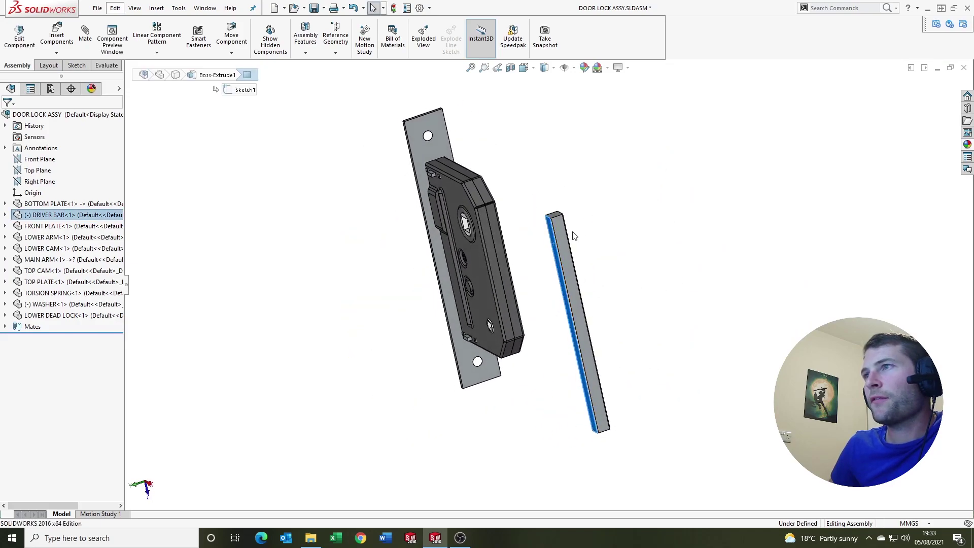
{"action": "scroll", "coordinate": [562, 245], "scroll_direction": "down", "scroll_amount": 3}
{"action": "right_click", "coordinate": [561, 245]}
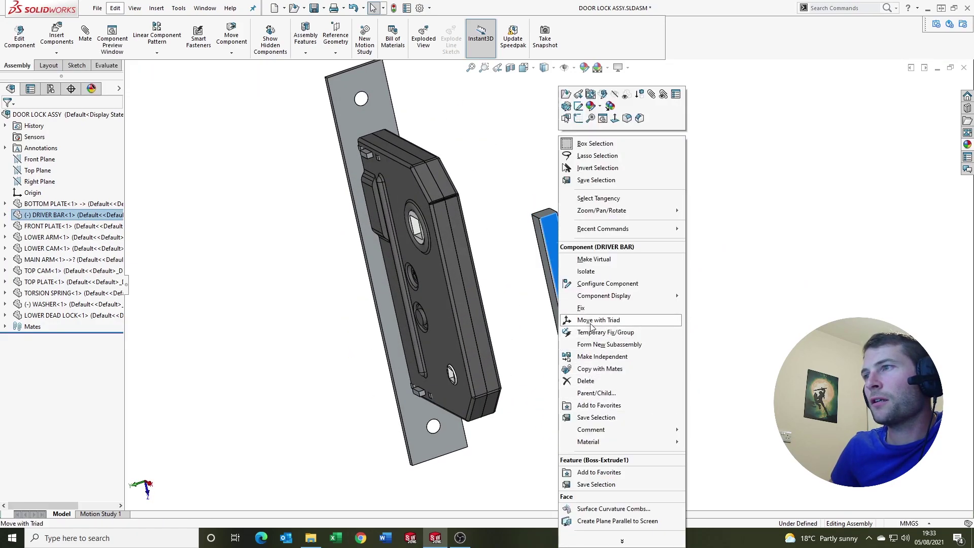
Rotate the driver bar from upright to horizontal and switch to a flat standard view
{"action": "left_click", "coordinate": [591, 321]}
{"action": "scroll", "coordinate": [563, 325], "scroll_direction": "up", "scroll_amount": 2}
{"action": "left_click_drag", "start_coordinate": [556, 369], "coordinate": [582, 338]}
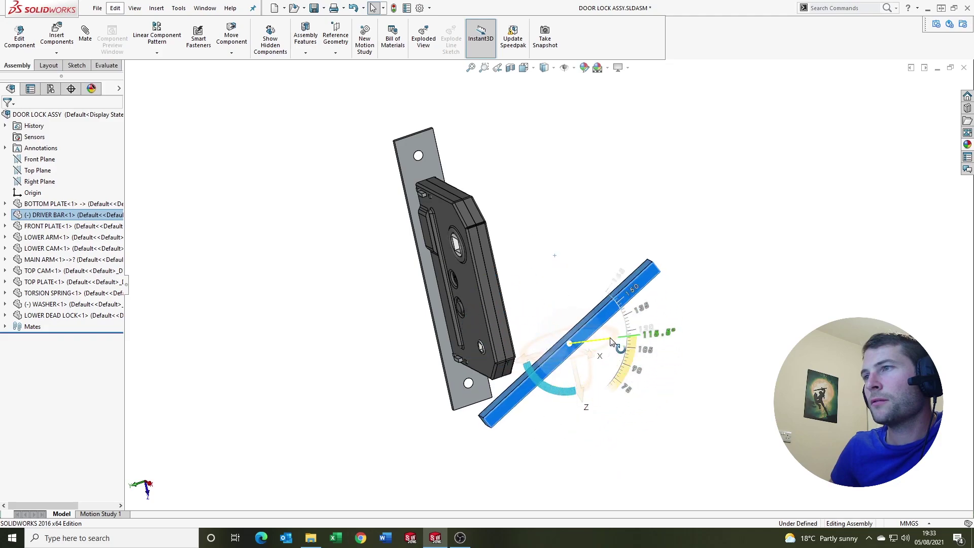
{"action": "left_click", "coordinate": [524, 298]}
{"action": "key", "text": "ctrl+5"}
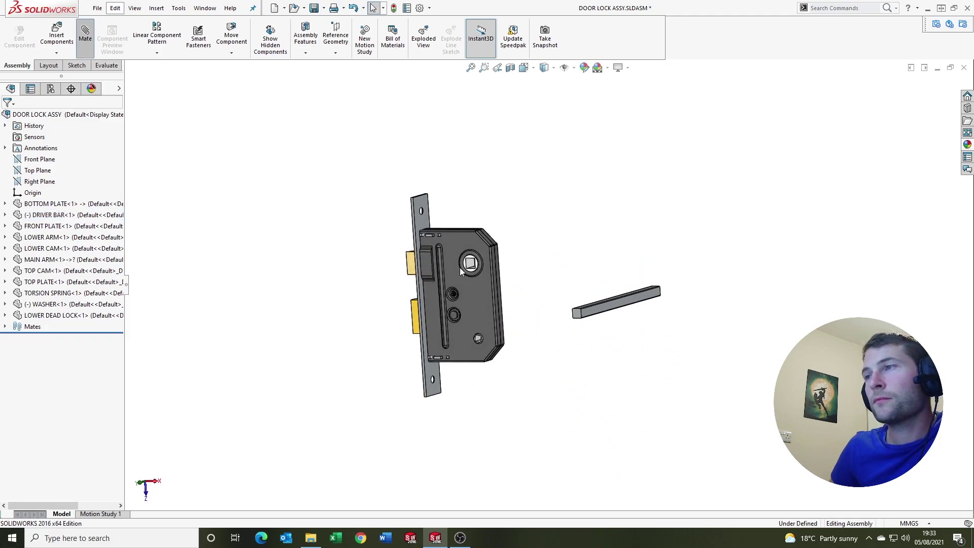
{"action": "scroll", "coordinate": [621, 335], "scroll_direction": "down", "scroll_amount": 3}
Add a width mate centring two driver bar faces between the top cam's square-hole faces
{"action": "left_click", "coordinate": [591, 300]}
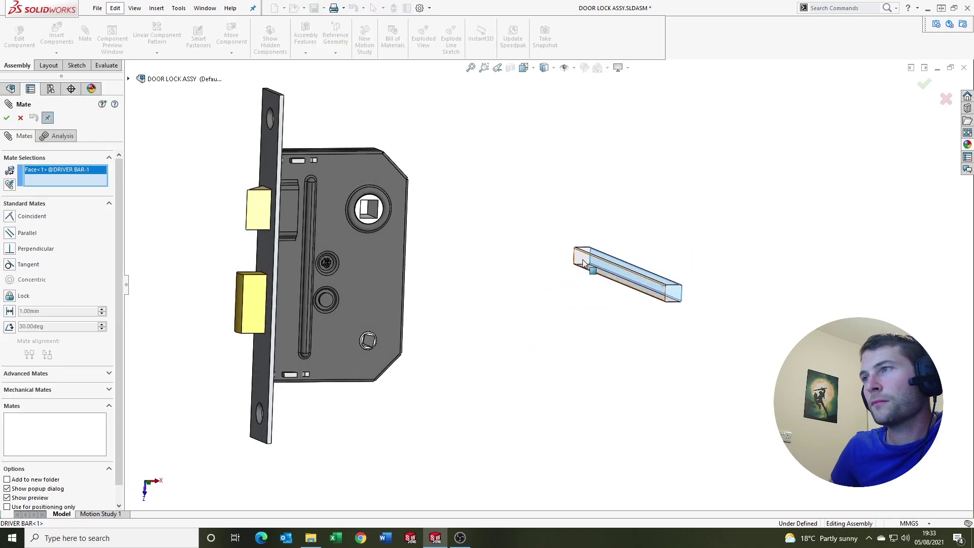
{"action": "left_click", "coordinate": [44, 372]}
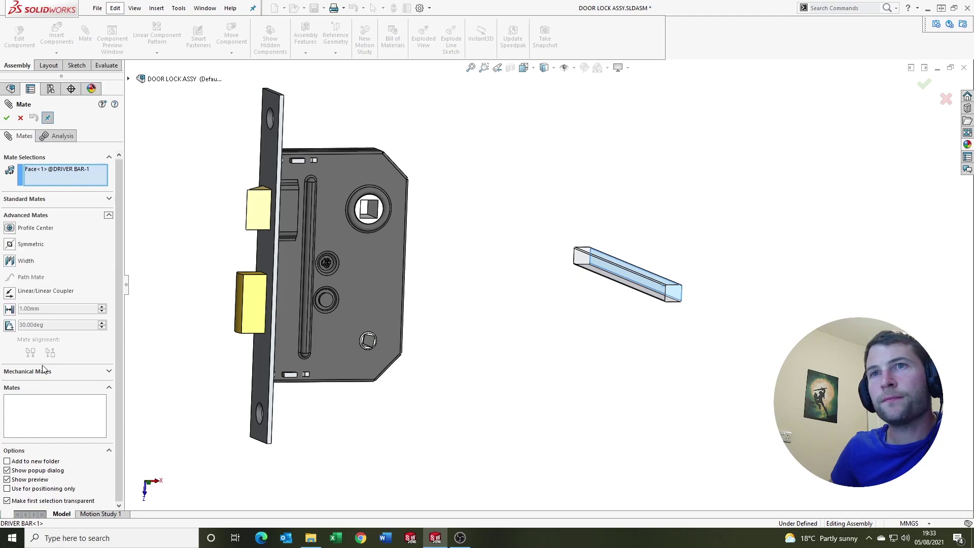
{"action": "left_click", "coordinate": [10, 261]}
{"action": "left_click", "coordinate": [609, 276]}
{"action": "scroll", "coordinate": [567, 263], "scroll_direction": "down", "scroll_amount": 2}
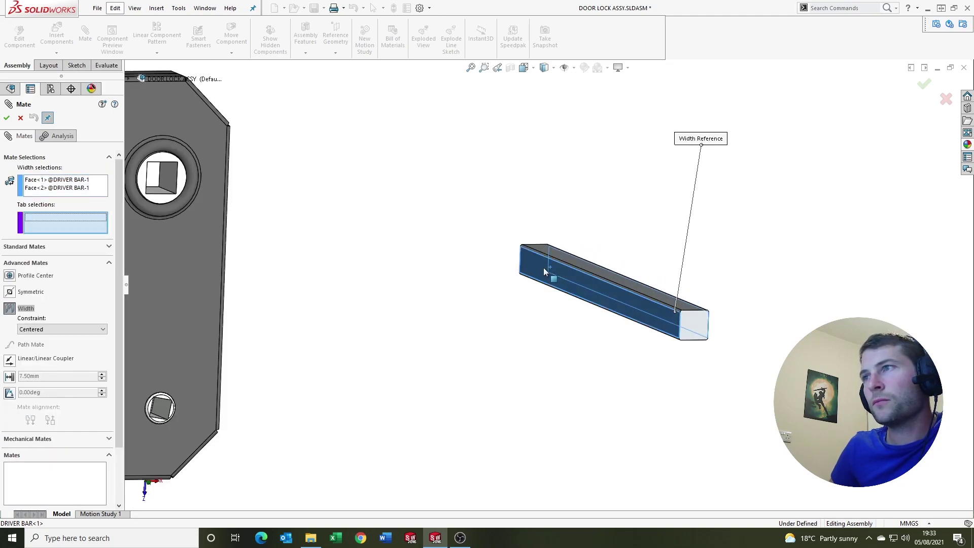
{"action": "scroll", "coordinate": [543, 267], "scroll_direction": "up", "scroll_amount": 3}
{"action": "scroll", "coordinate": [362, 232], "scroll_direction": "down", "scroll_amount": 2}
{"action": "scroll", "coordinate": [382, 229], "scroll_direction": "down", "scroll_amount": 2}
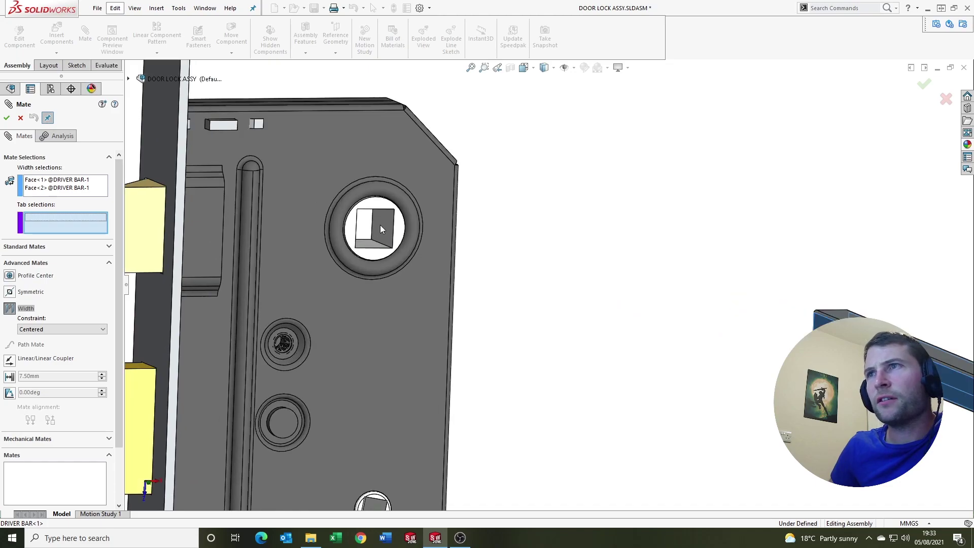
{"action": "middle_click_drag", "start_coordinate": [378, 241], "coordinate": [330, 236]}
{"action": "left_click", "coordinate": [345, 231]}
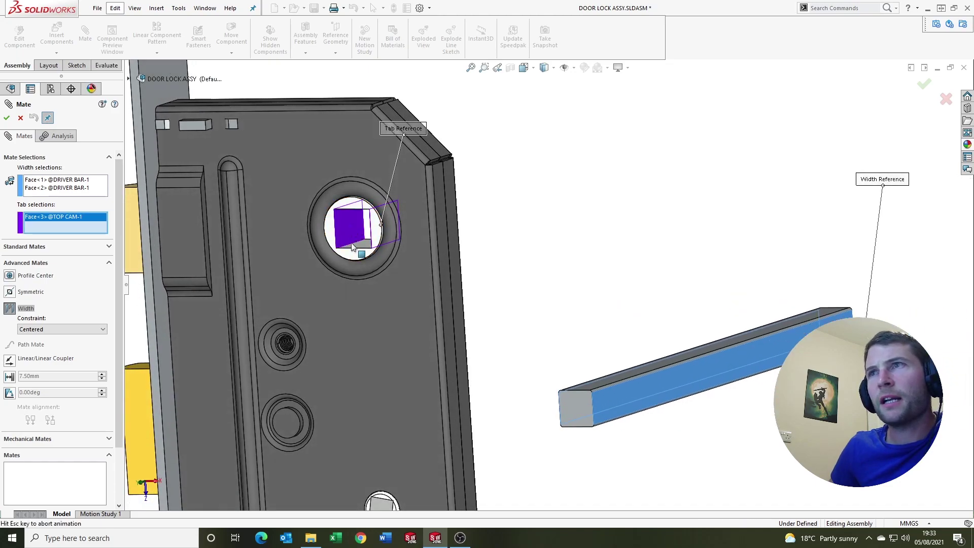
{"action": "scroll", "coordinate": [440, 249], "scroll_direction": "up", "scroll_amount": 1}
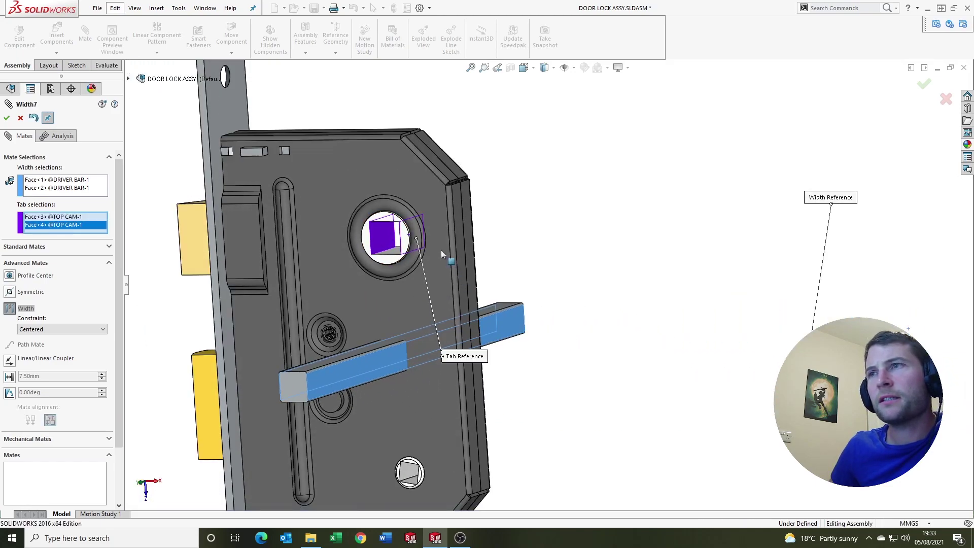
{"action": "left_click", "coordinate": [6, 119]}
Start a second width mate using the driver bar's other two opposite faces
{"action": "scroll", "coordinate": [424, 289], "scroll_direction": "up", "scroll_amount": 2}
{"action": "scroll", "coordinate": [424, 305], "scroll_direction": "up", "scroll_amount": 2}
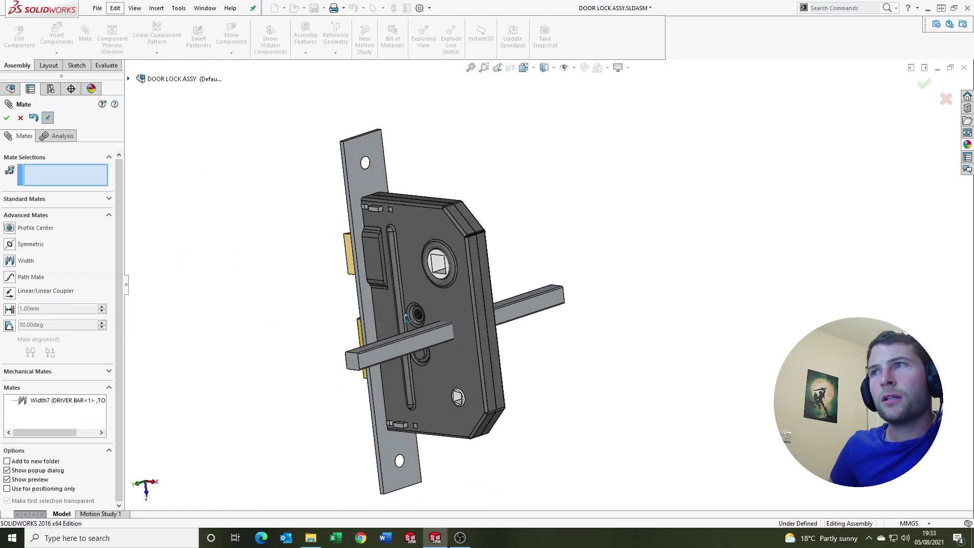
{"action": "scroll", "coordinate": [425, 318], "scroll_direction": "down", "scroll_amount": 2}
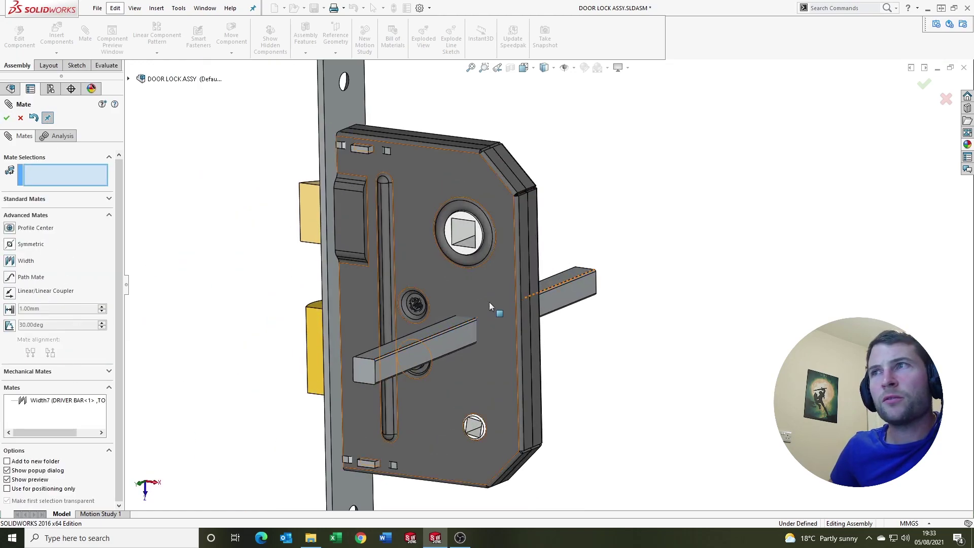
{"action": "scroll", "coordinate": [490, 303], "scroll_direction": "up", "scroll_amount": 2}
{"action": "scroll", "coordinate": [515, 297], "scroll_direction": "down", "scroll_amount": 3}
{"action": "scroll", "coordinate": [504, 318], "scroll_direction": "down", "scroll_amount": 1}
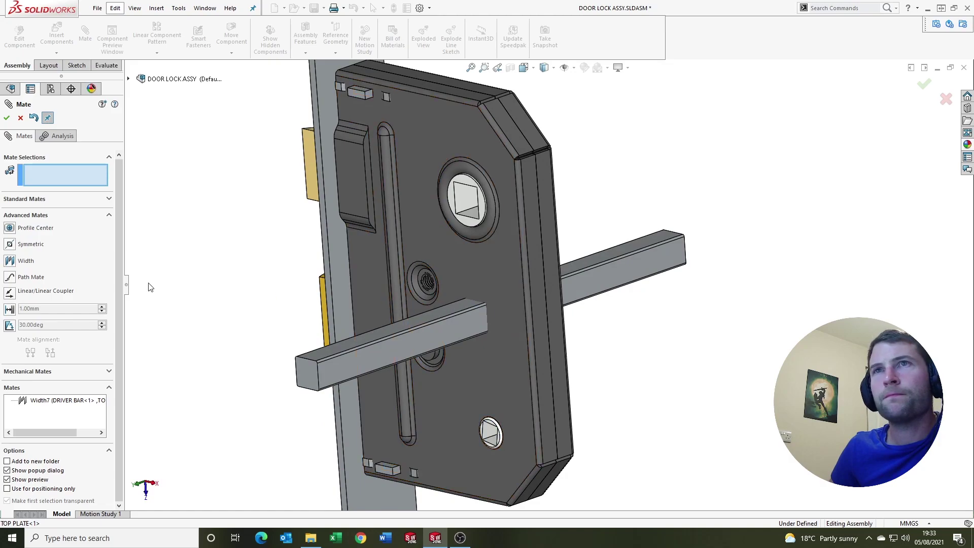
{"action": "left_click", "coordinate": [10, 261]}
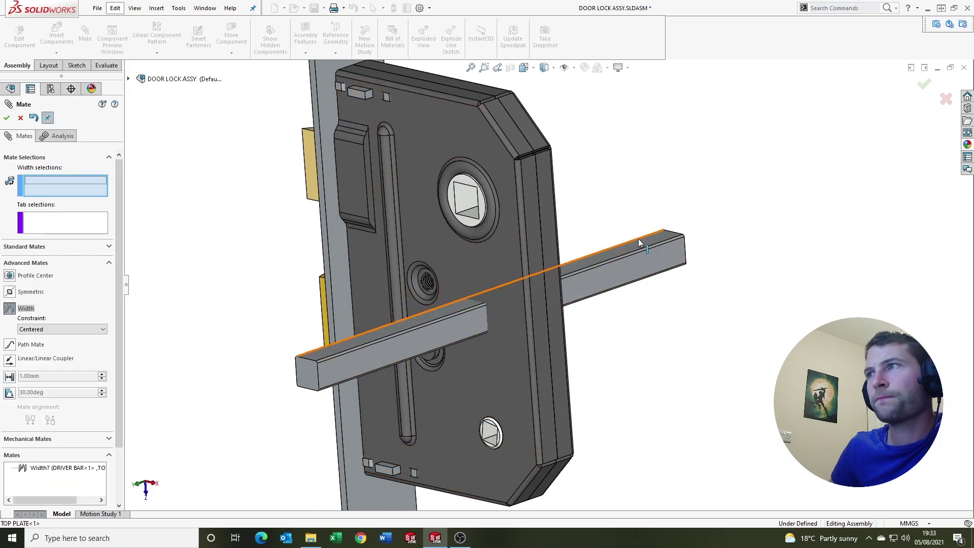
{"action": "left_click", "coordinate": [639, 256]}
{"action": "middle_click_drag", "start_coordinate": [640, 272], "coordinate": [541, 168]}
{"action": "left_click", "coordinate": [591, 270]}
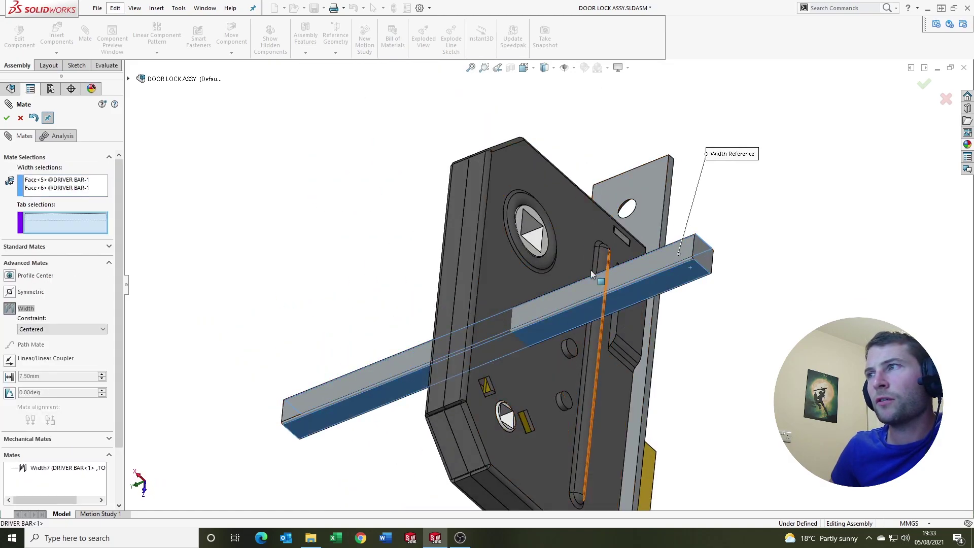
Add the top cam's two opposite square-hole faces, accept the width mate and close mating
{"action": "middle_click_drag", "start_coordinate": [591, 270], "coordinate": [568, 285]}
{"action": "scroll", "coordinate": [568, 285], "scroll_direction": "up", "scroll_amount": 2}
{"action": "scroll", "coordinate": [568, 285], "scroll_direction": "down", "scroll_amount": 2}
{"action": "scroll", "coordinate": [582, 296], "scroll_direction": "down", "scroll_amount": 2}
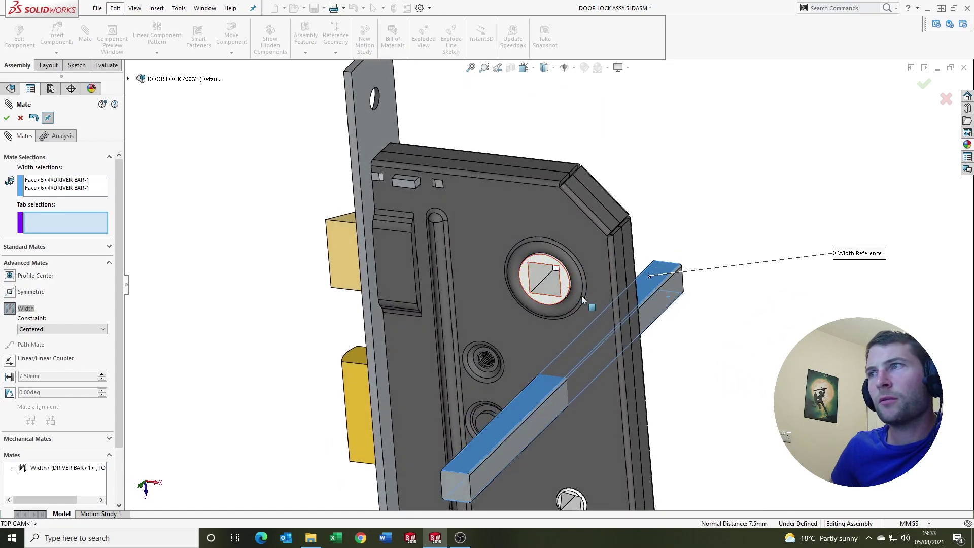
{"action": "left_click", "coordinate": [553, 293]}
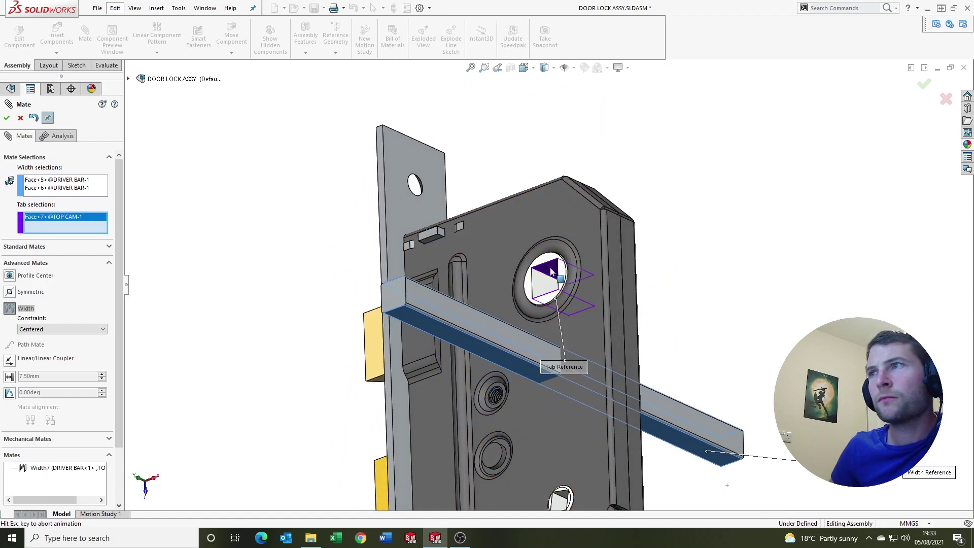
{"action": "left_click", "coordinate": [551, 272]}
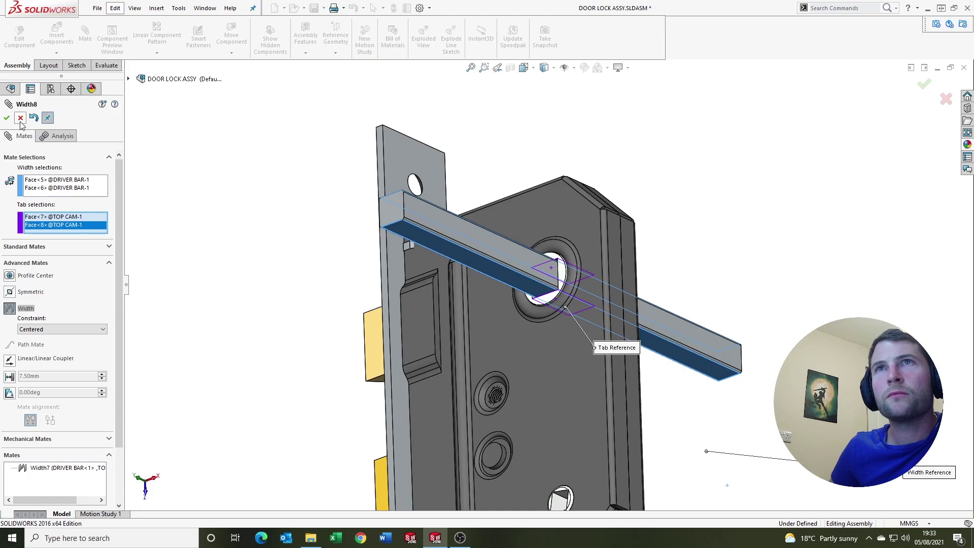
{"action": "left_click", "coordinate": [7, 118]}
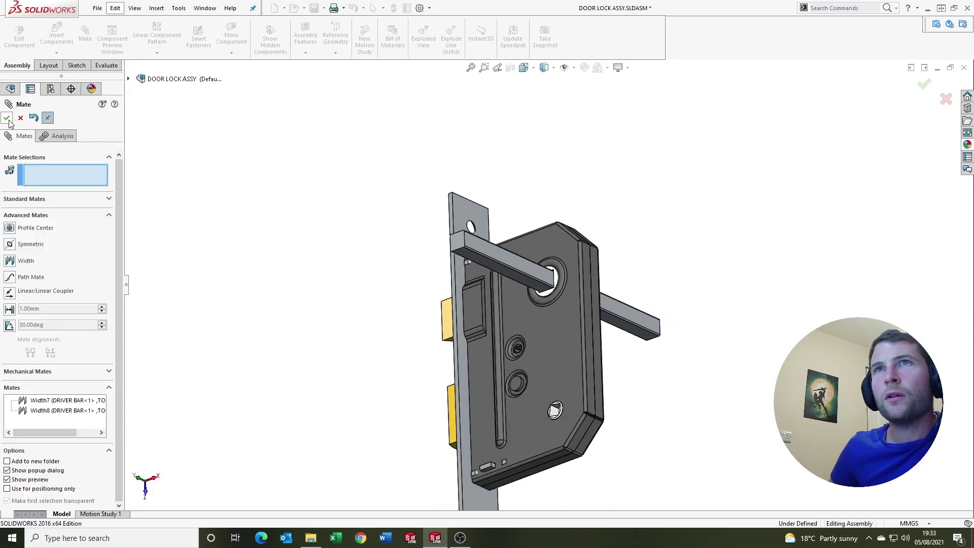
{"action": "left_click", "coordinate": [8, 118]}
{"action": "mouse_move", "coordinate": [293, 235]}
{"action": "middle_mouse_down"}
{"action": "mouse_move", "coordinate": [513, 347]}
{"action": "mouse_move", "coordinate": [538, 338]}
{"action": "mouse_move", "coordinate": [546, 277]}
{"action": "middle_mouse_up"}
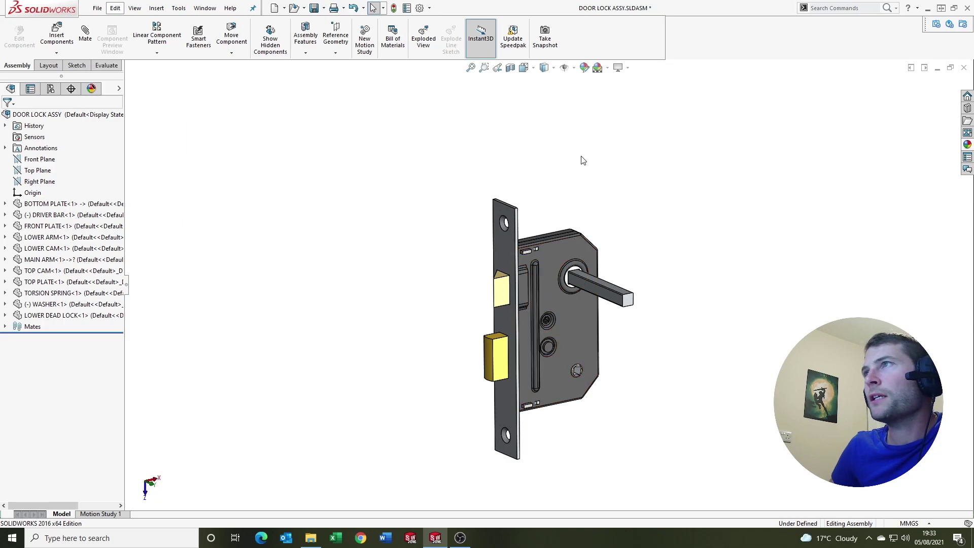
Turn on RealView Graphics and Perspective view with observer position 1.2
{"action": "left_click", "coordinate": [653, 81]}
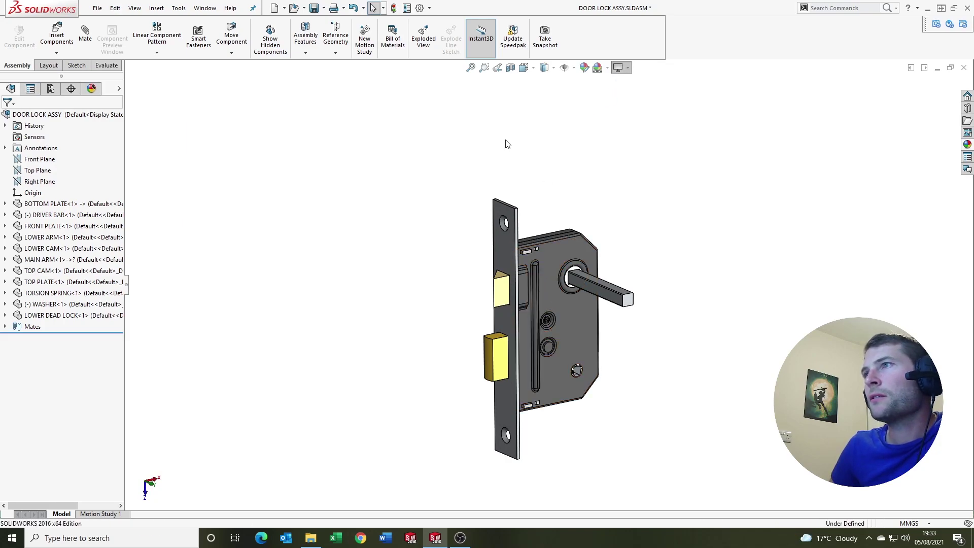
{"action": "scroll", "coordinate": [541, 320], "scroll_direction": "down", "scroll_amount": 1}
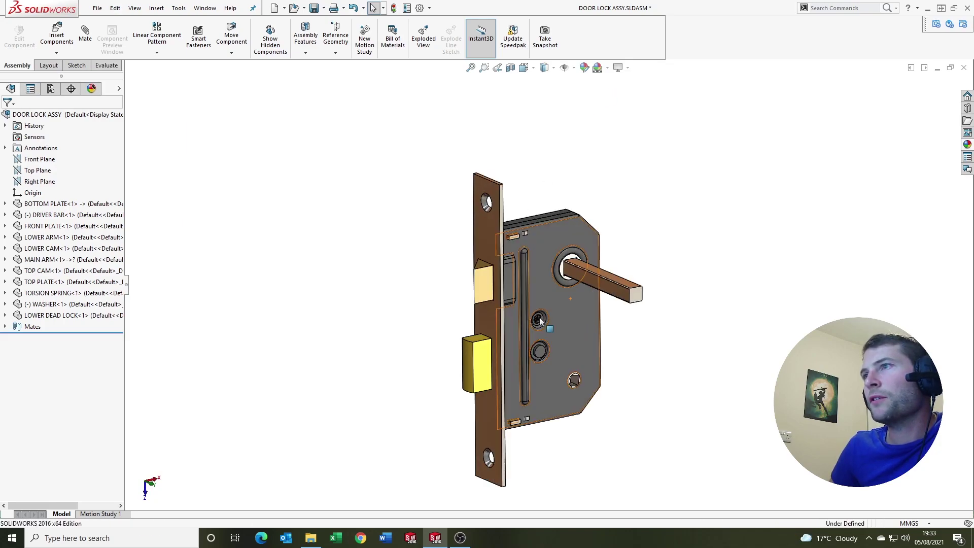
{"action": "left_click", "coordinate": [135, 8]}
{"action": "mouse_move", "coordinate": [152, 53]}
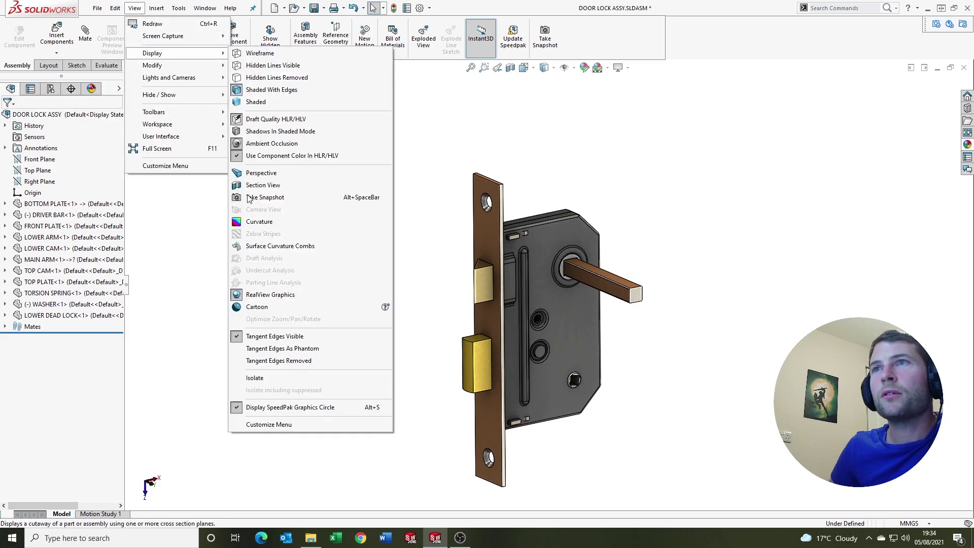
{"action": "left_click", "coordinate": [256, 173]}
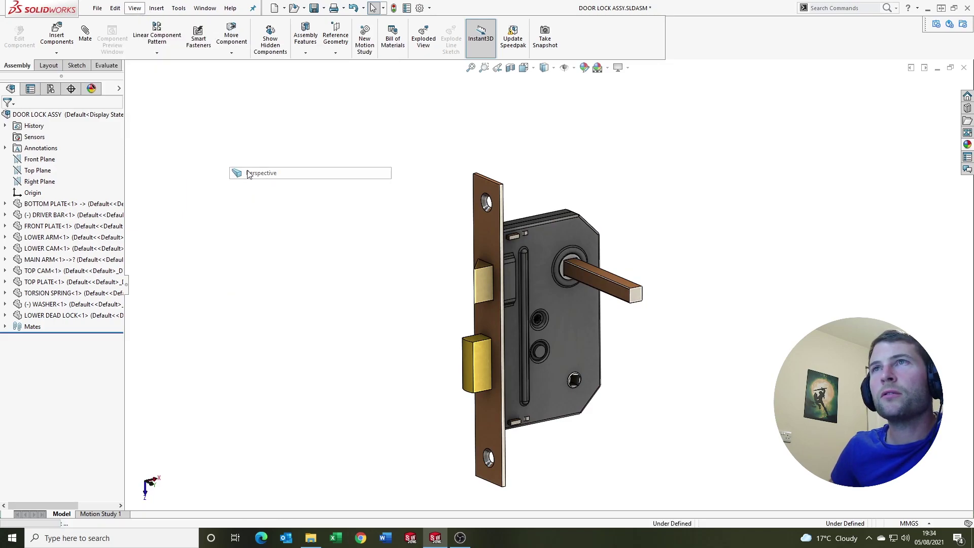
{"action": "left_click", "coordinate": [135, 8]}
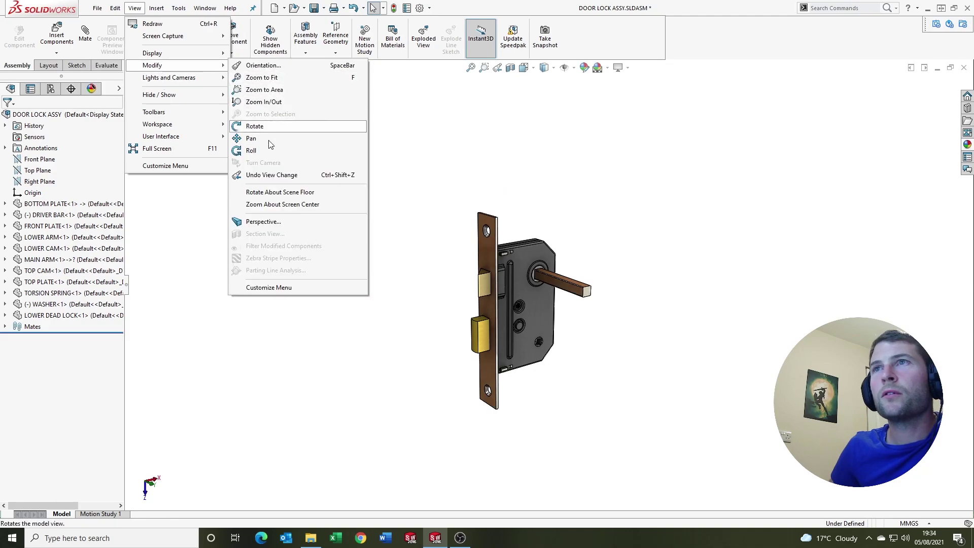
{"action": "left_click", "coordinate": [259, 223]}
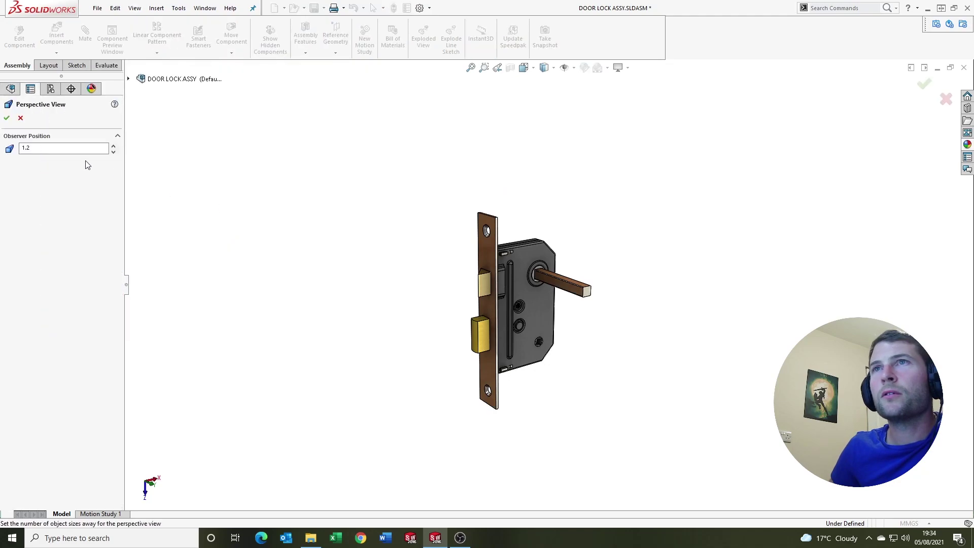
{"action": "left_click", "coordinate": [7, 118]}
Slide the driver bar outward along its axis
{"action": "scroll", "coordinate": [589, 214], "scroll_direction": "down", "scroll_amount": 3}
{"action": "scroll", "coordinate": [589, 236], "scroll_direction": "down", "scroll_amount": 2}
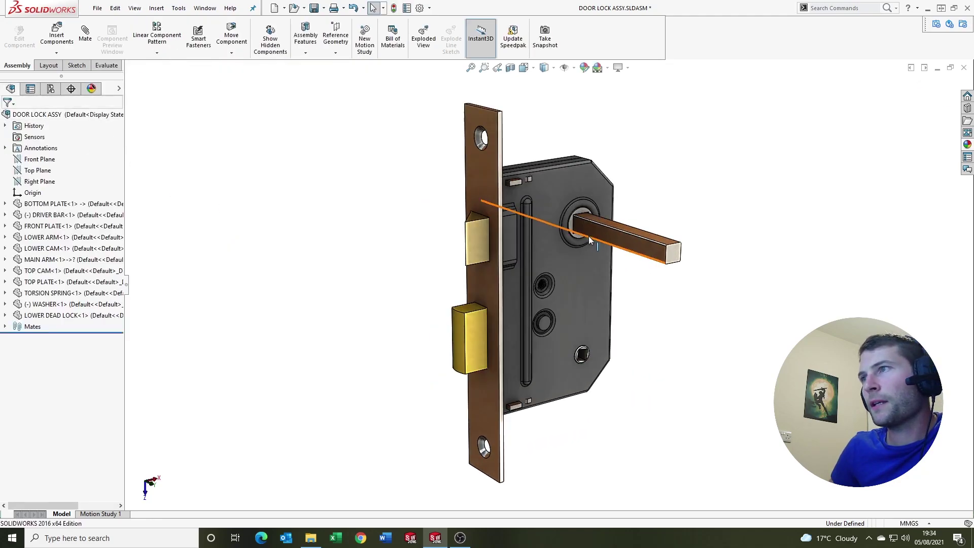
{"action": "left_click_drag", "start_coordinate": [589, 236], "coordinate": [634, 256]}
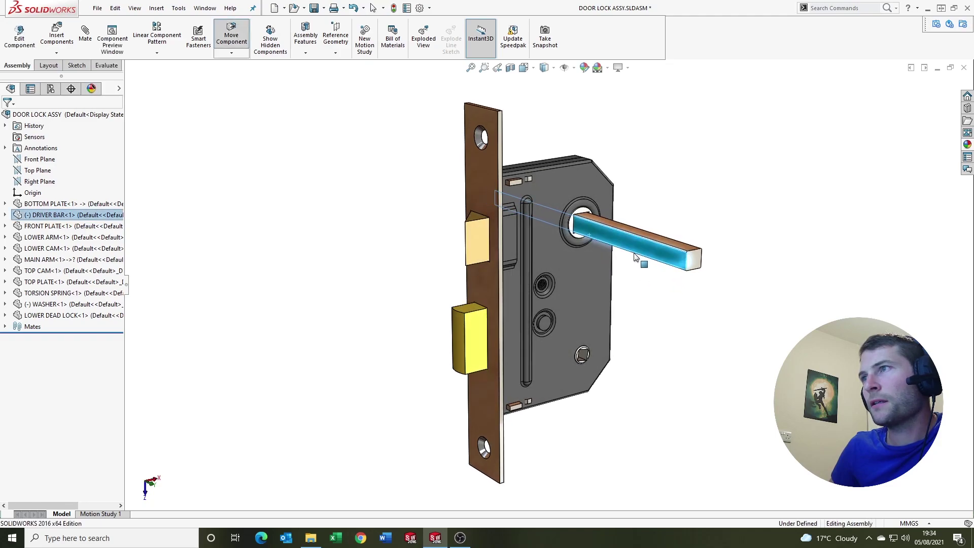
{"action": "left_click", "coordinate": [670, 187]}
{"action": "mouse_move", "coordinate": [670, 187]}
{"action": "middle_mouse_down"}
{"action": "mouse_move", "coordinate": [628, 222]}
{"action": "mouse_move", "coordinate": [538, 222]}
{"action": "middle_mouse_up"}
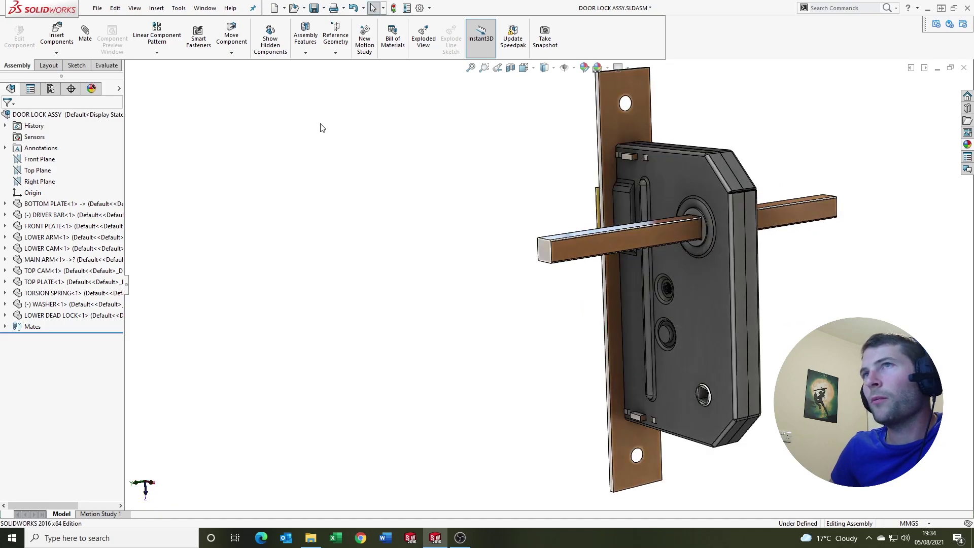
Width-mate the driver bar's two side faces between the bottom and top plate faces
{"action": "left_click", "coordinate": [553, 244]}
{"action": "mouse_move", "coordinate": [553, 245]}
{"action": "middle_mouse_down"}
{"action": "mouse_move", "coordinate": [683, 276]}
{"action": "mouse_move", "coordinate": [955, 183]}
{"action": "middle_mouse_up"}
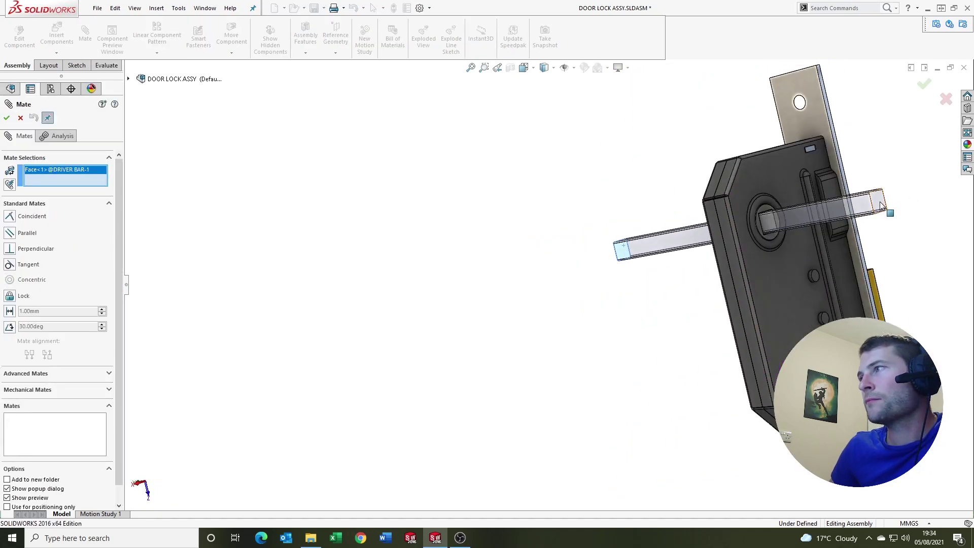
{"action": "left_click", "coordinate": [83, 374]}
{"action": "left_click", "coordinate": [9, 261]}
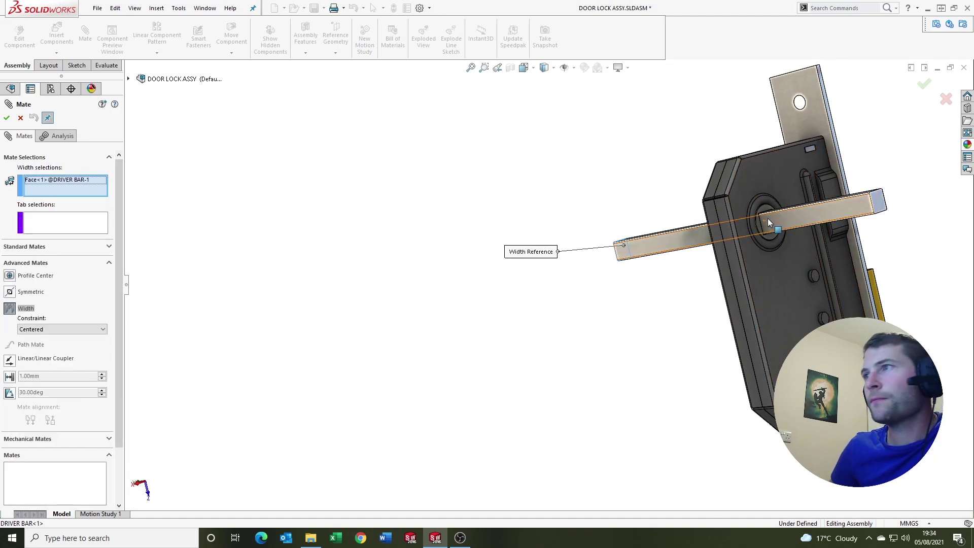
{"action": "left_click", "coordinate": [864, 210]}
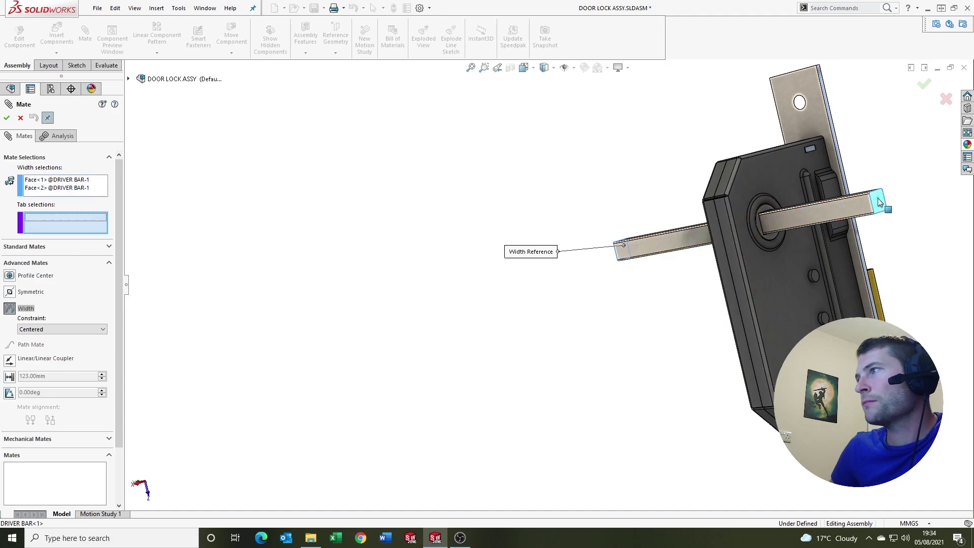
{"action": "left_click", "coordinate": [775, 270]}
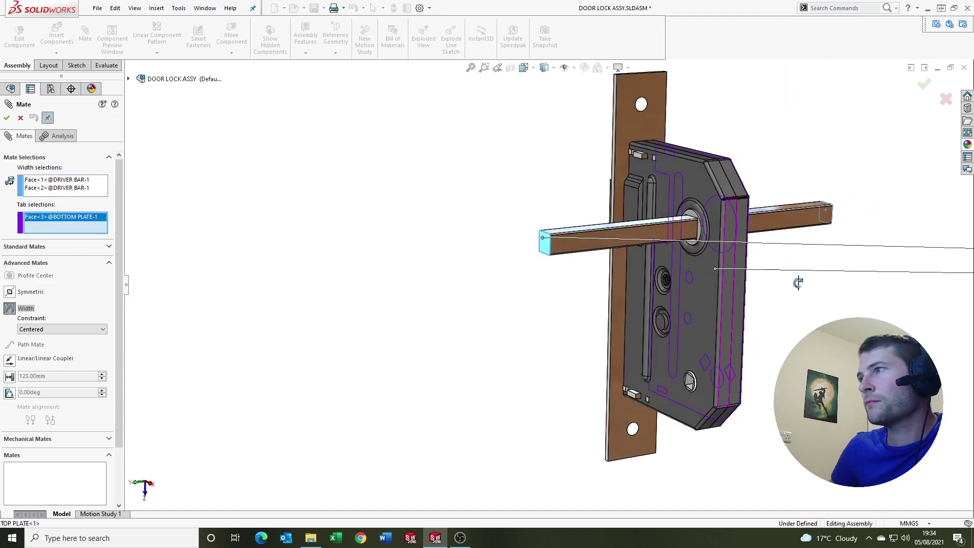
{"action": "left_click", "coordinate": [706, 289]}
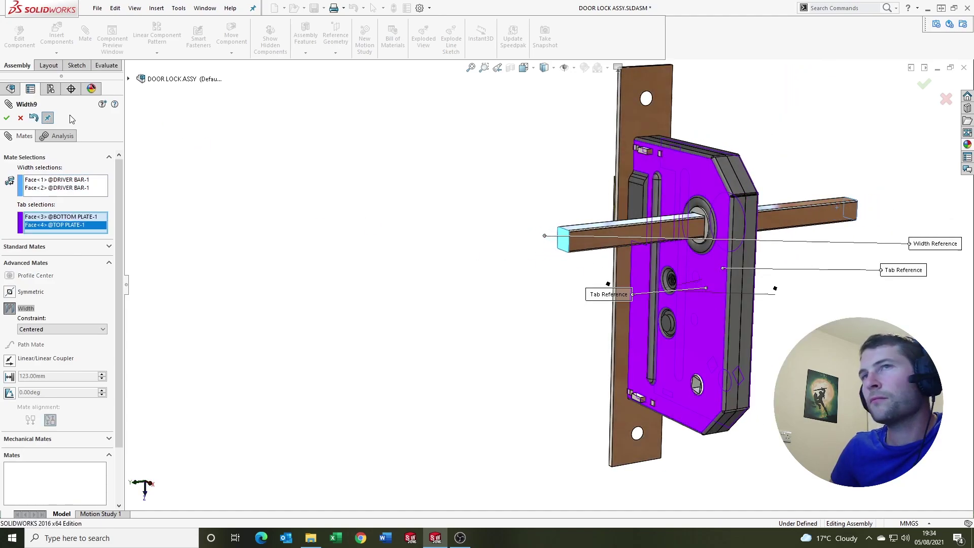
{"action": "left_click", "coordinate": [7, 119]}
{"action": "mouse_move", "coordinate": [365, 220]}
{"action": "middle_mouse_down"}
{"action": "mouse_move", "coordinate": [587, 322]}
{"action": "mouse_move", "coordinate": [629, 309]}
{"action": "middle_mouse_up"}
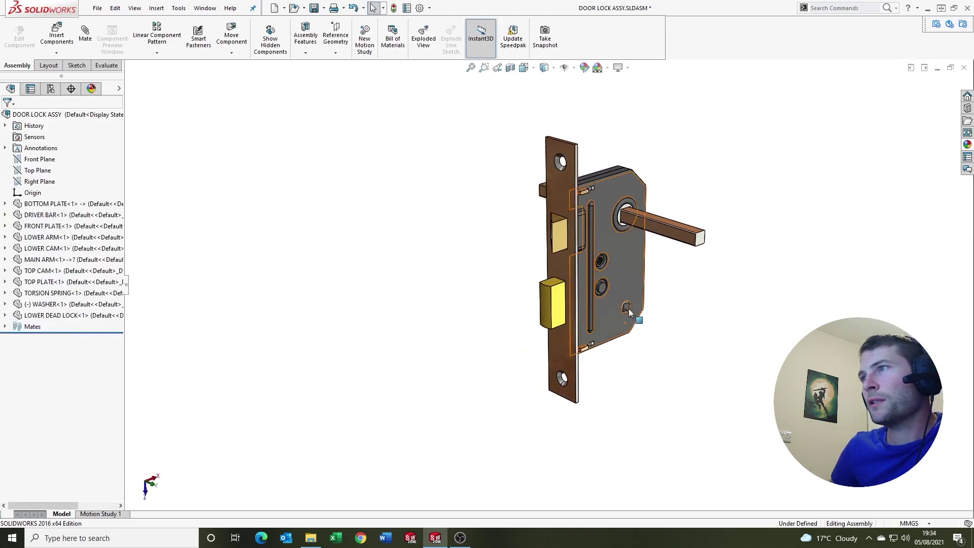
Hide the top plate to expose the cams, arms and latches
{"action": "left_click", "coordinate": [660, 230]}
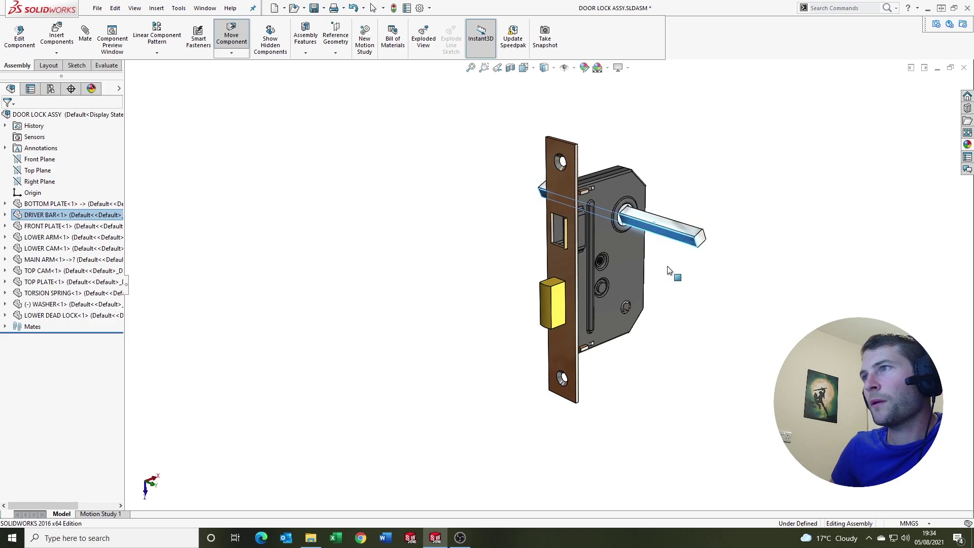
{"action": "right_click", "coordinate": [634, 254]}
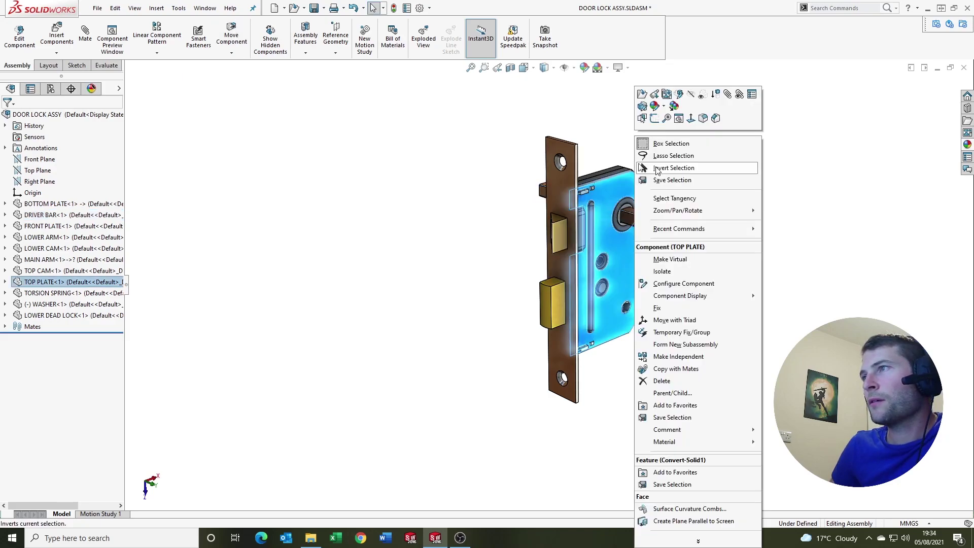
{"action": "left_click", "coordinate": [689, 98]}
{"action": "mouse_move", "coordinate": [631, 330]}
{"action": "middle_mouse_down"}
{"action": "mouse_move", "coordinate": [596, 299]}
{"action": "mouse_move", "coordinate": [640, 211]}
{"action": "middle_mouse_up"}
Turn the driver bar and slide the latch back and forth to test the mechanism
{"action": "left_click", "coordinate": [642, 218]}
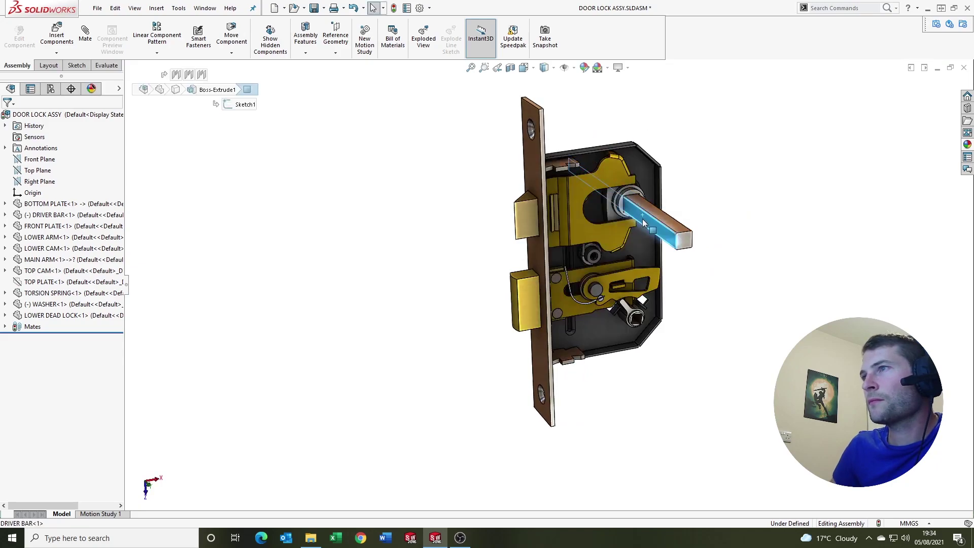
{"action": "mouse_move", "coordinate": [642, 252]}
{"action": "left_mouse_down"}
{"action": "mouse_move", "coordinate": [653, 211]}
{"action": "mouse_move", "coordinate": [640, 245]}
{"action": "mouse_move", "coordinate": [640, 214]}
{"action": "mouse_move", "coordinate": [628, 235]}
{"action": "mouse_move", "coordinate": [640, 211]}
{"action": "mouse_move", "coordinate": [618, 252]}
{"action": "left_mouse_up"}
{"action": "key", "text": "Escape"}
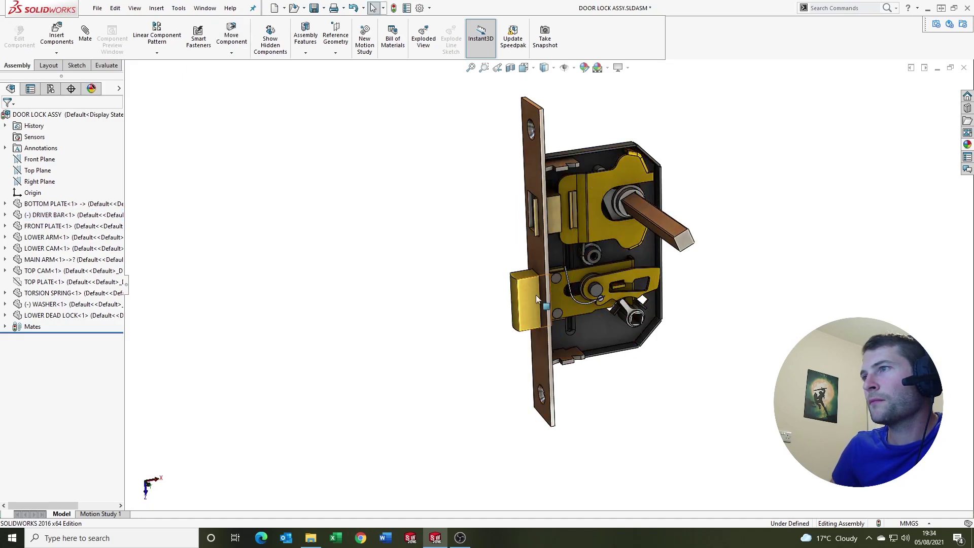
{"action": "mouse_move", "coordinate": [544, 293]}
{"action": "left_mouse_down"}
{"action": "mouse_move", "coordinate": [608, 283]}
{"action": "mouse_move", "coordinate": [515, 293]}
{"action": "left_mouse_up"}
{"action": "key", "text": "Escape"}
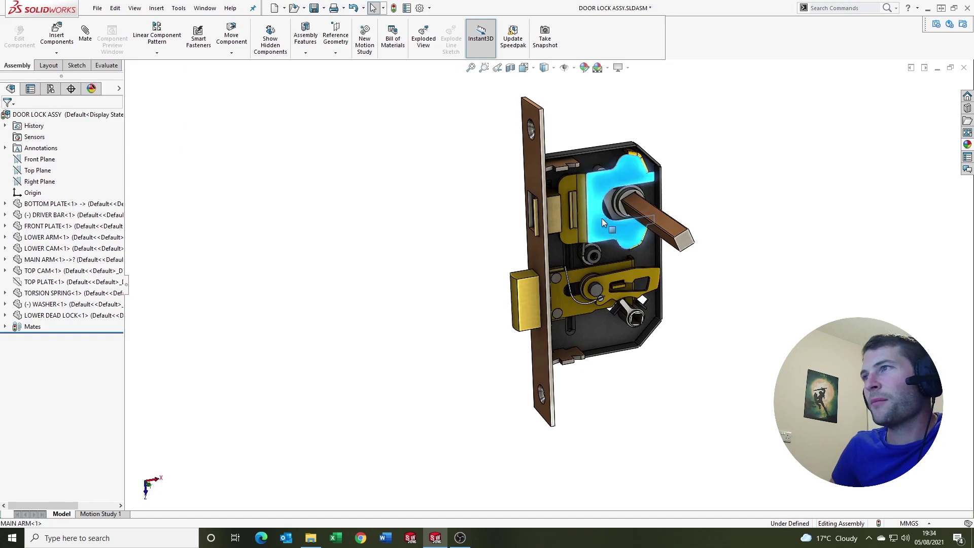
{"action": "right_click", "coordinate": [602, 218]}
Make the main arm transparent, then turn the driver bar and arm to test the motion
{"action": "left_click", "coordinate": [673, 98]}
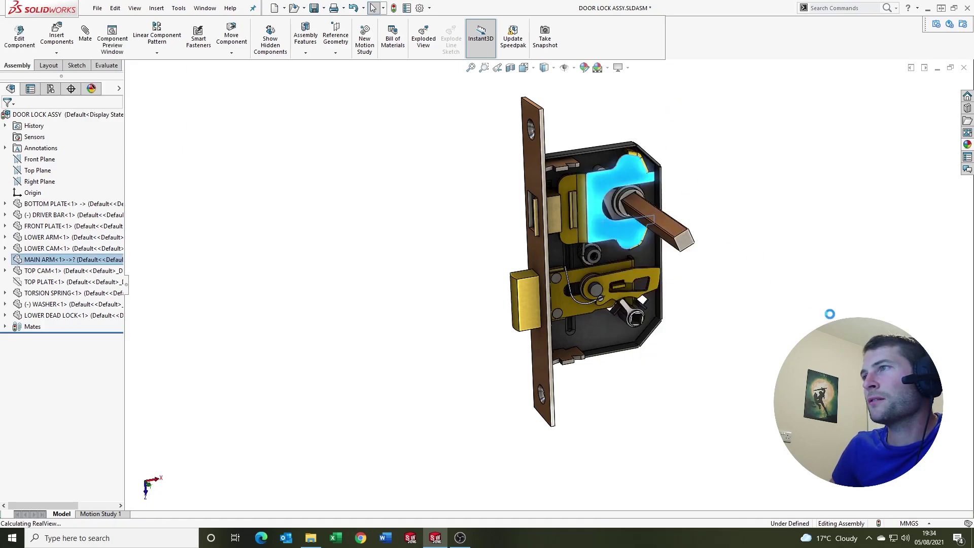
{"action": "scroll", "coordinate": [612, 296], "scroll_direction": "up", "scroll_amount": 2}
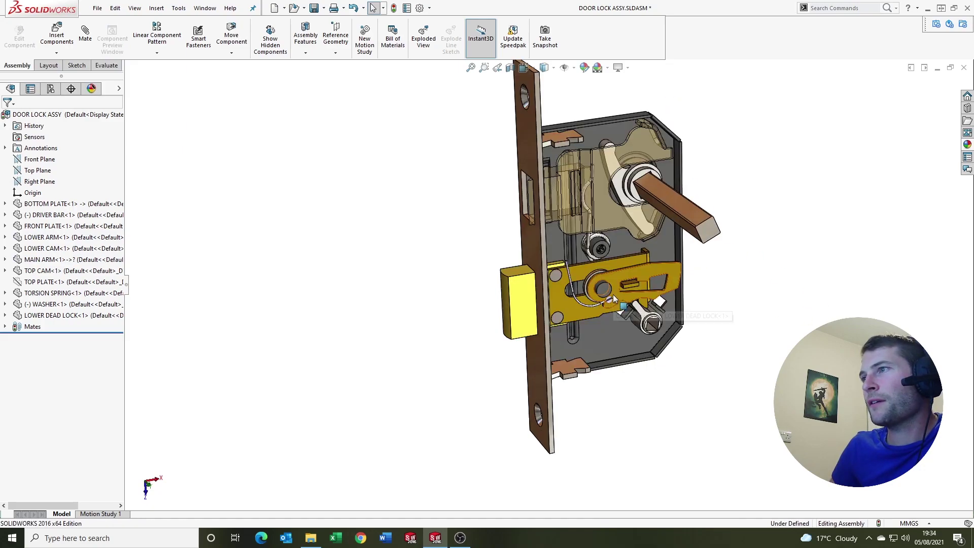
{"action": "left_click_drag", "start_coordinate": [683, 219], "coordinate": [654, 199]}
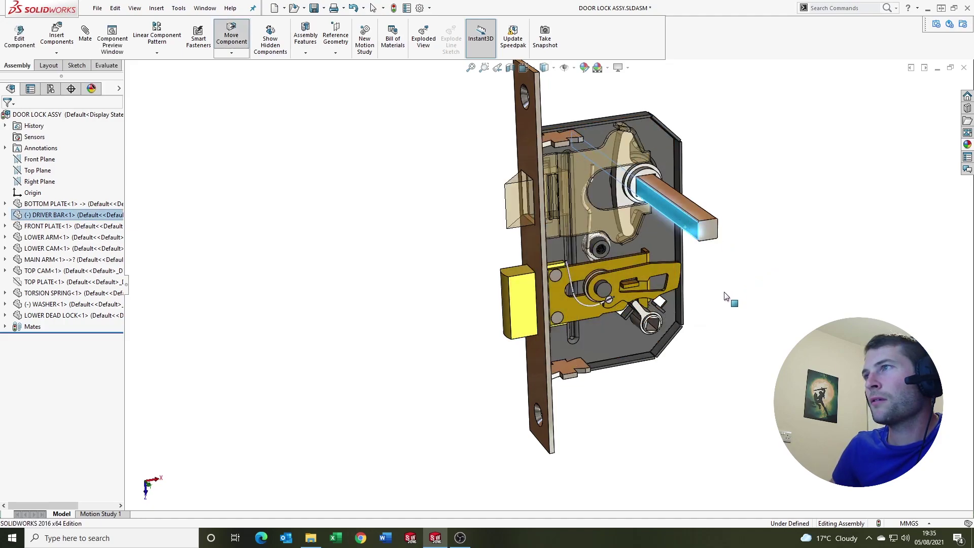
{"action": "left_click_drag", "start_coordinate": [568, 206], "coordinate": [619, 214]}
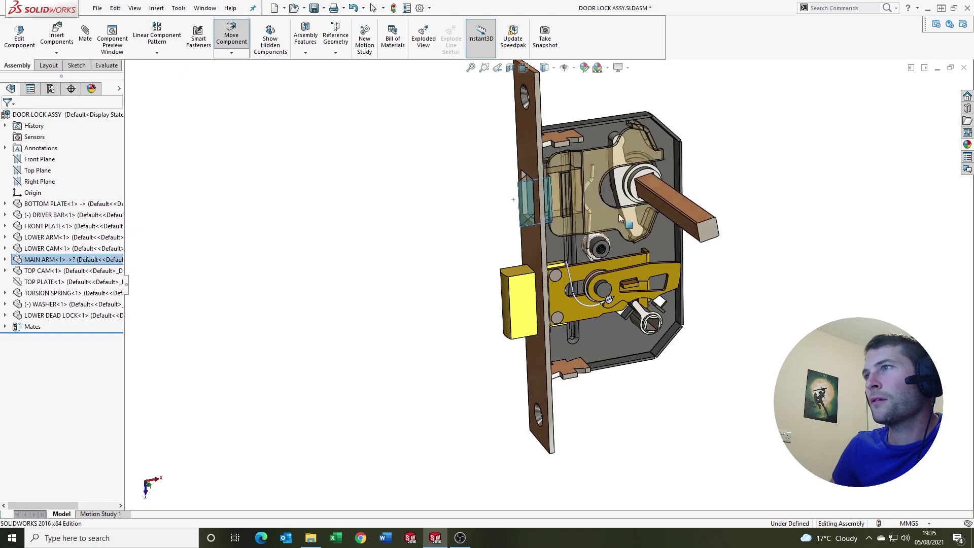
{"action": "key", "text": "Escape"}
{"action": "scroll", "coordinate": [626, 206], "scroll_direction": "down", "scroll_amount": 2}
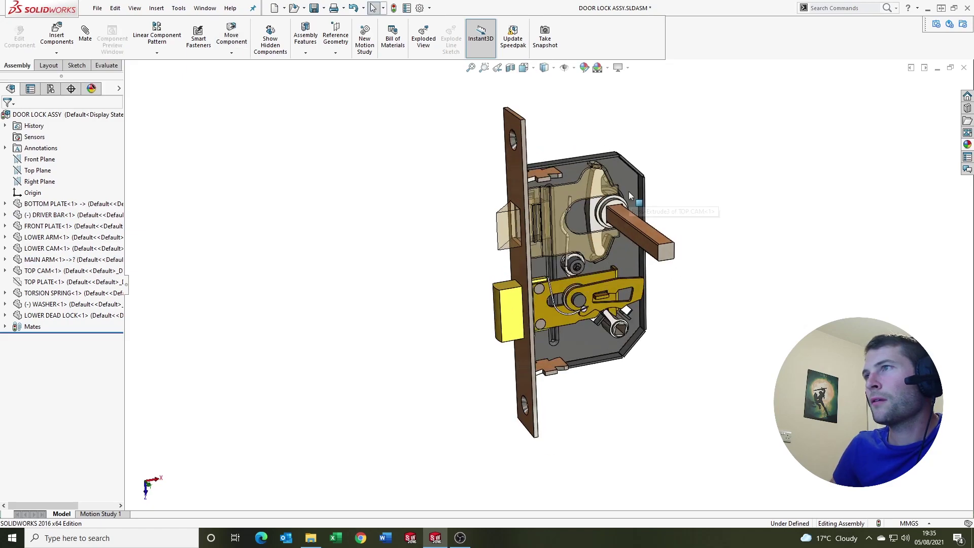